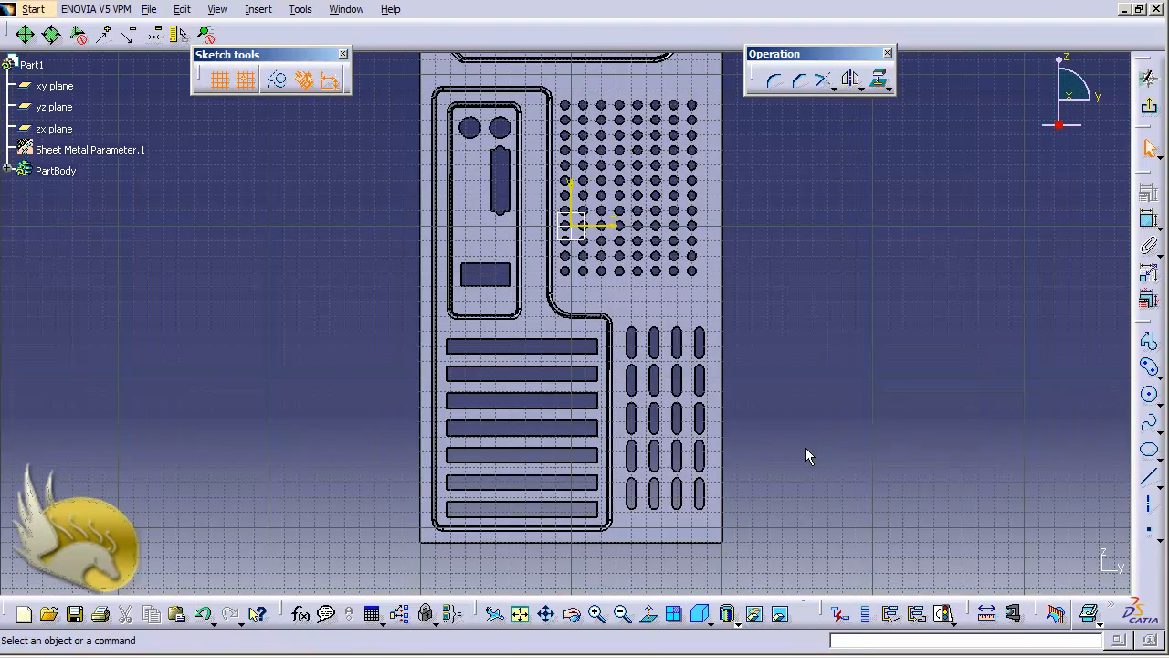
Draw a horizontal line between the first two vent slots and dimension its 90 mm length.
scroll(804, 447, up, 6)
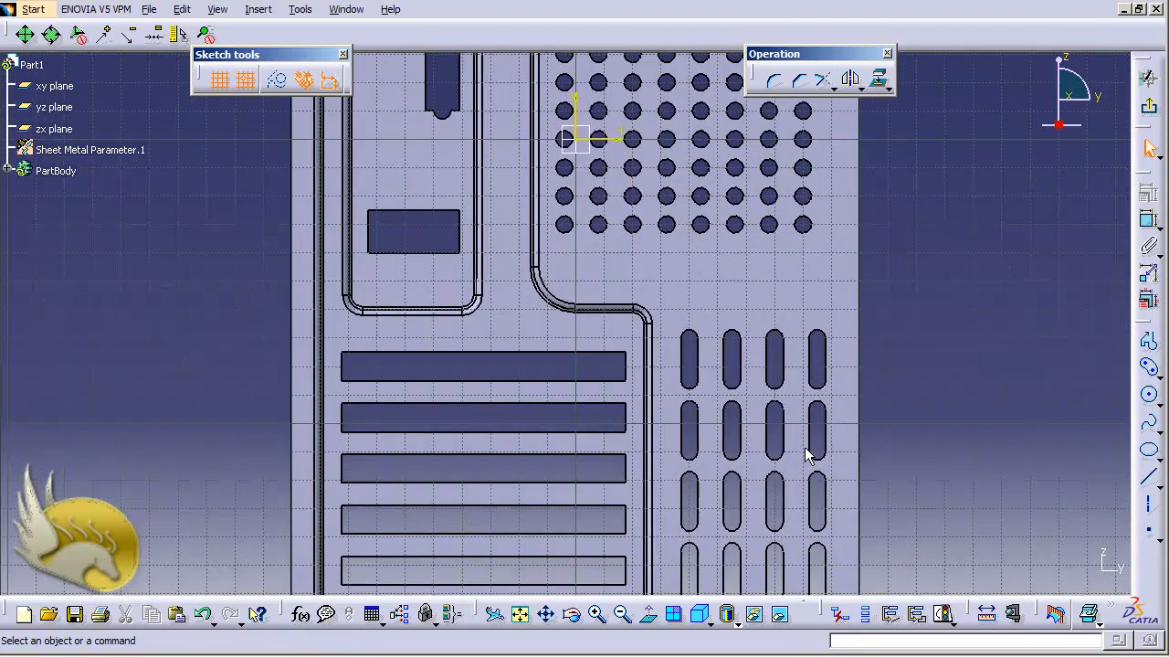
scroll(805, 452, up, 1)
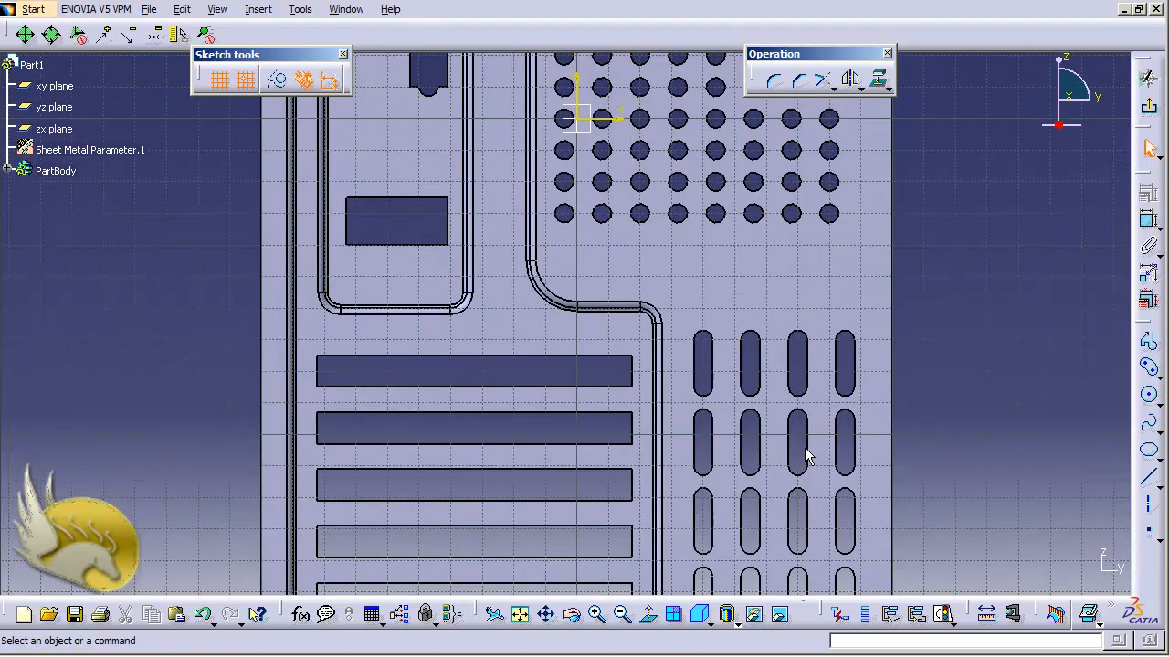
click(1151, 481)
click(327, 403)
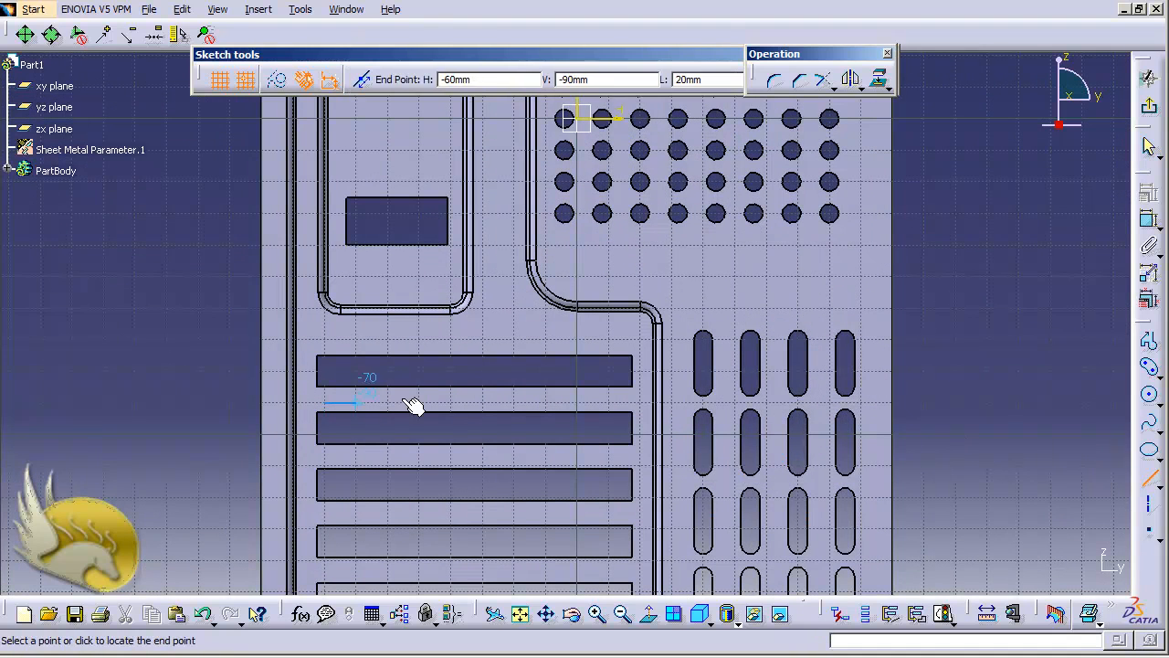
click(608, 403)
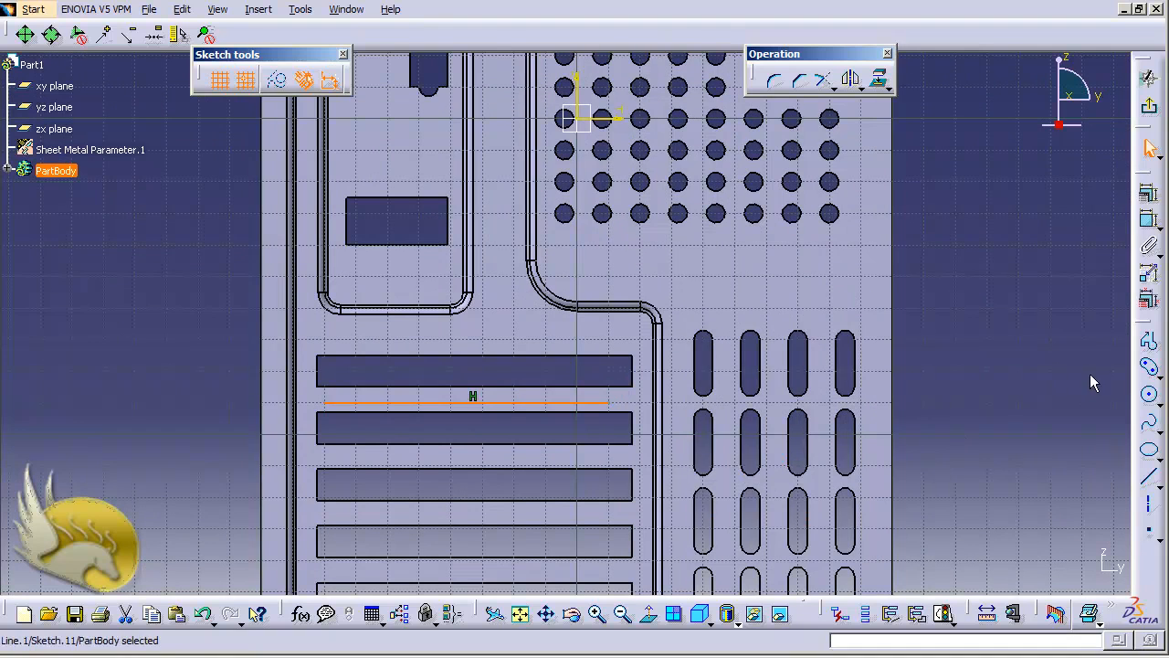
click(1148, 273)
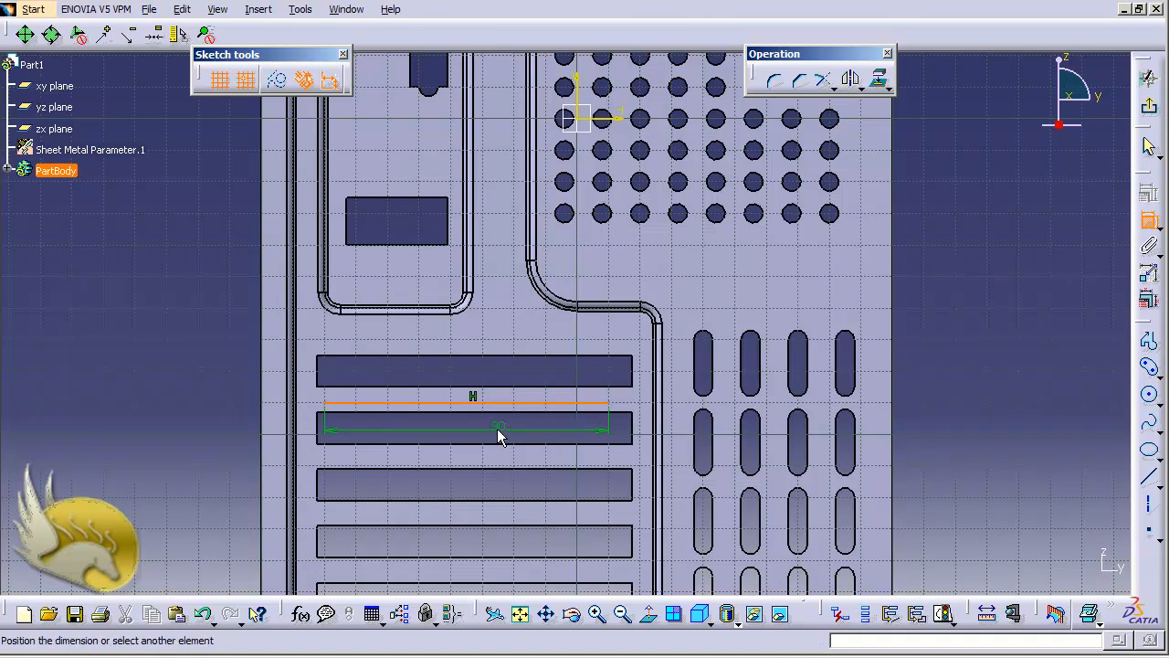
click(486, 437)
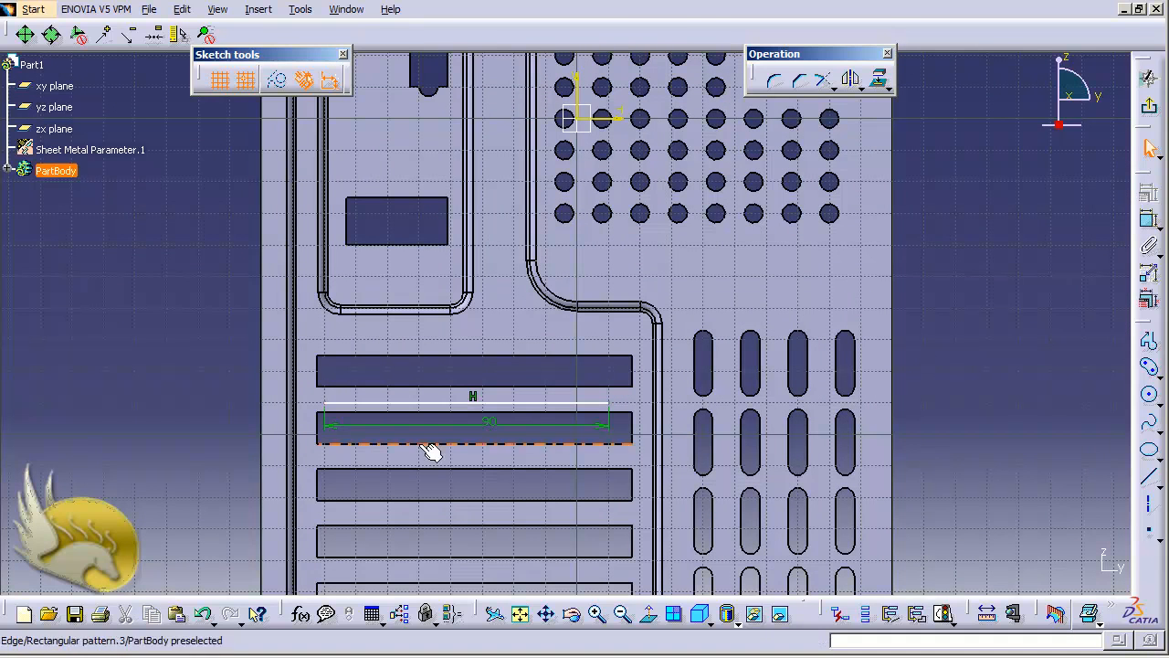
Set the line's left endpoint 77.5 mm from the vertical axis.
click(327, 403)
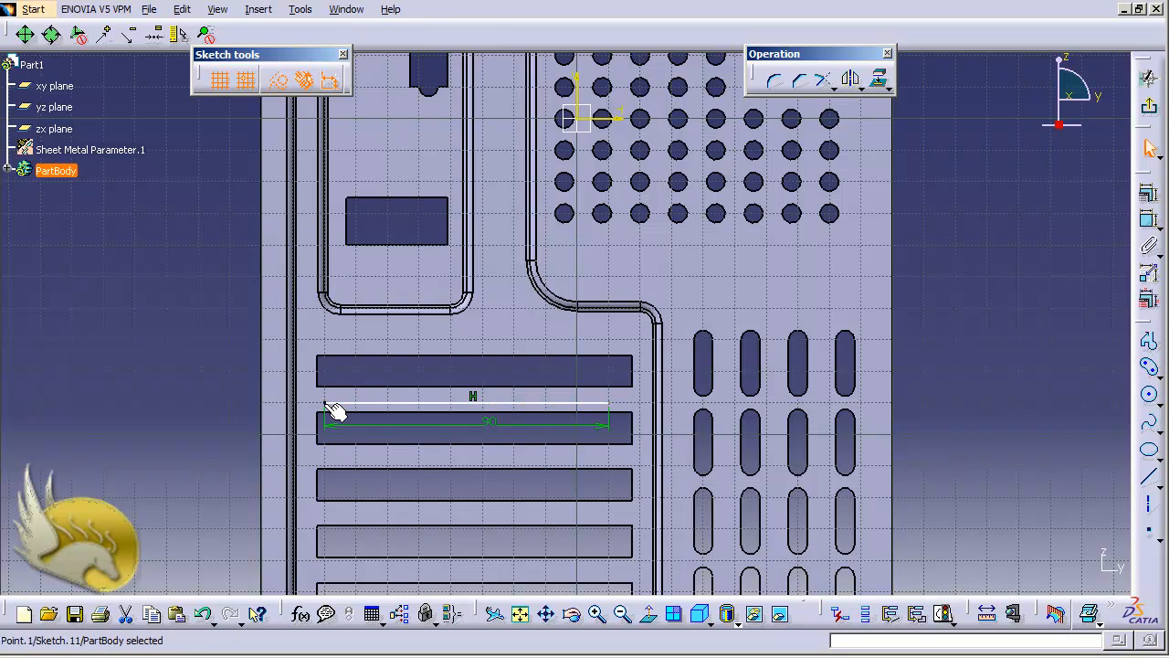
ctrl+click(585, 103)
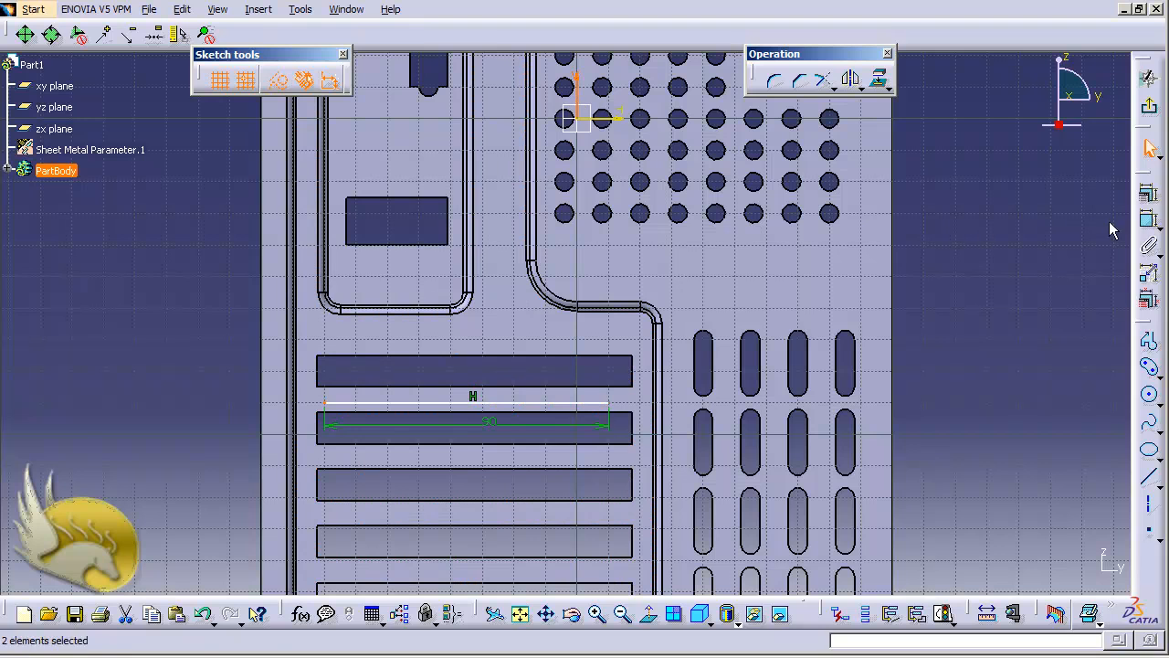
click(1150, 220)
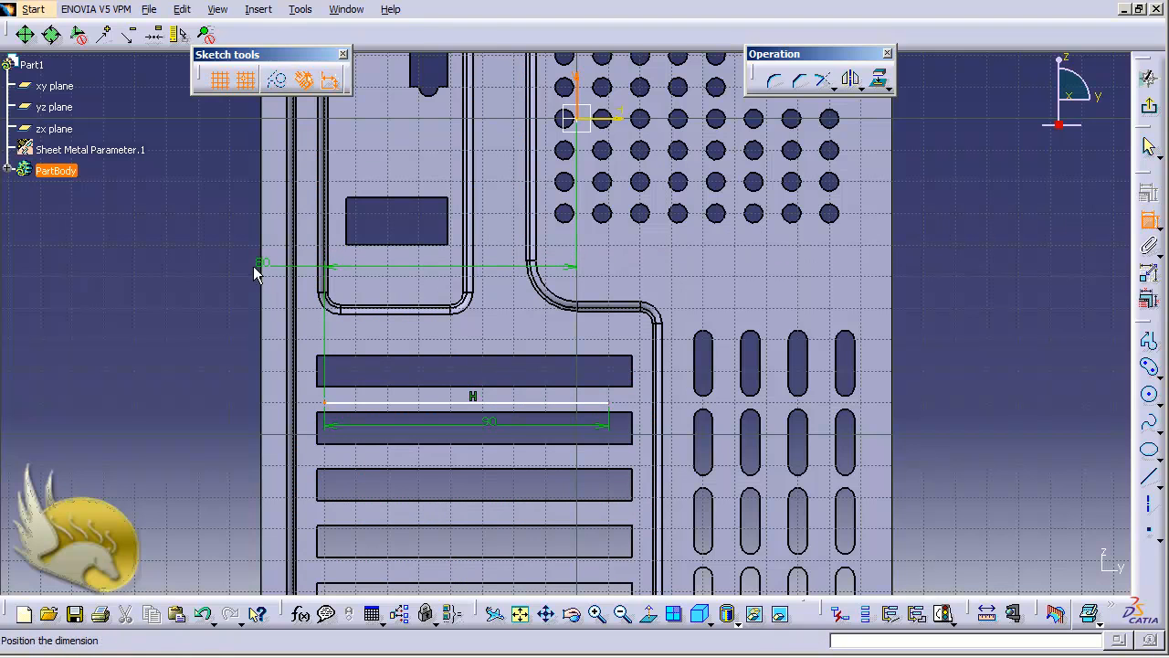
click(225, 262)
double_click(224, 264)
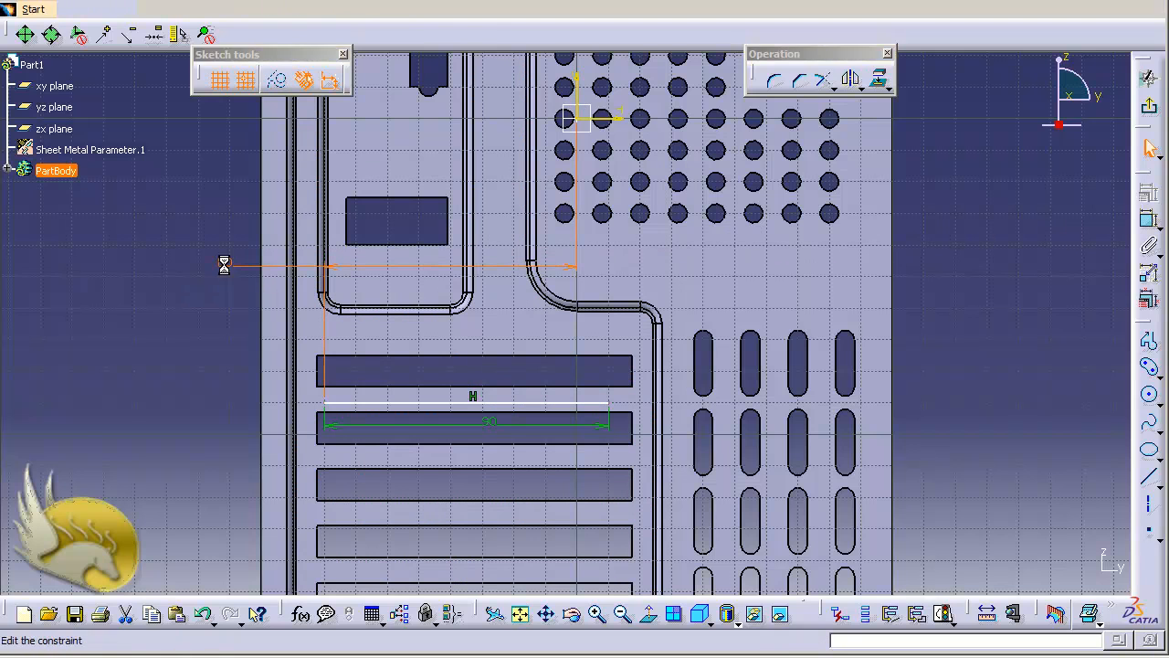
text(77.5)
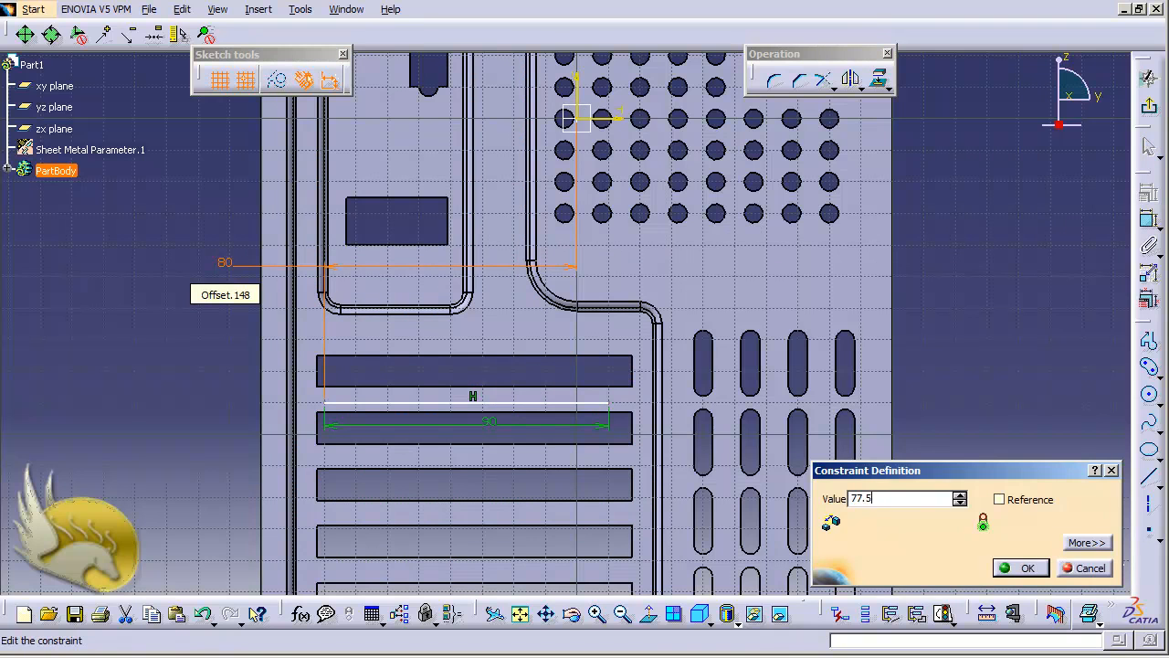
key(Return)
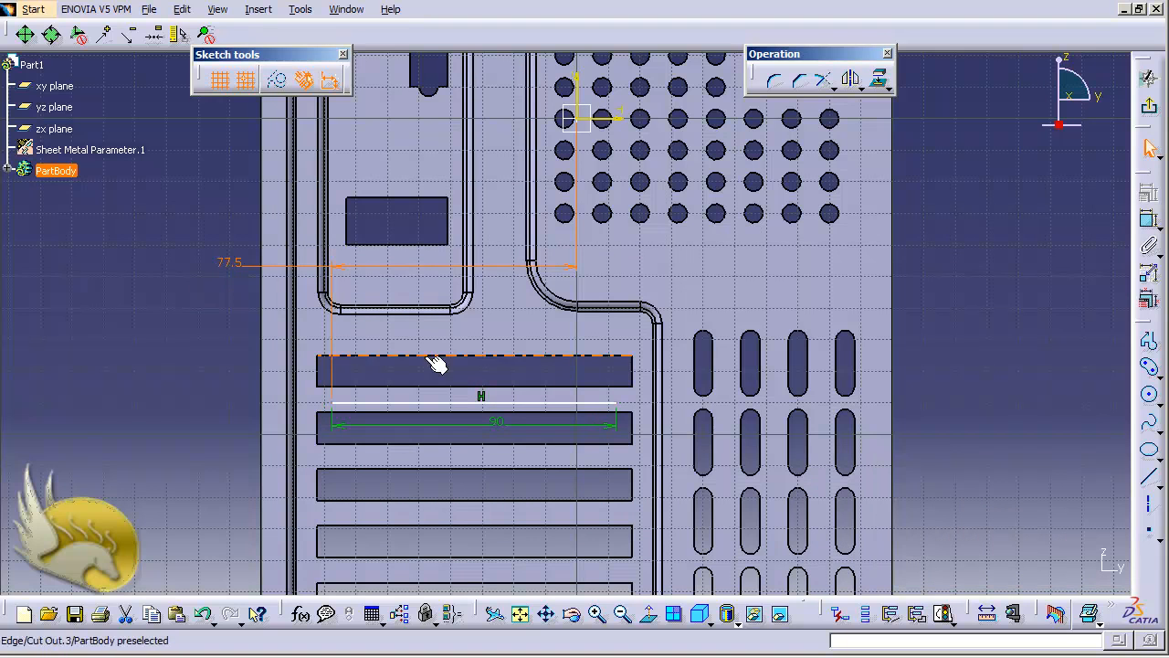
Set the line 89 mm from the horizontal axis.
click(435, 404)
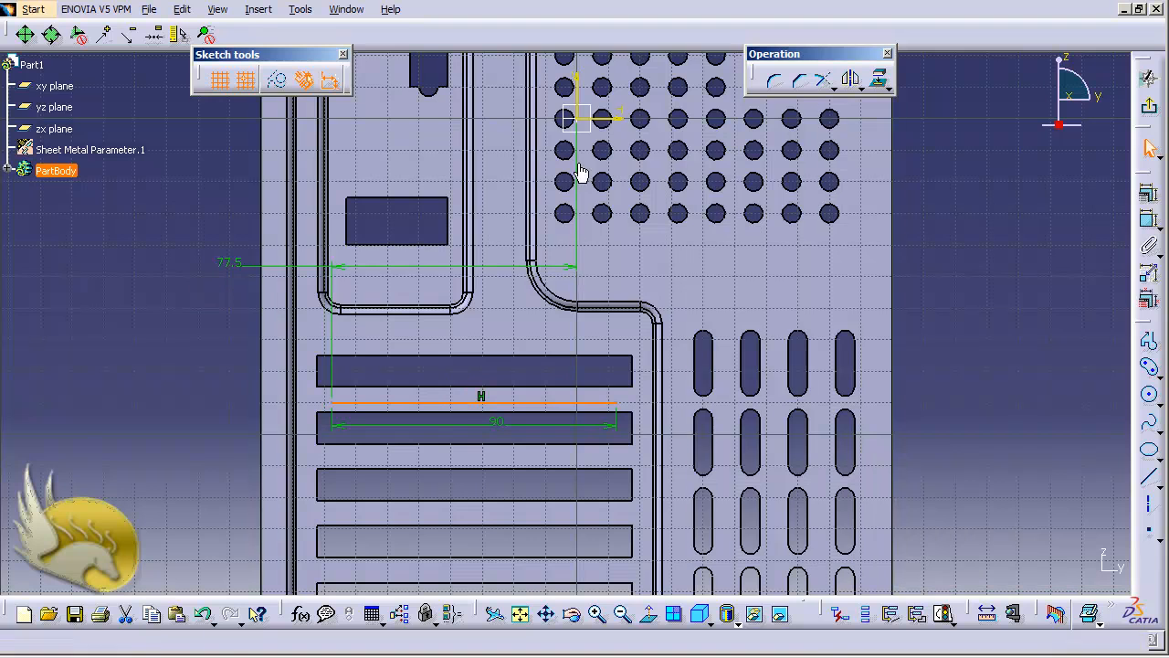
ctrl+click(591, 119)
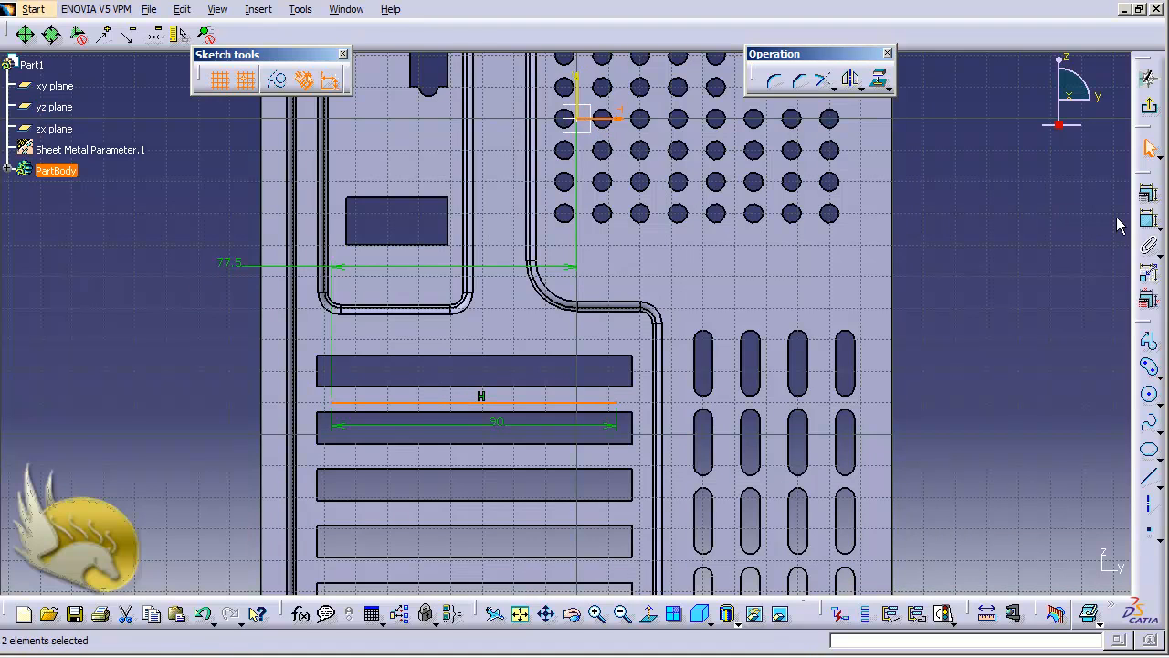
click(1150, 221)
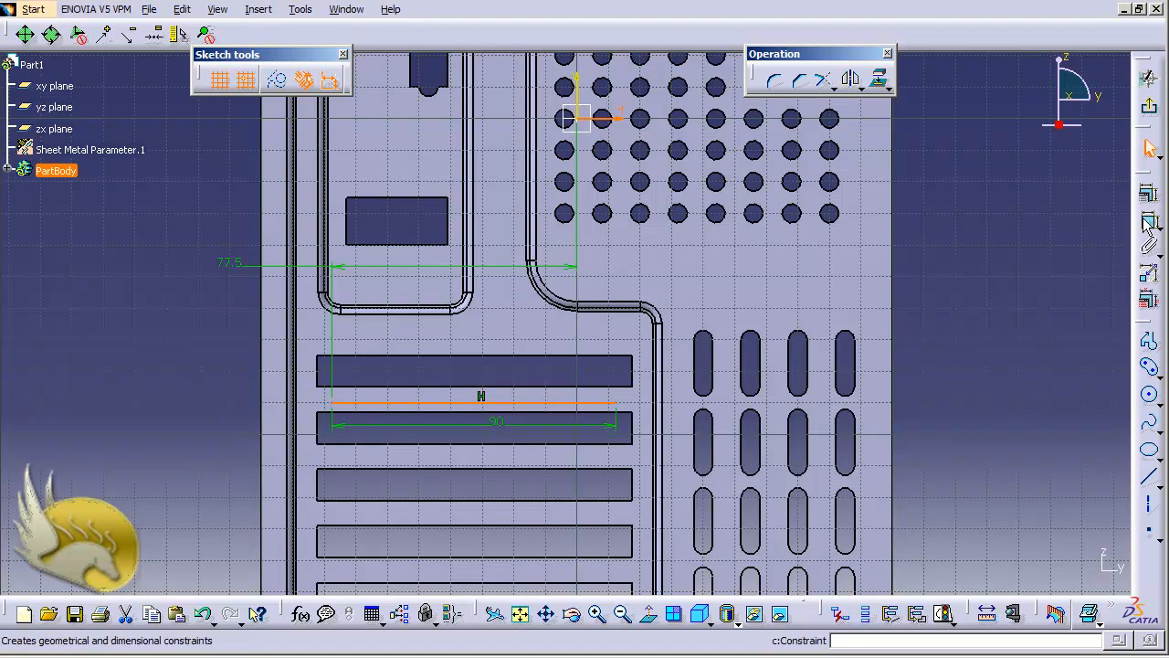
click(199, 255)
double_click(195, 251)
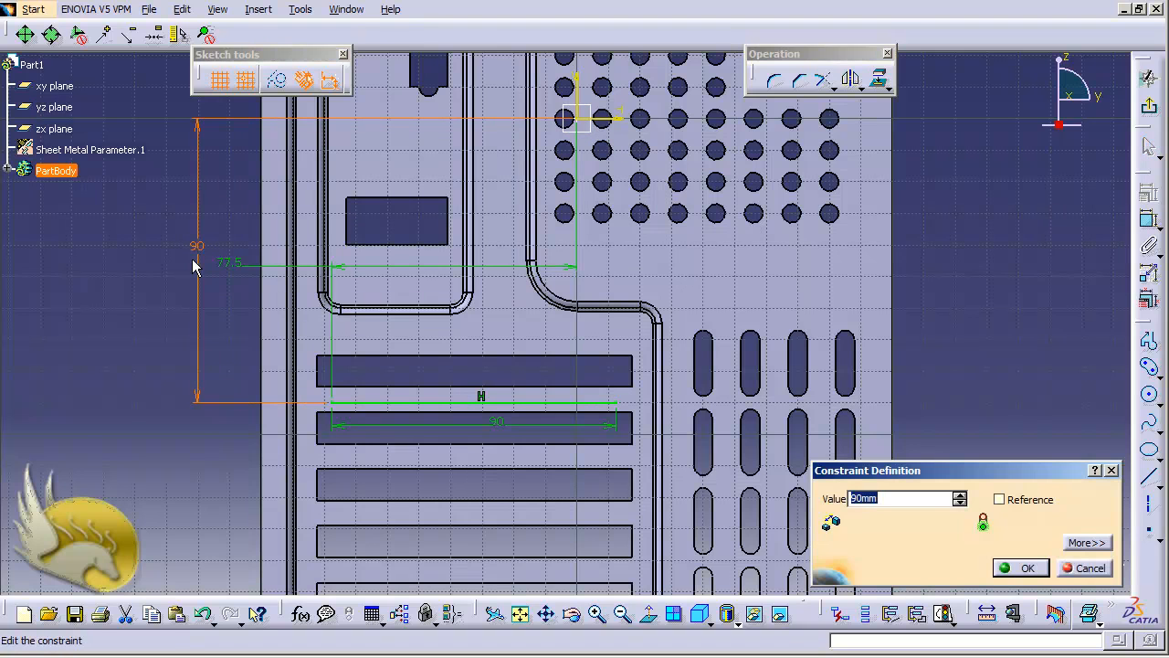
text(89)
key(Return)
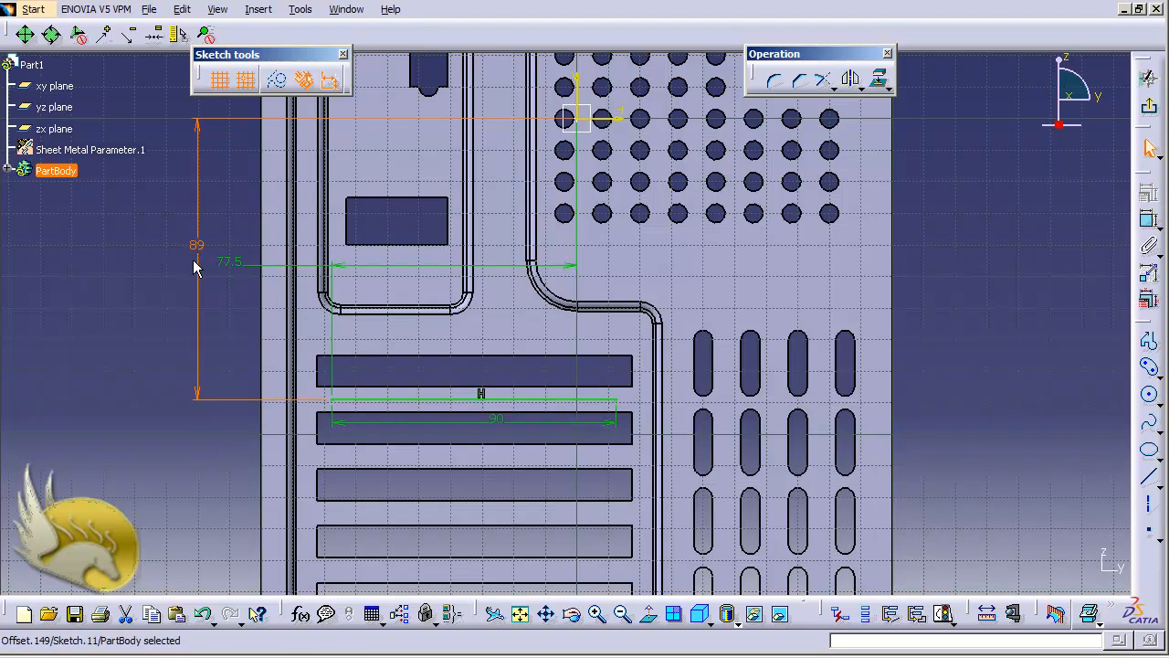
Create a curve stamp along Sketch.11 with height 1 mm and length 4 mm.
click(1149, 107)
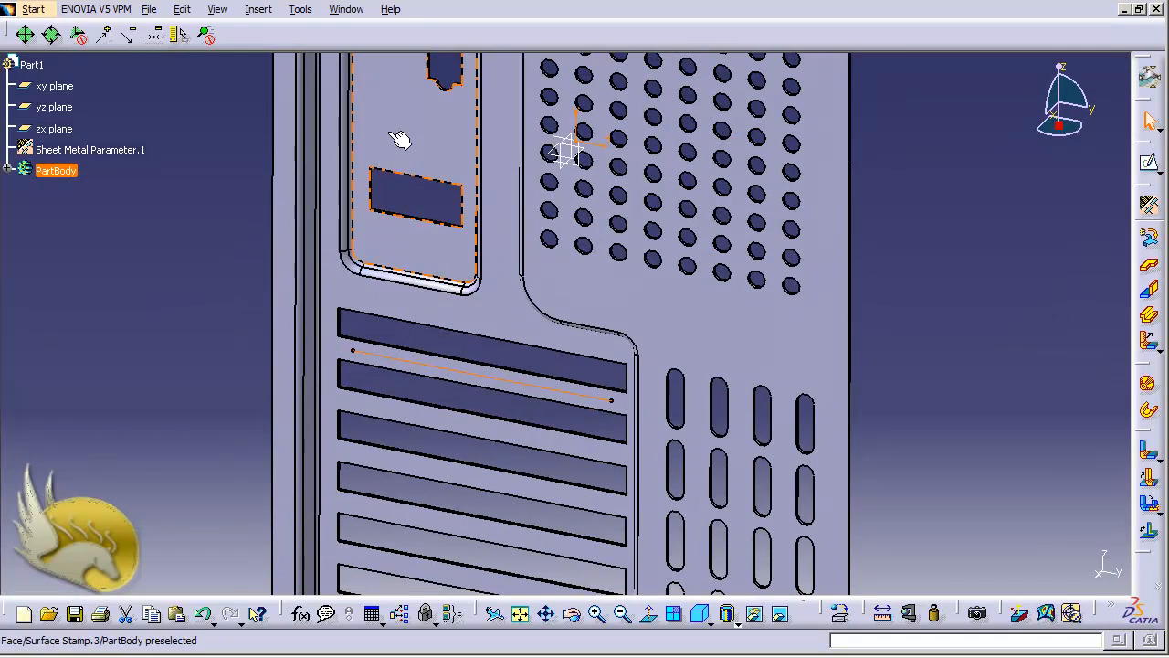
click(258, 10)
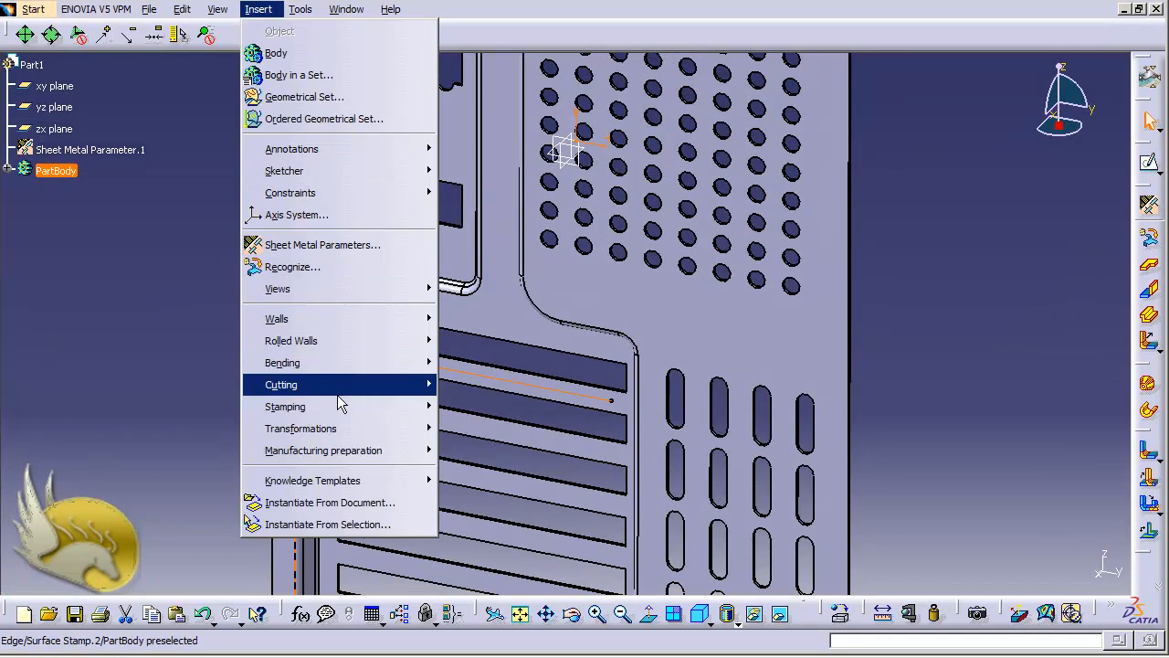
mouse_move(393, 407)
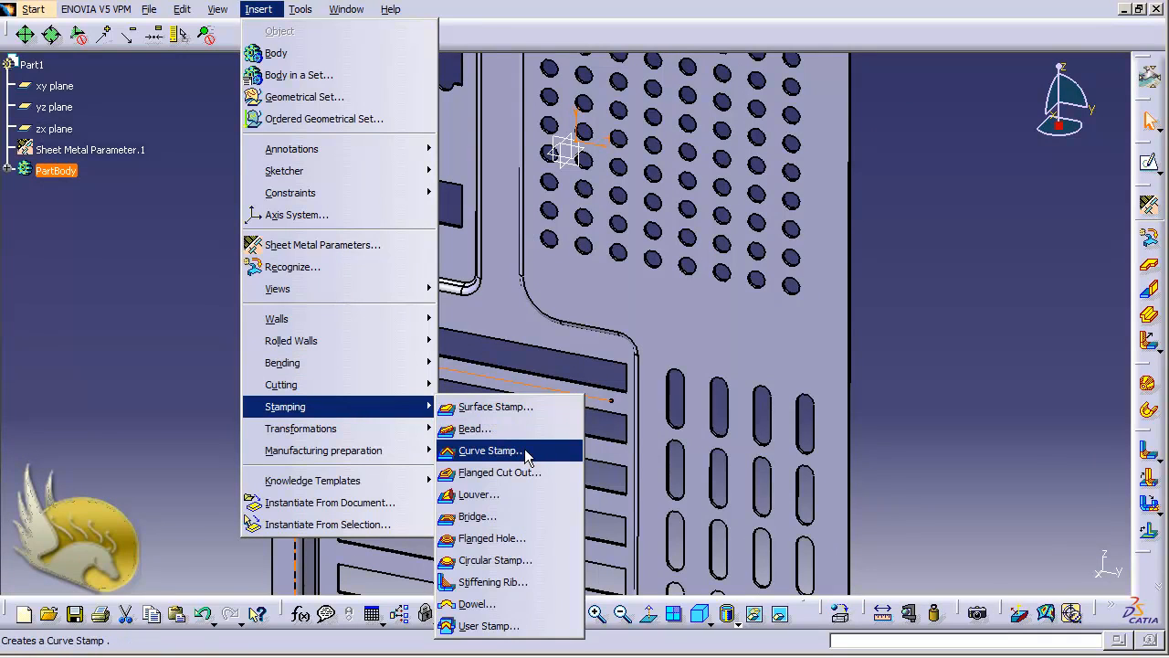
click(489, 450)
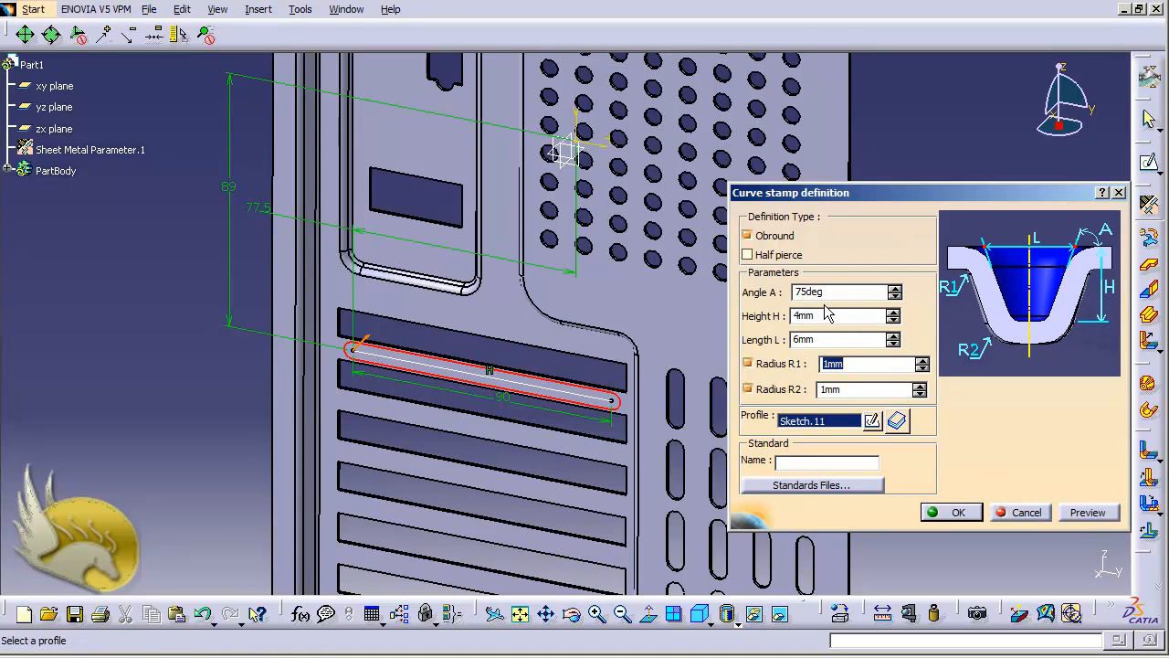
click(356, 355)
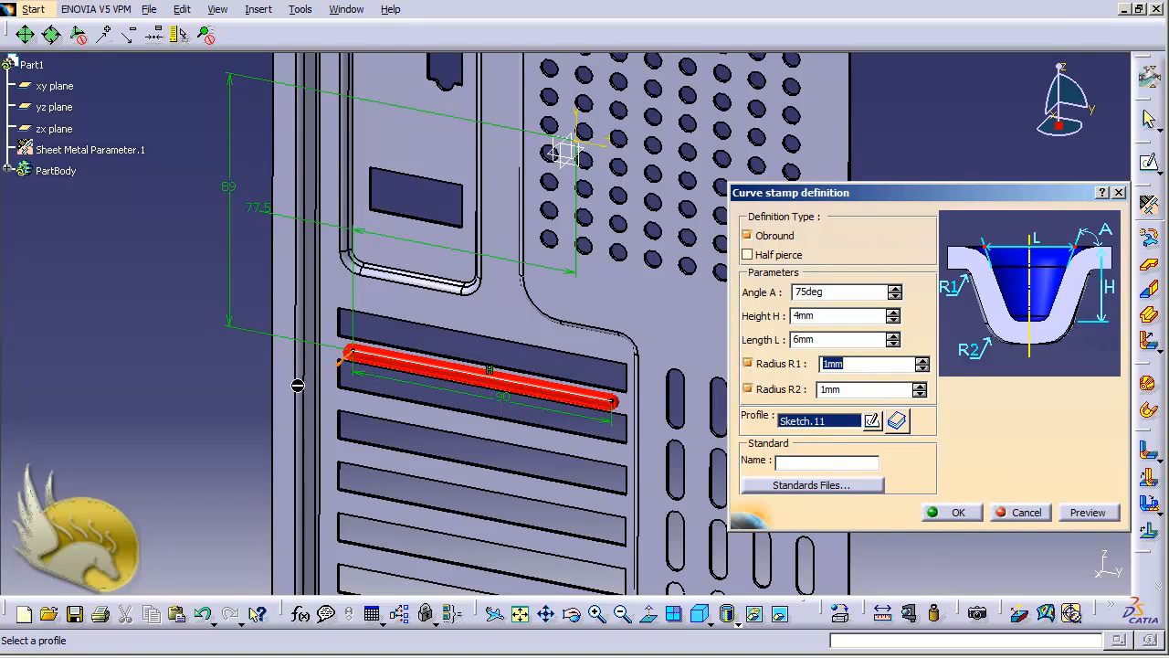
double_click(837, 315)
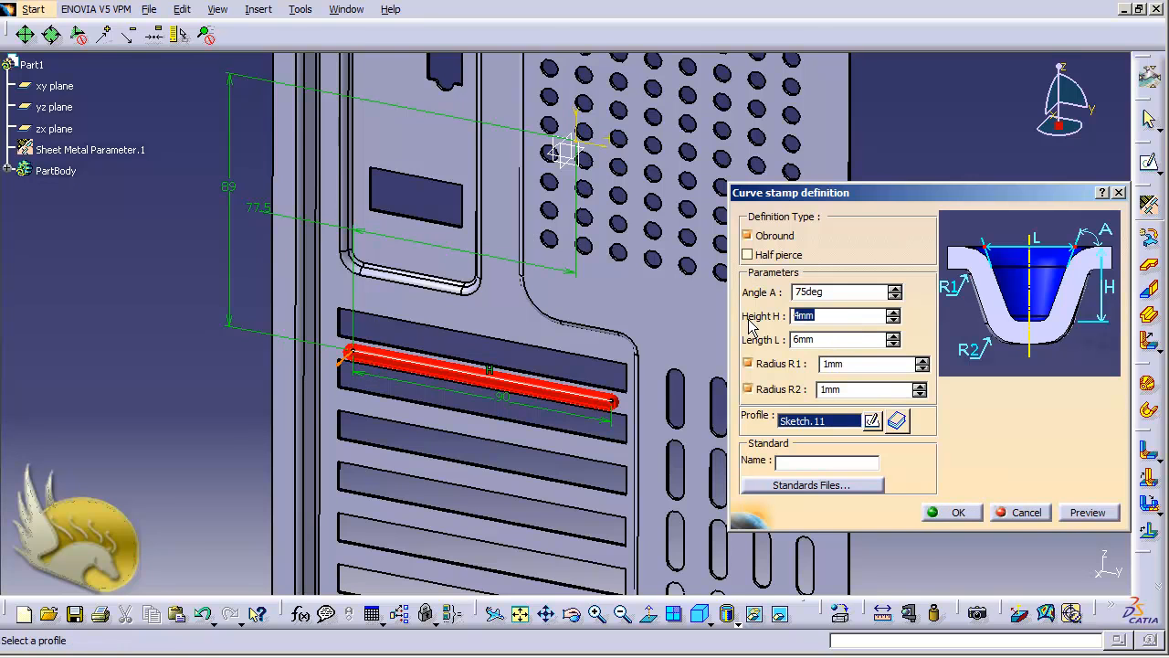
text(1)
key(Tab)
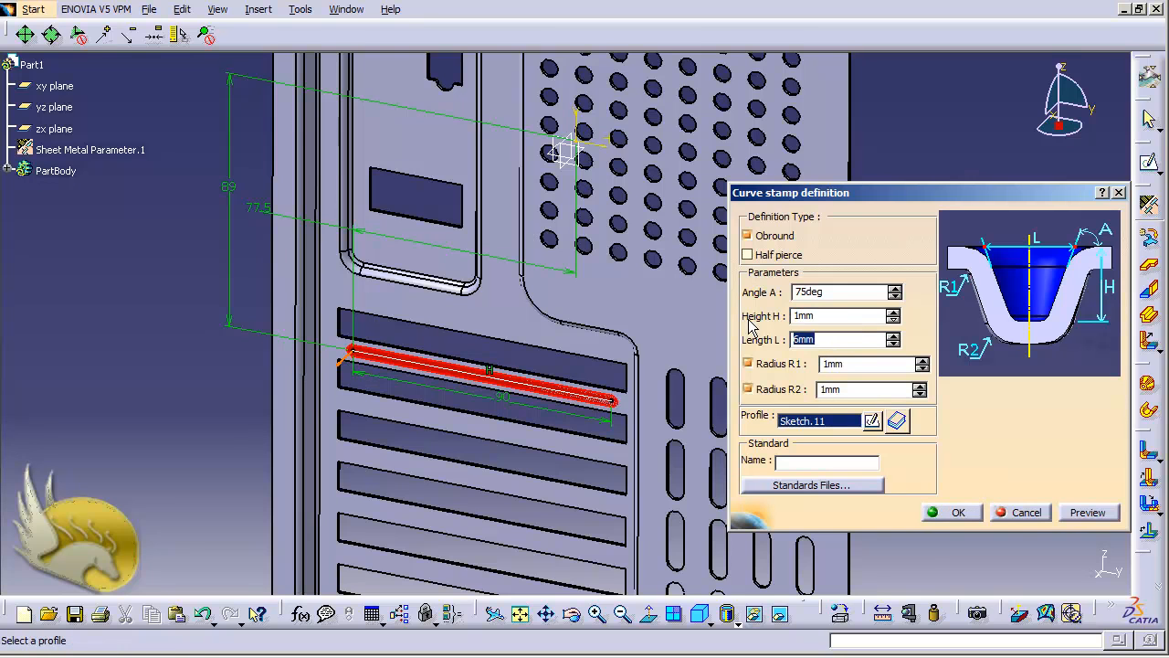
text(4)
key(Tab)
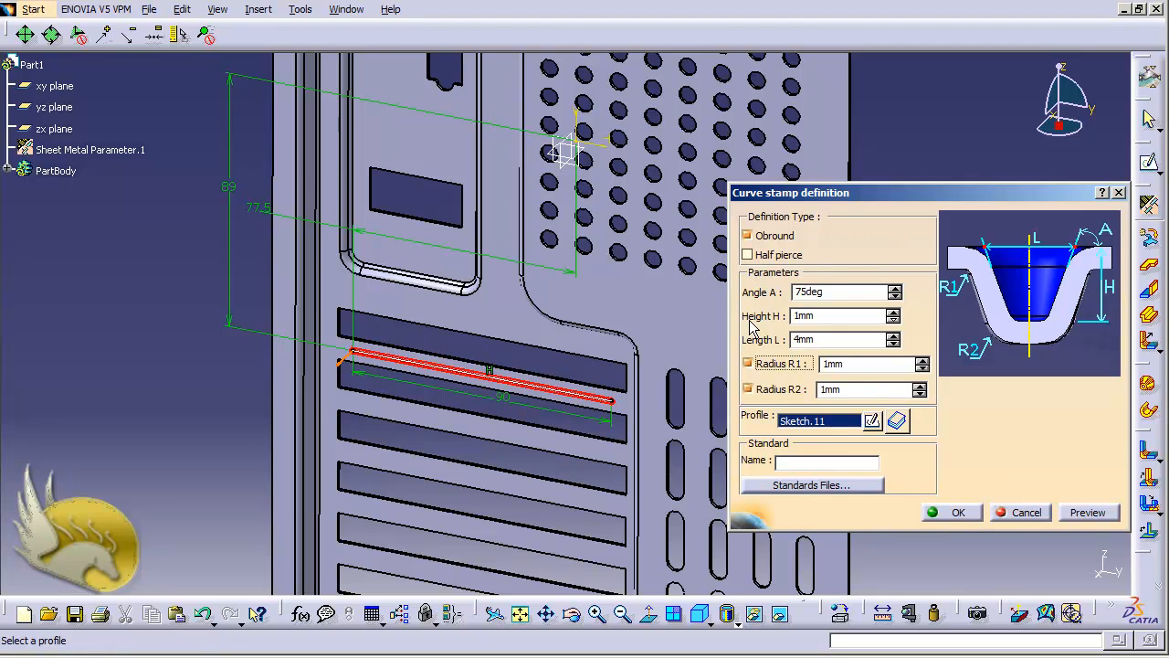
click(959, 512)
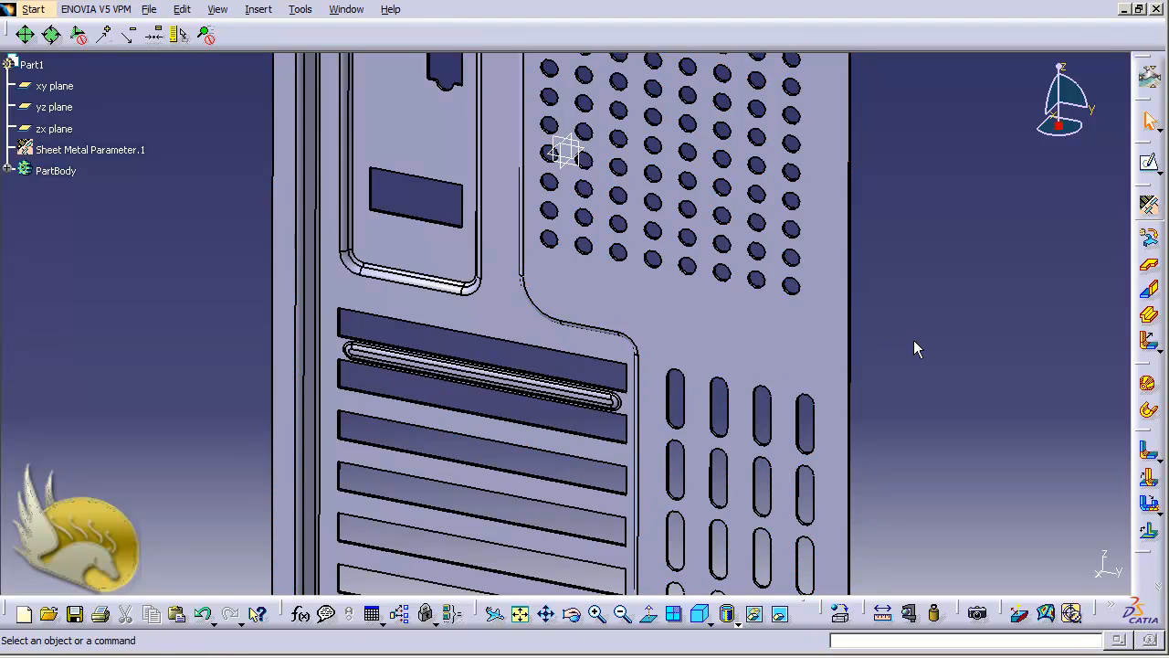
key(ctrl+Page_Down)
key(ctrl+Page_Down)
key(ctrl+Page_Down)
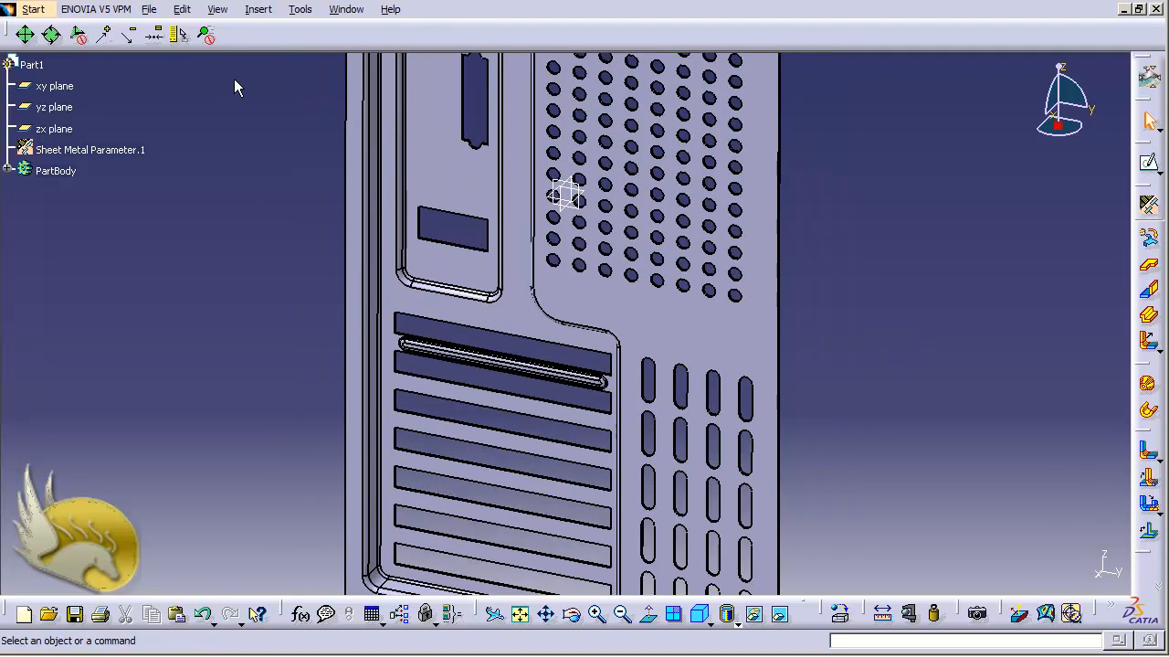
Rectangular-pattern Curve Stamp.1 into 6 instances, 18 mm apart along the part edge.
click(257, 10)
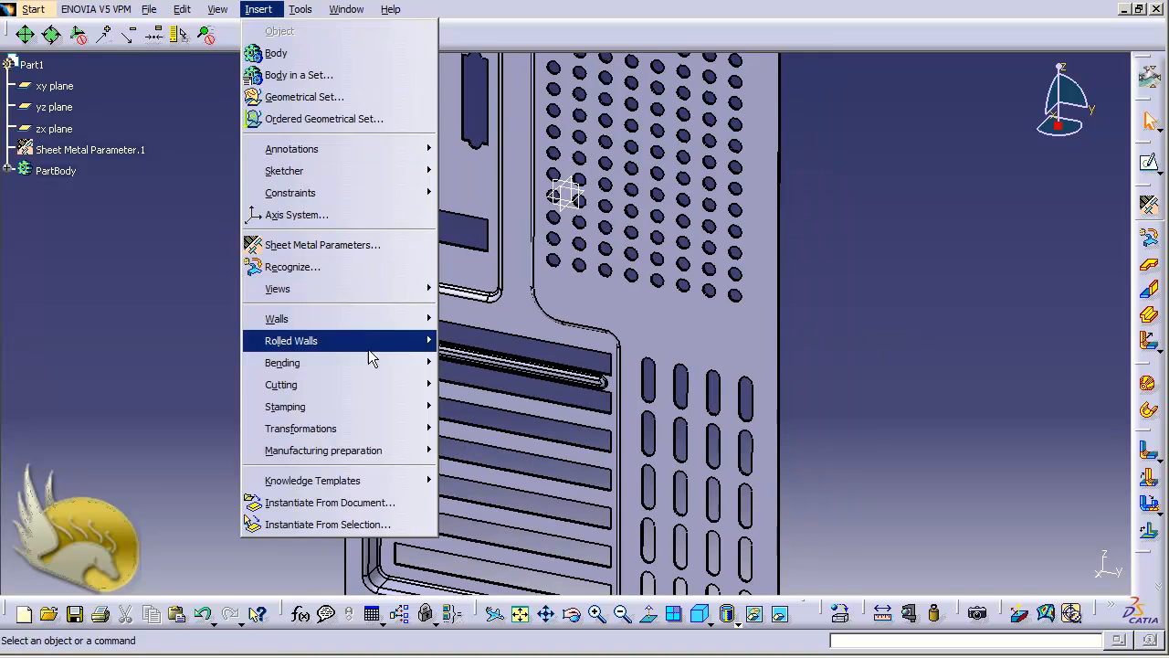
mouse_move(410, 429)
click(516, 449)
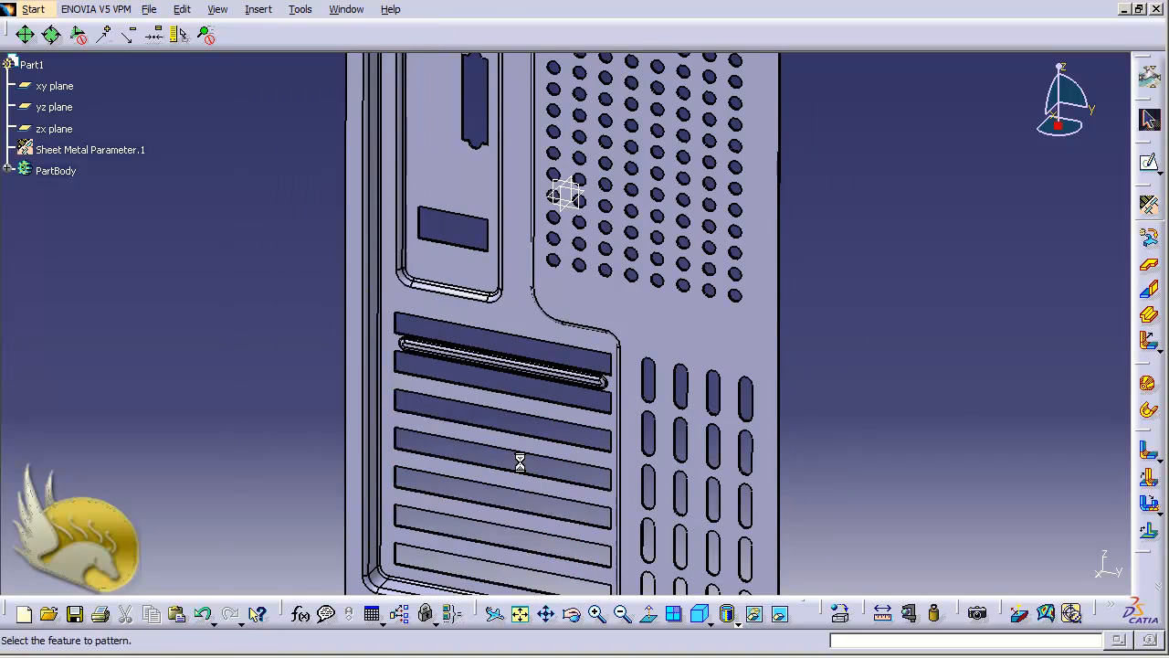
click(609, 389)
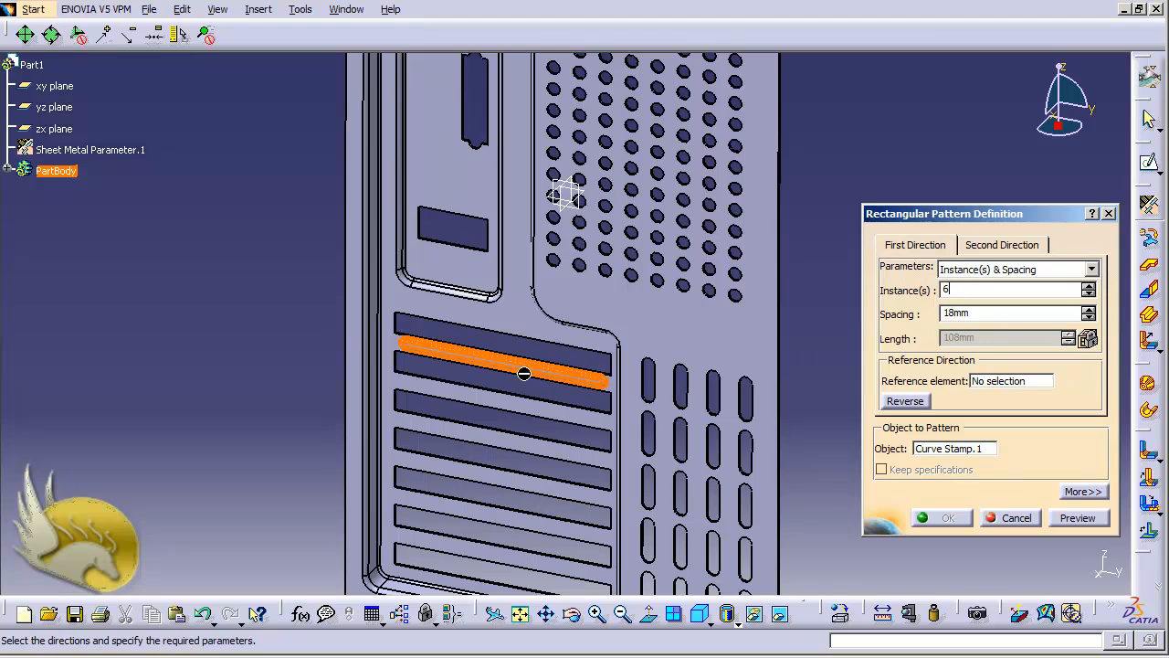
key(Return)
click(993, 381)
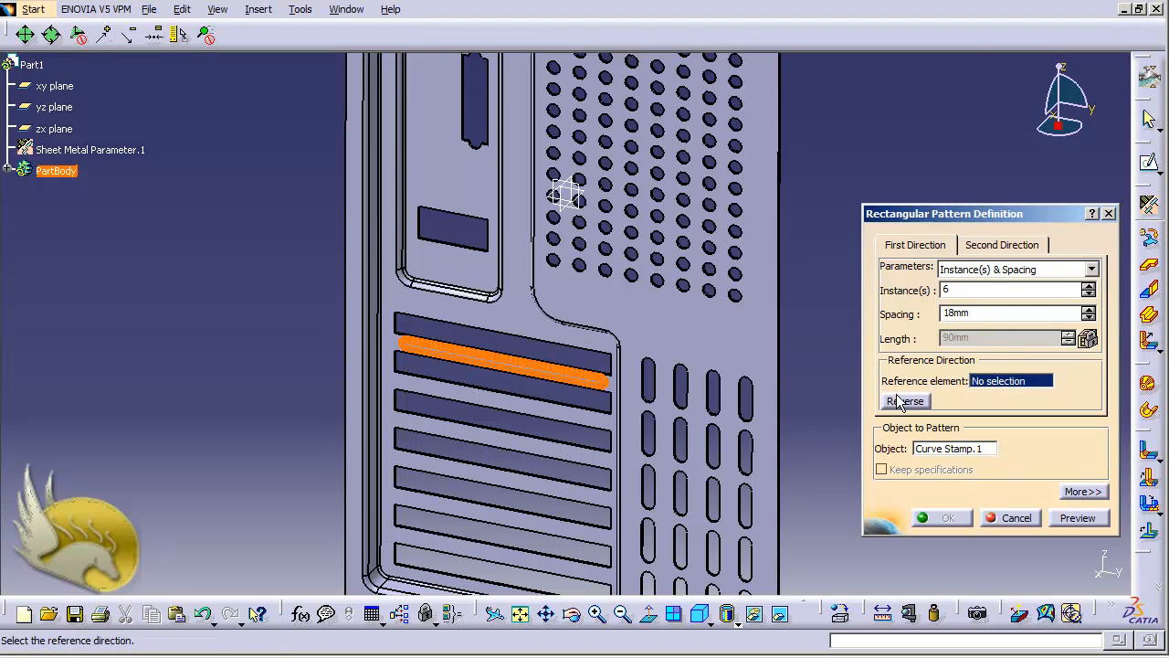
click(781, 383)
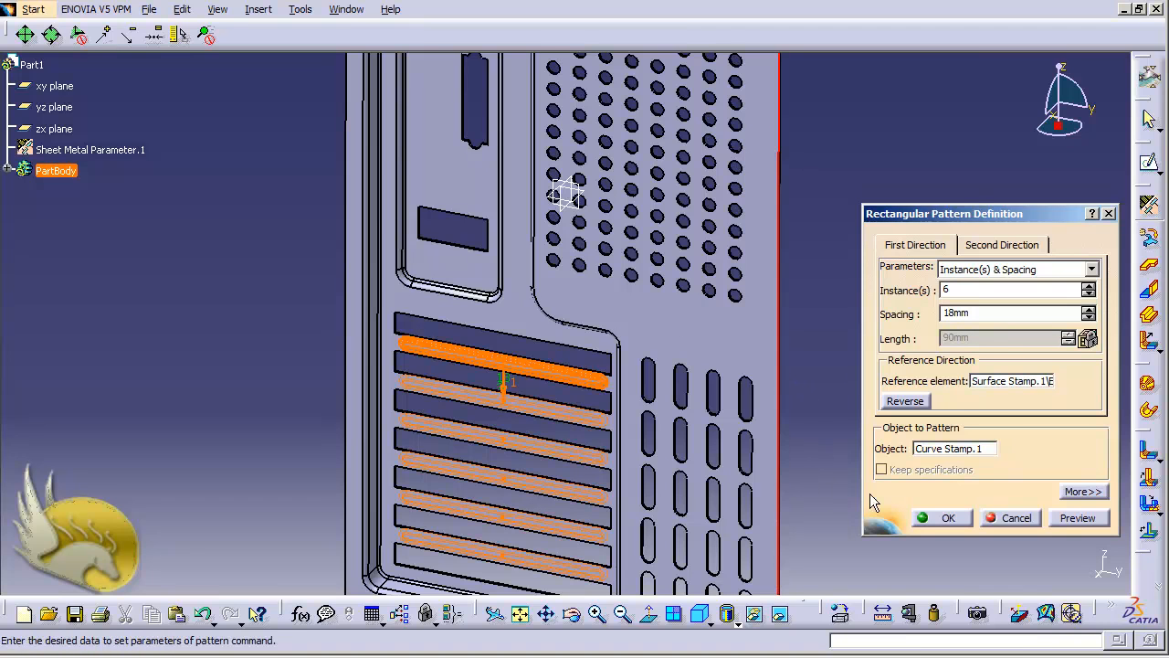
click(929, 519)
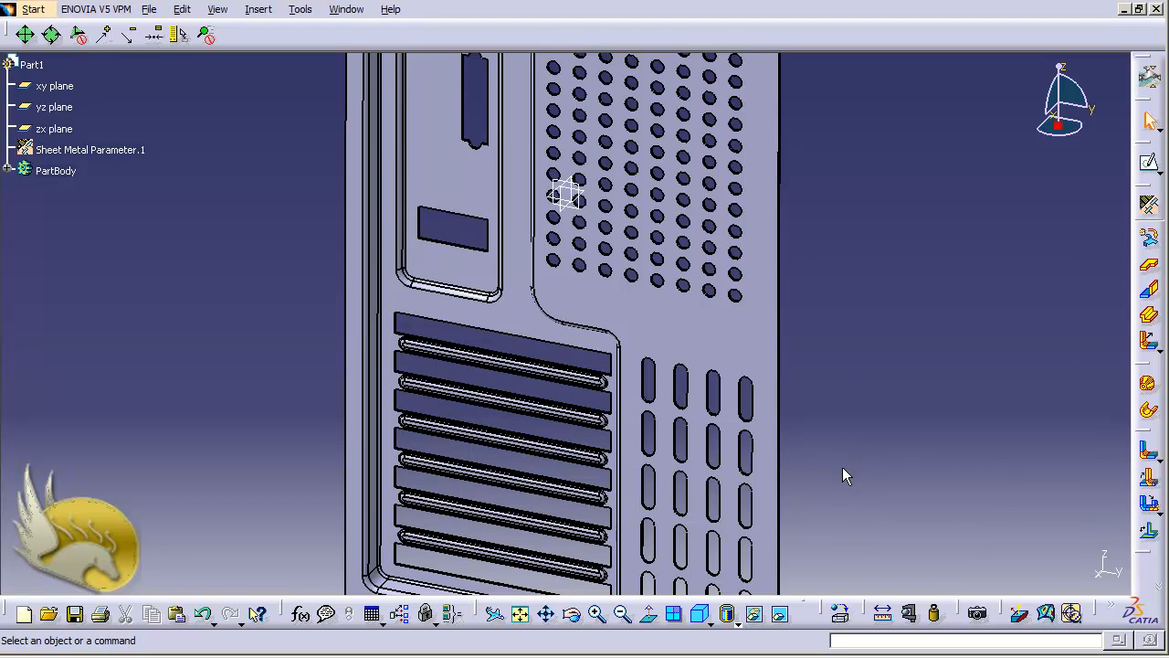
Turn the panel face-on and open a sketch on the upper recess face.
key(shift+Up)
key(shift+Up)
key(shift+Up)
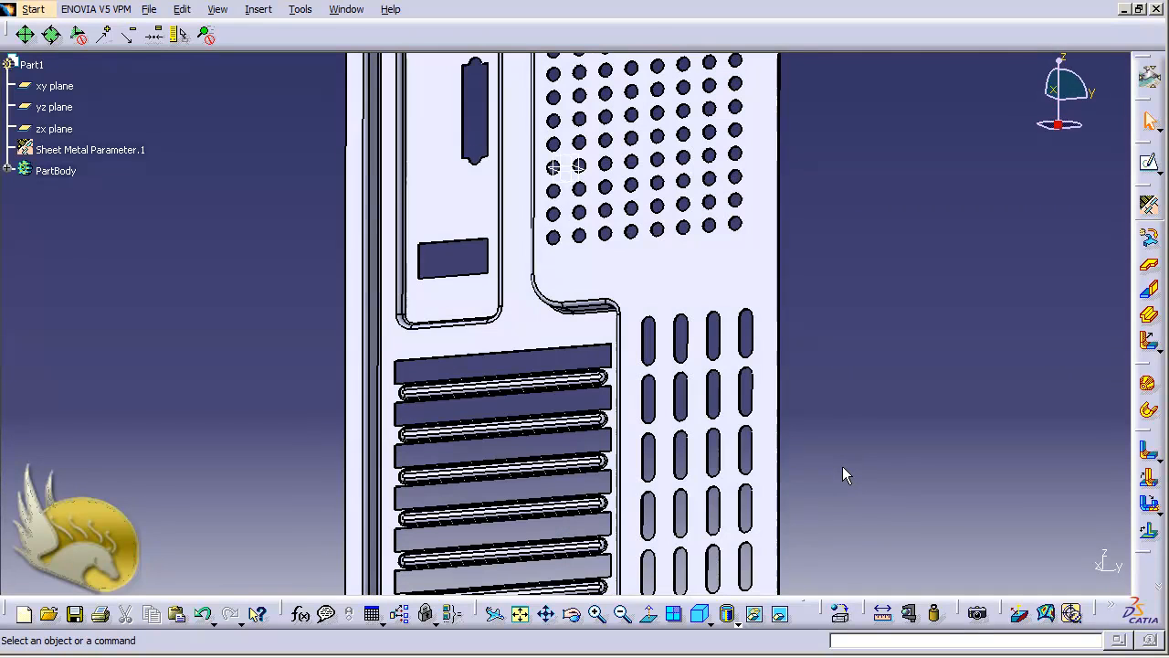
key(shift+Down)
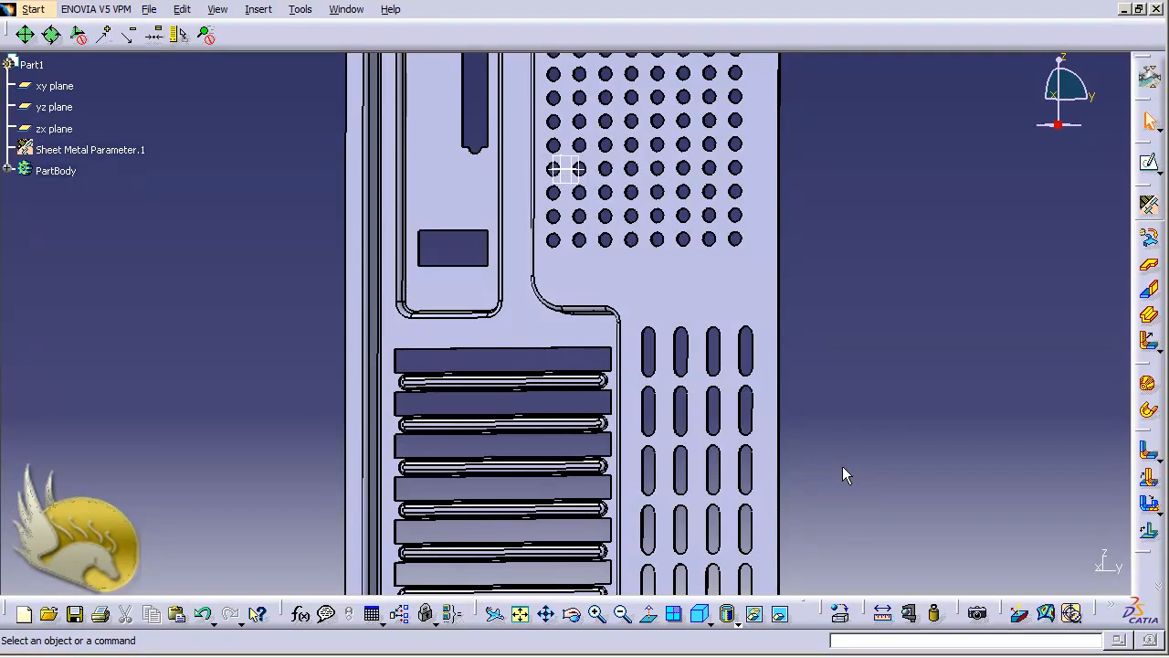
key(Up)
key(Down)
key(Down)
key(Down)
key(ctrl+Down)
key(ctrl+Down)
key(ctrl+Down)
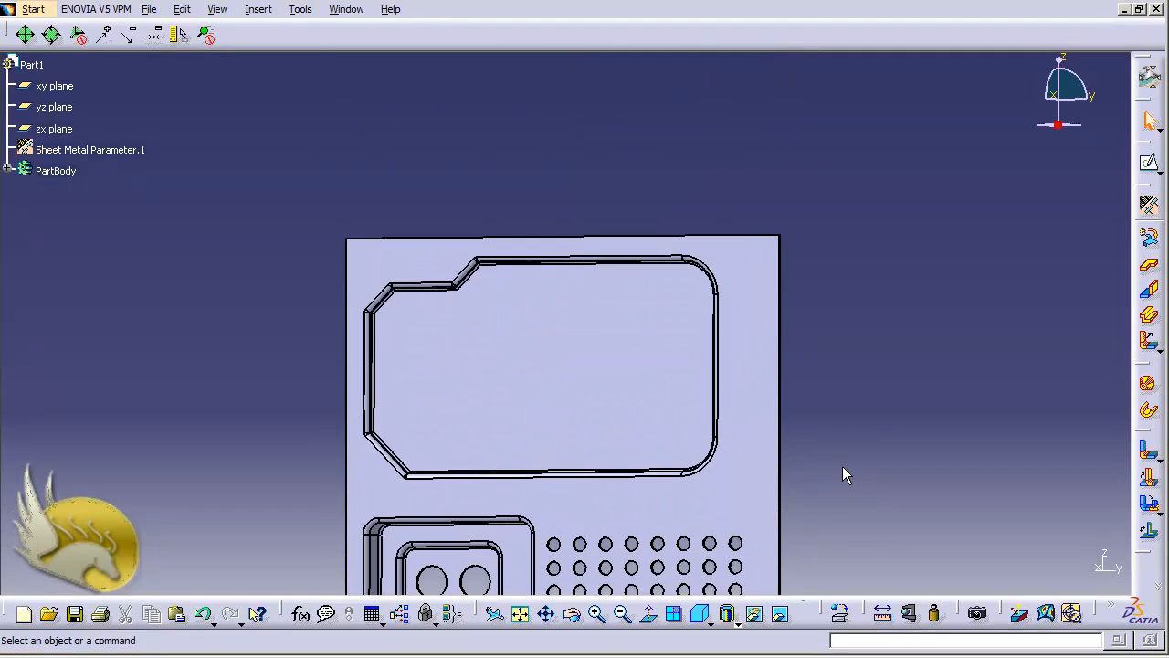
double_click(517, 367)
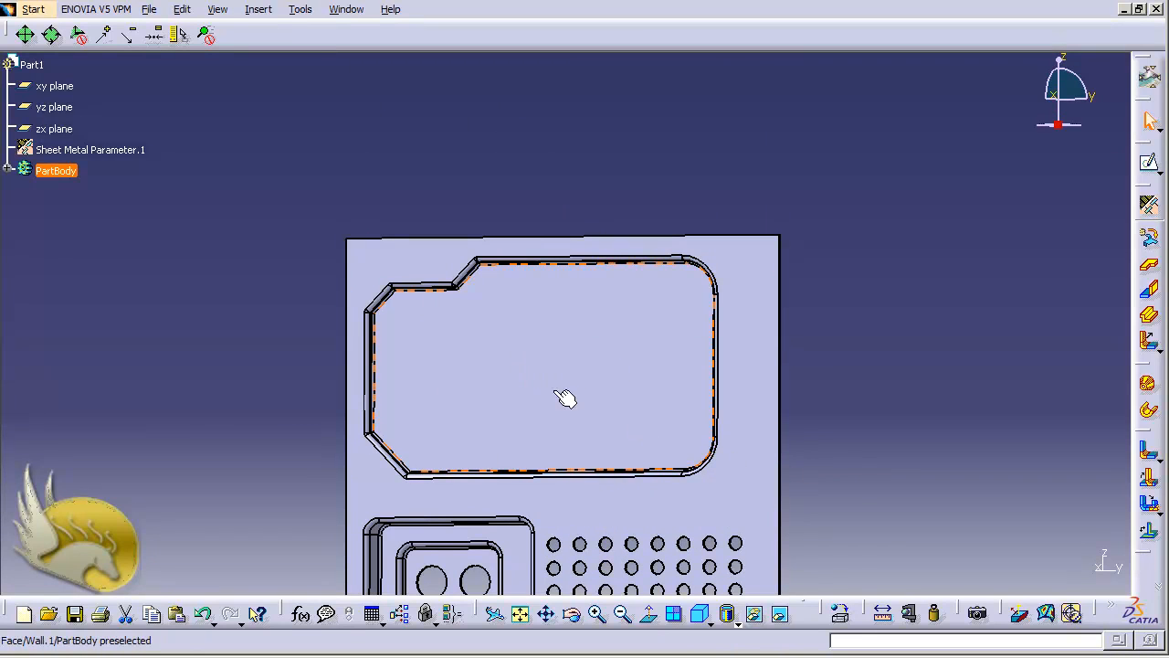
click(1150, 164)
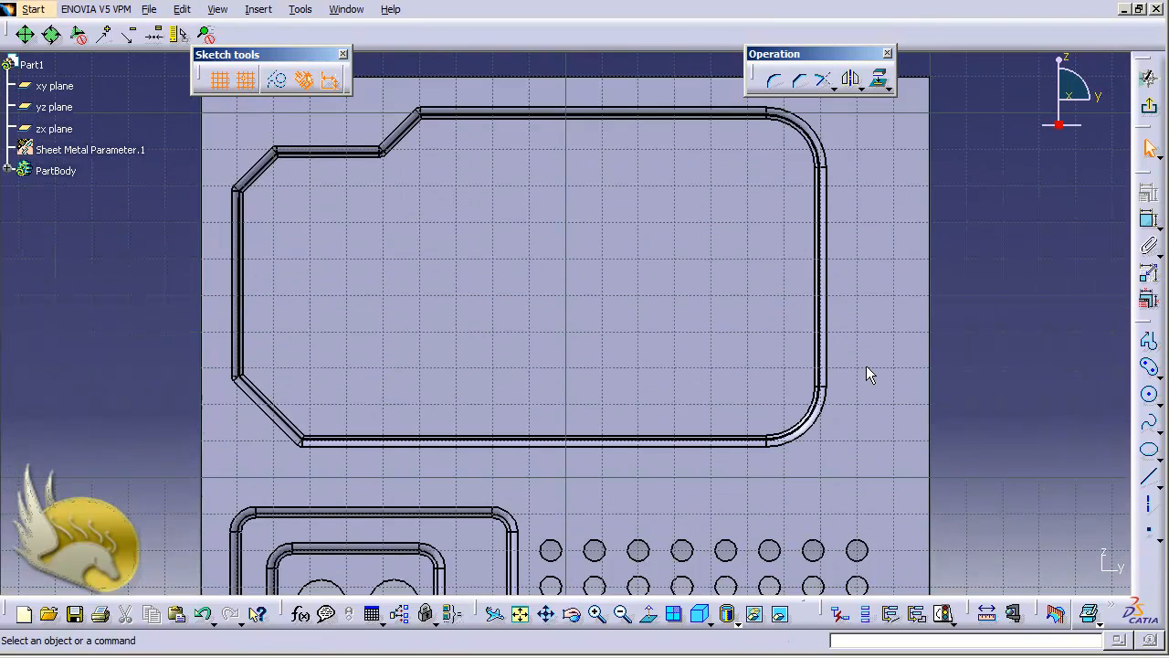
Draw horizontal and vertical axes crossing in the upper recess.
click(1148, 504)
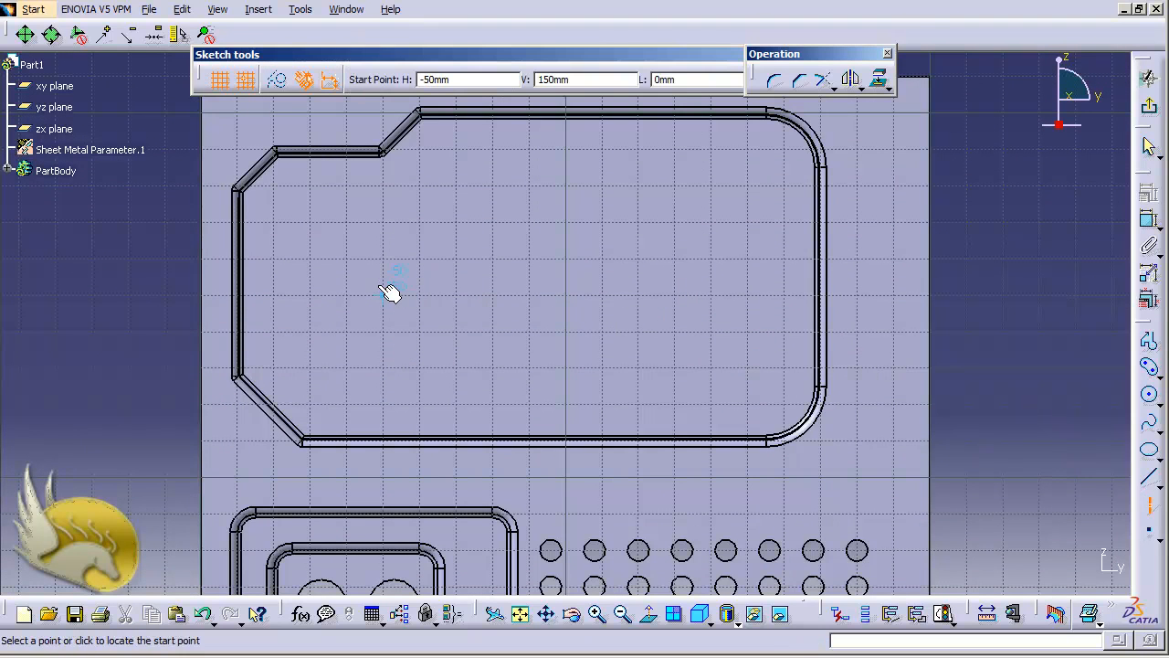
click(352, 295)
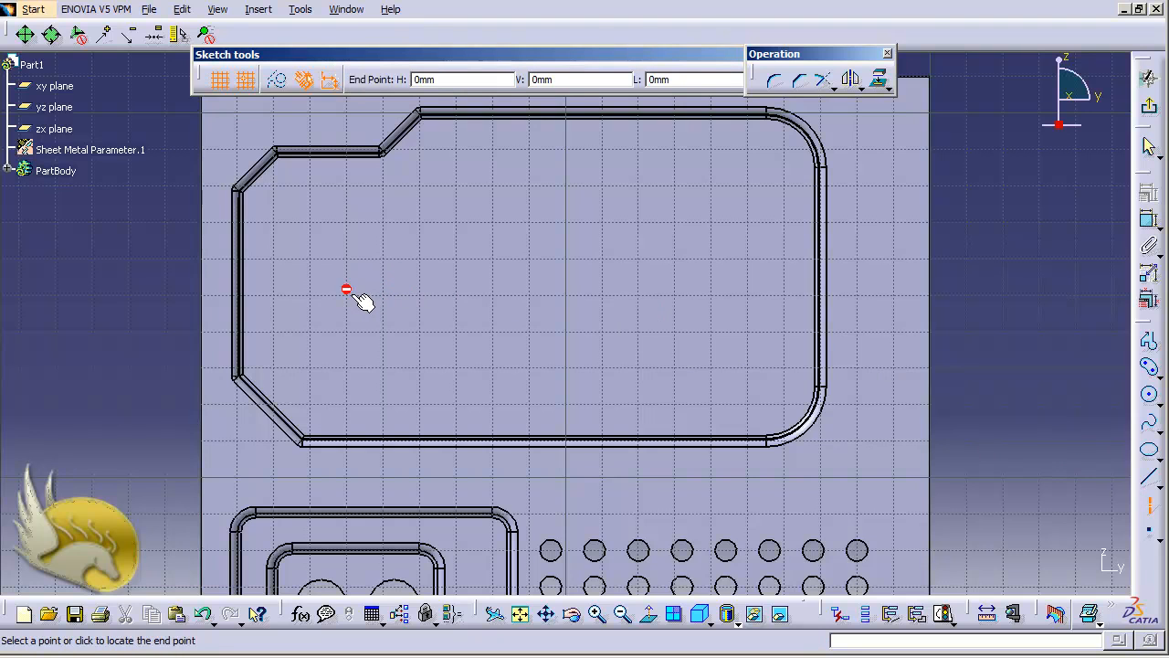
click(775, 304)
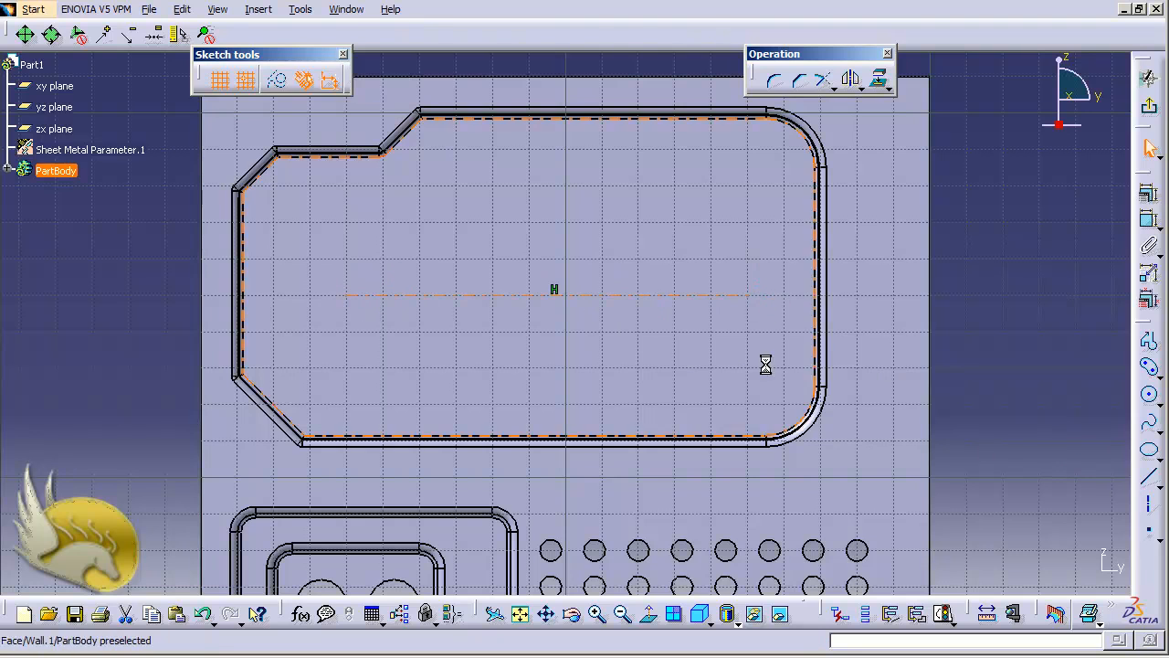
click(1149, 518)
click(529, 192)
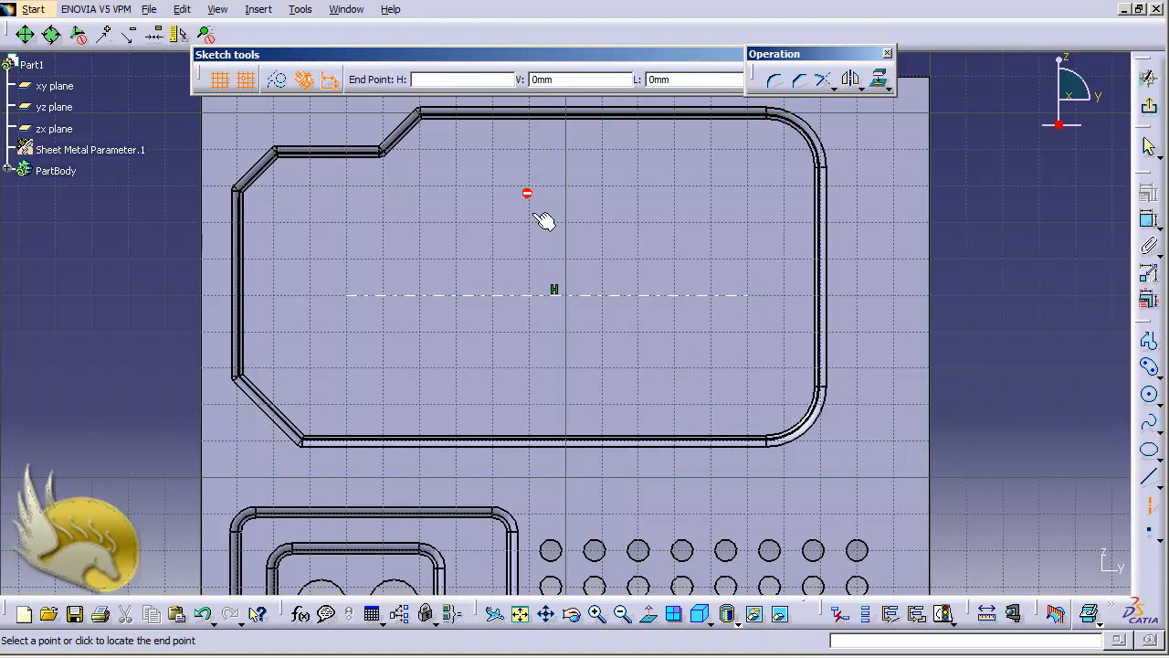
click(528, 409)
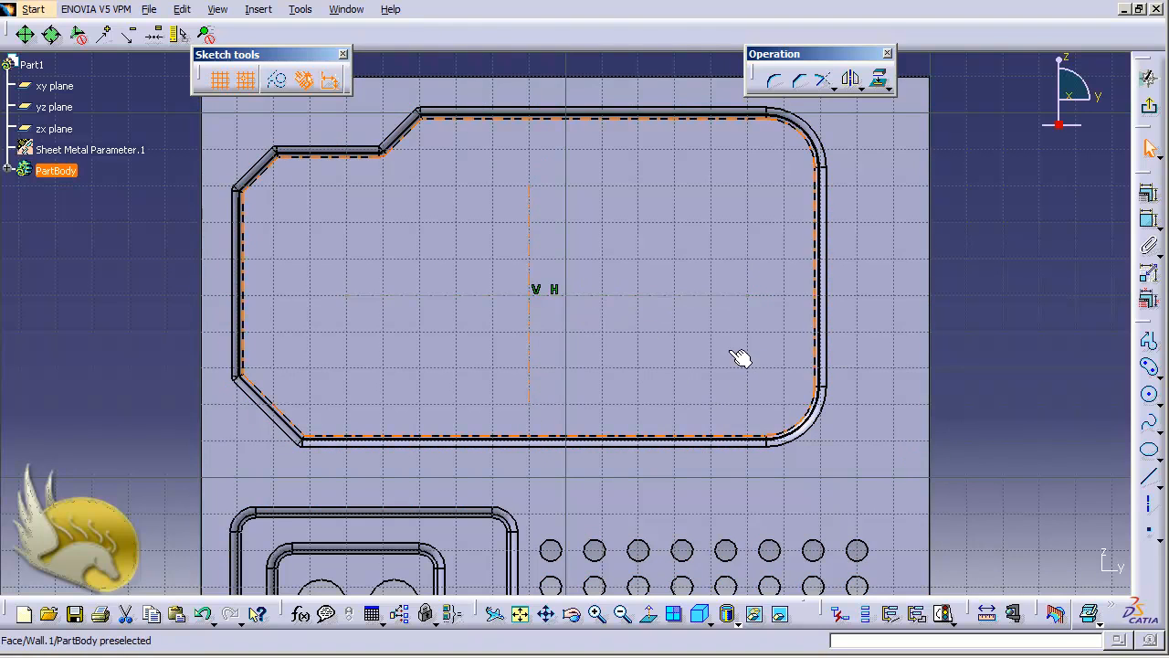
Draw a closed hexagon profile around the axes' intersection.
click(1150, 369)
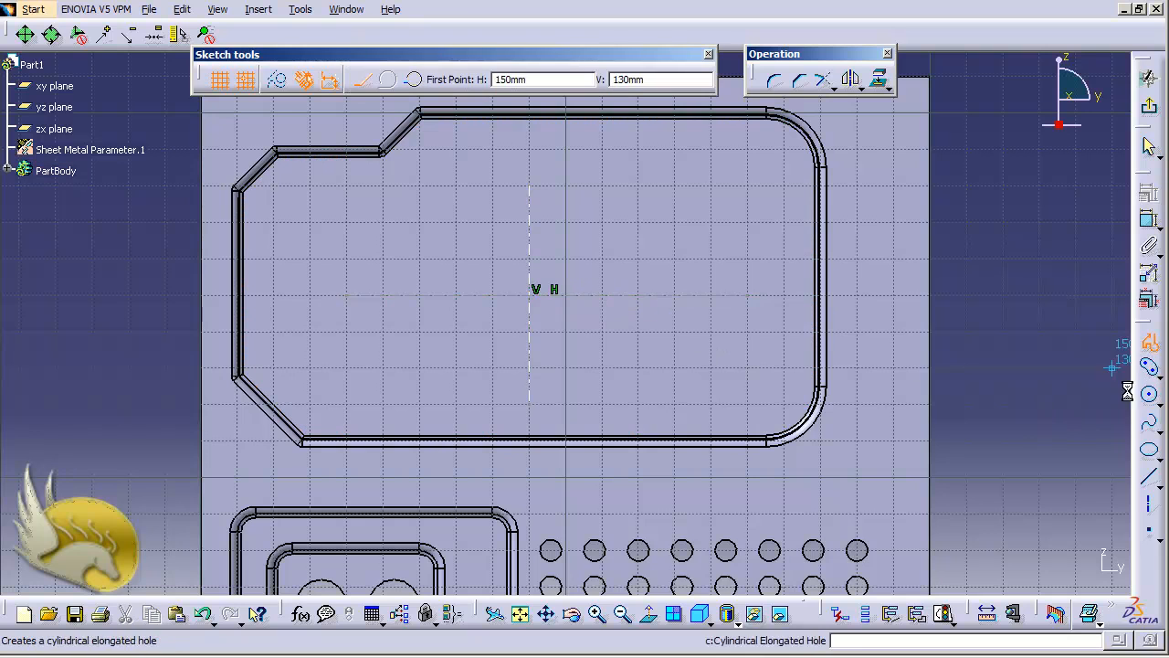
click(456, 225)
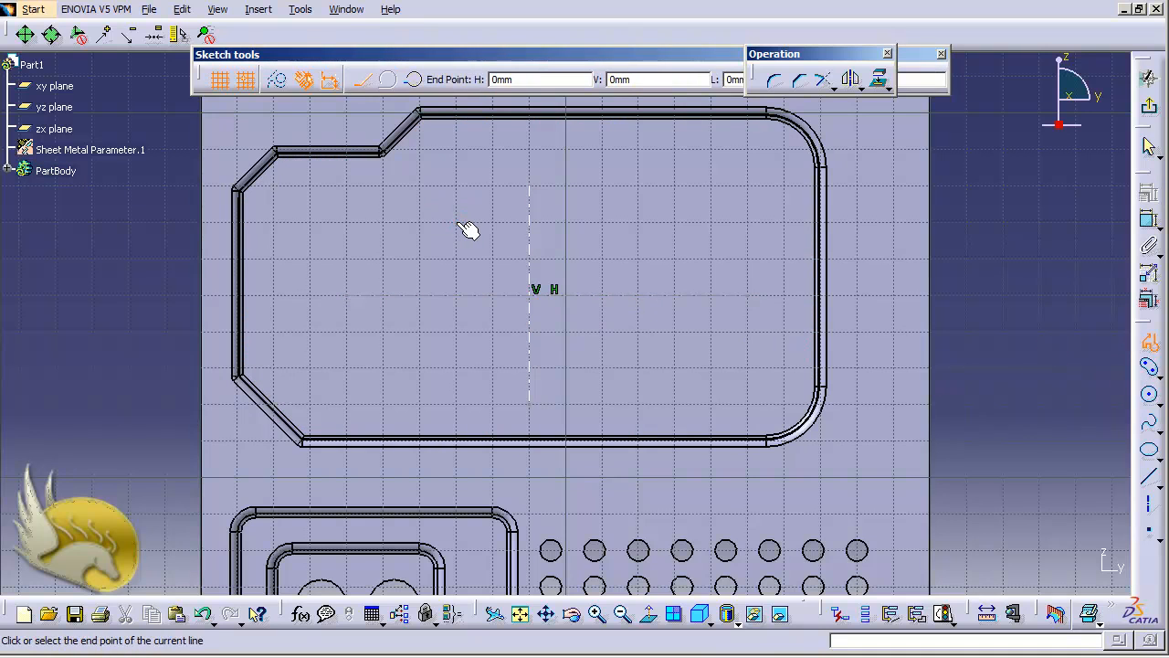
click(601, 223)
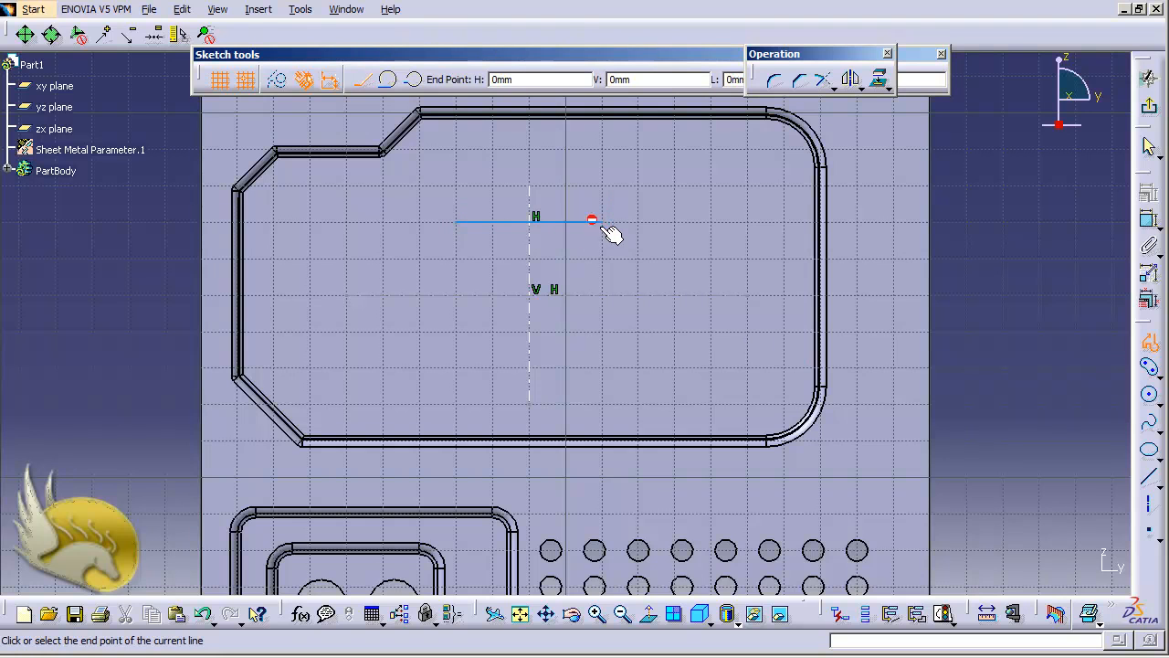
click(640, 290)
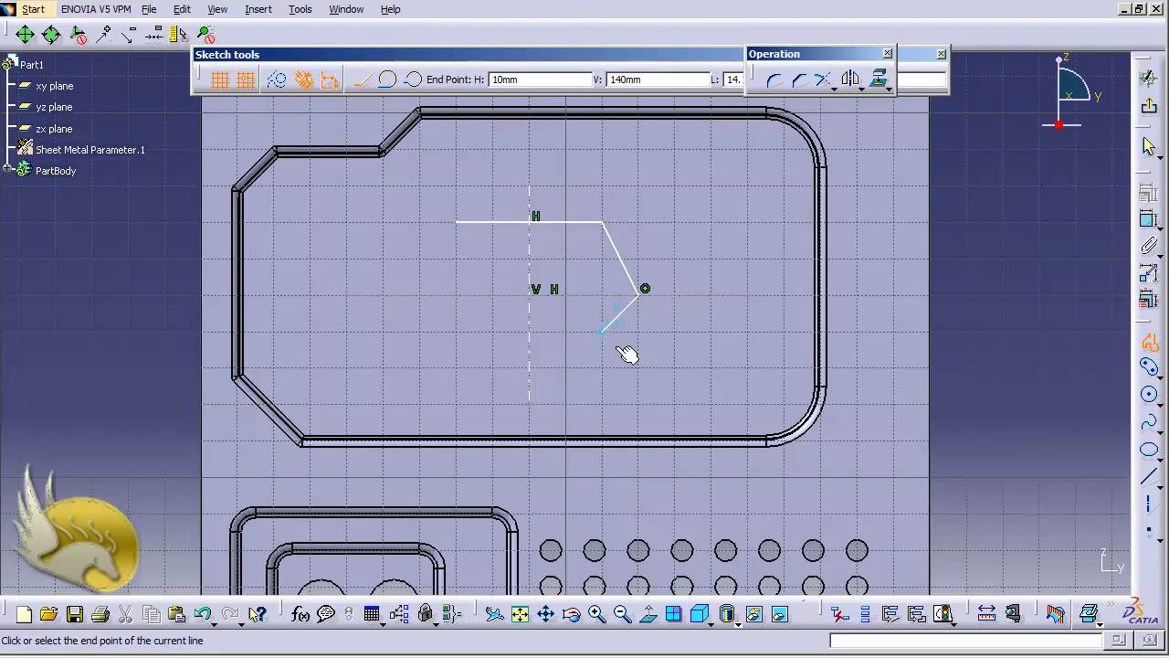
click(602, 368)
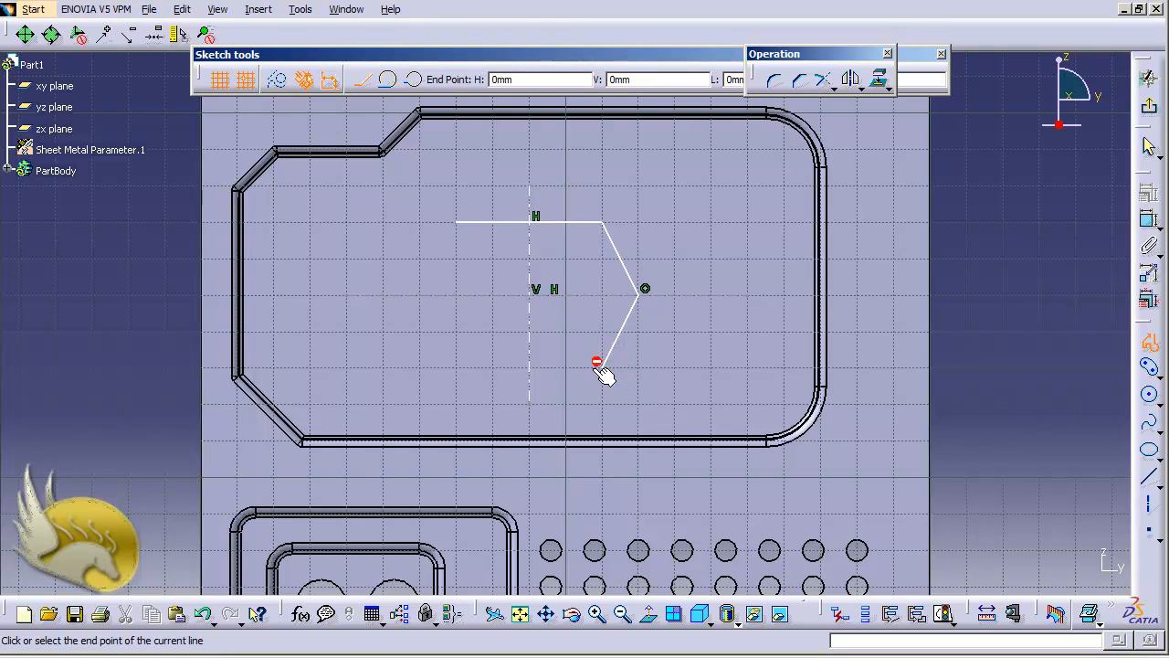
click(456, 368)
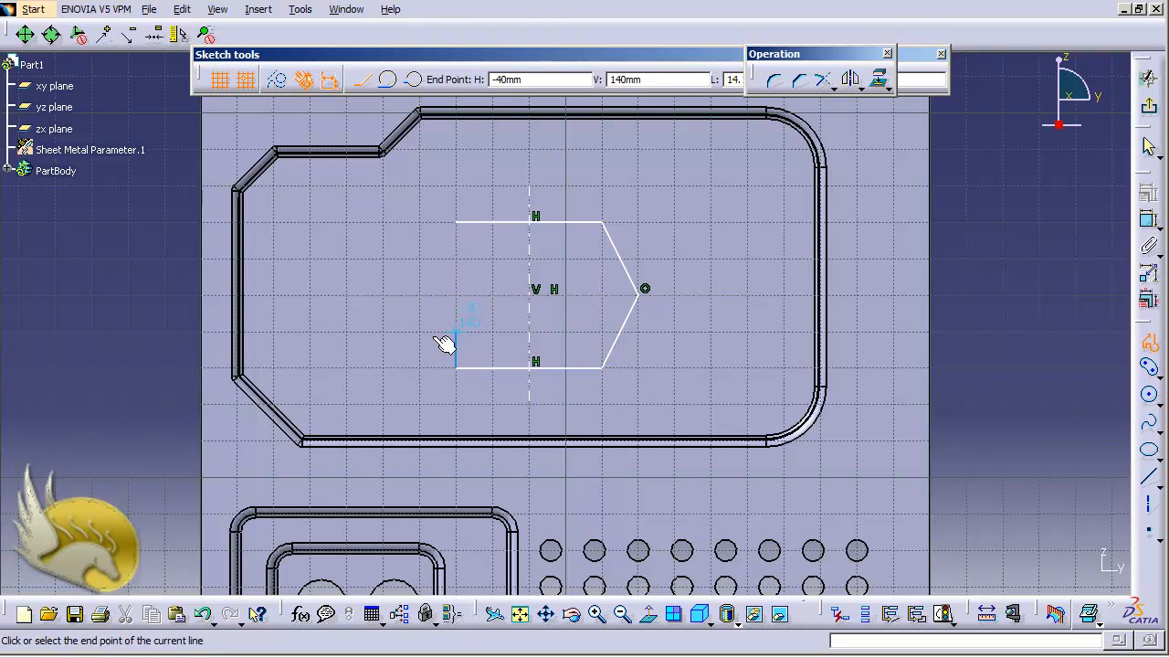
click(420, 294)
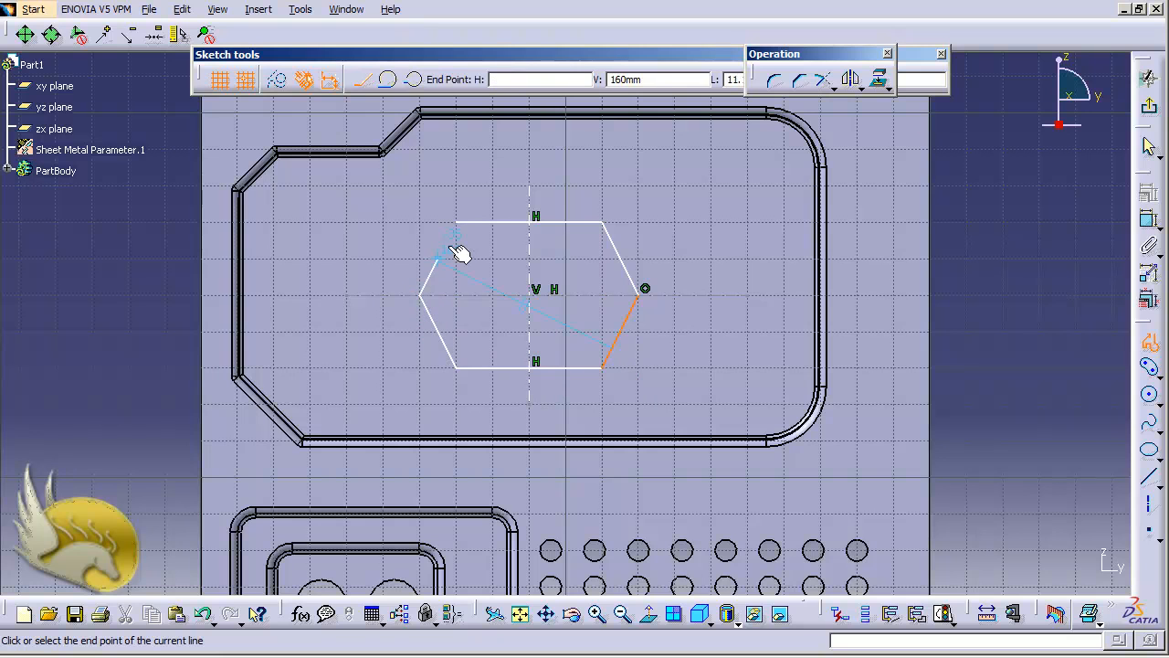
click(457, 228)
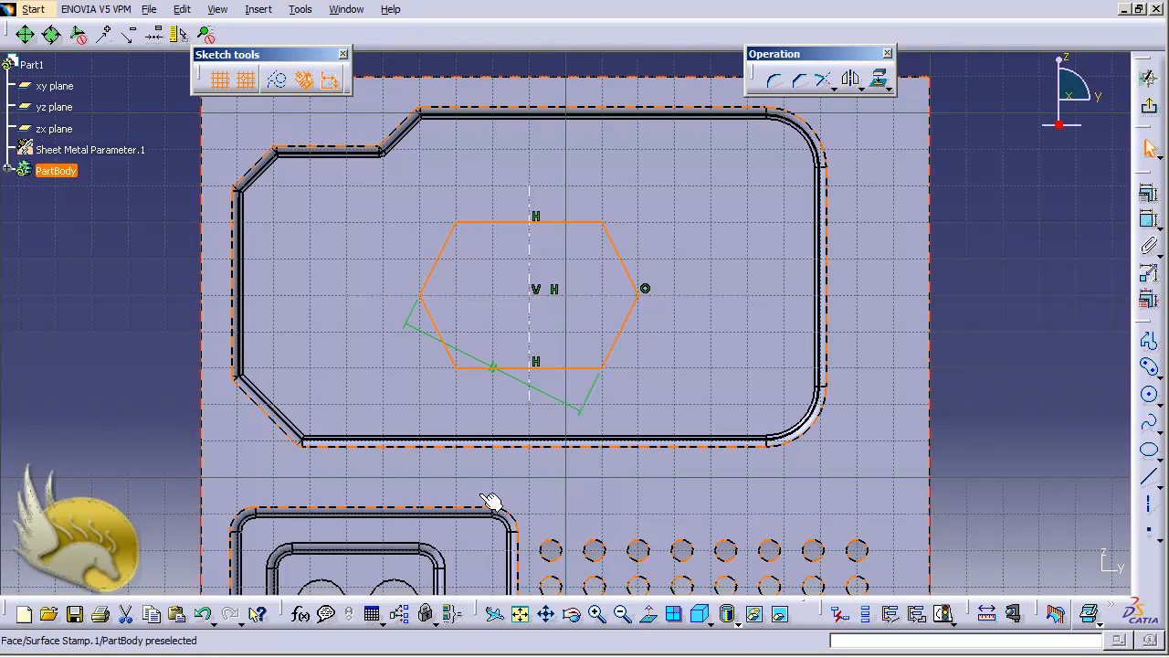
click(570, 405)
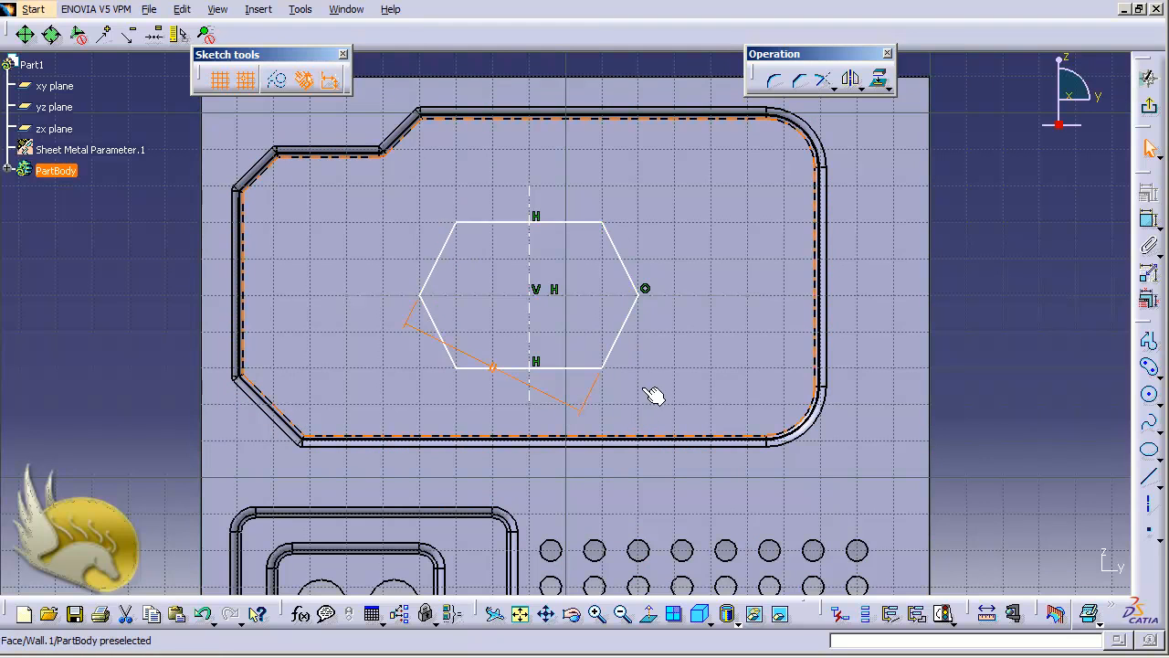
Delete the leftover construction rectangle and centre-to-vertex construction line.
key(Delete)
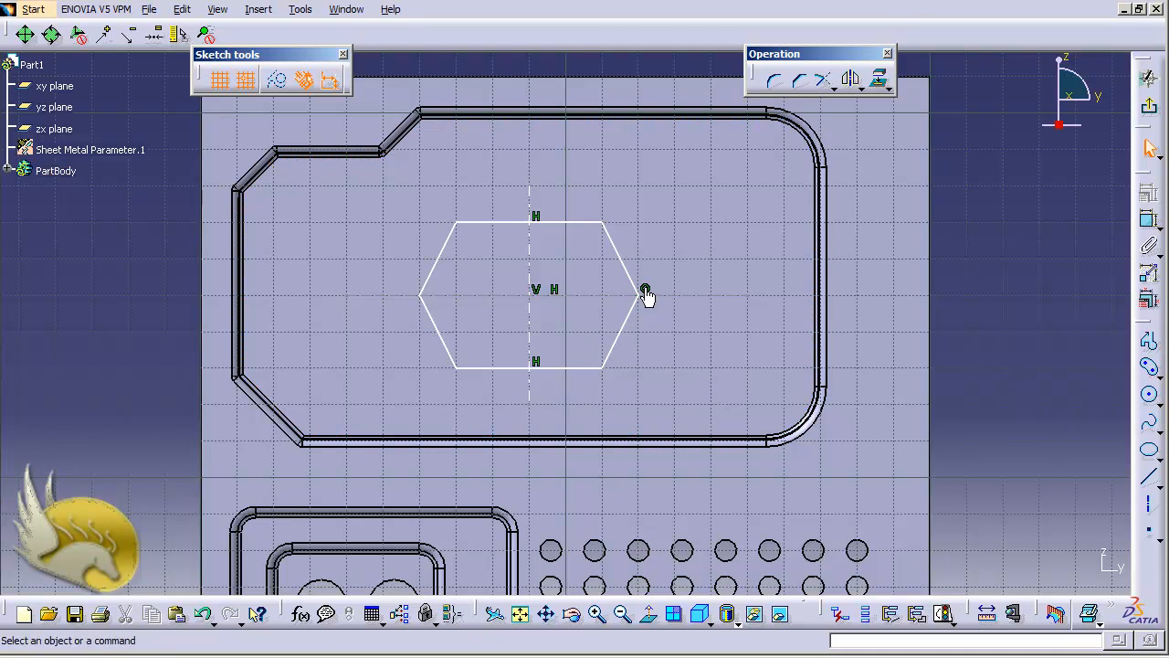
click(647, 293)
key(Delete)
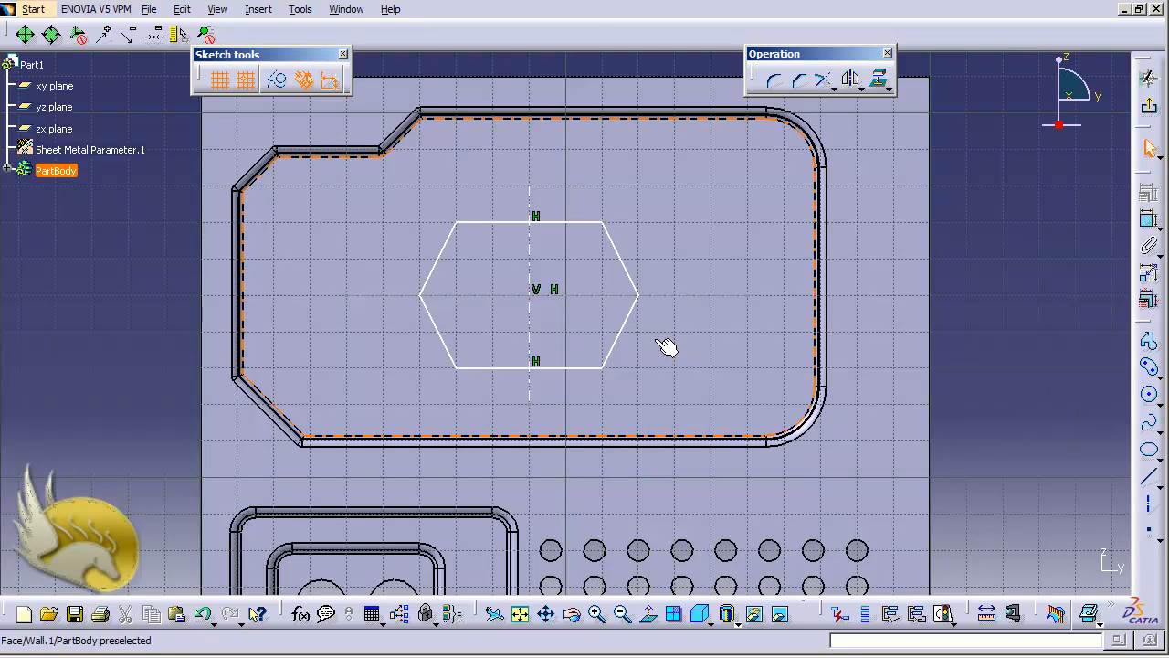
Make the hexagon's left and right vertices symmetric about the vertical centre line.
click(641, 294)
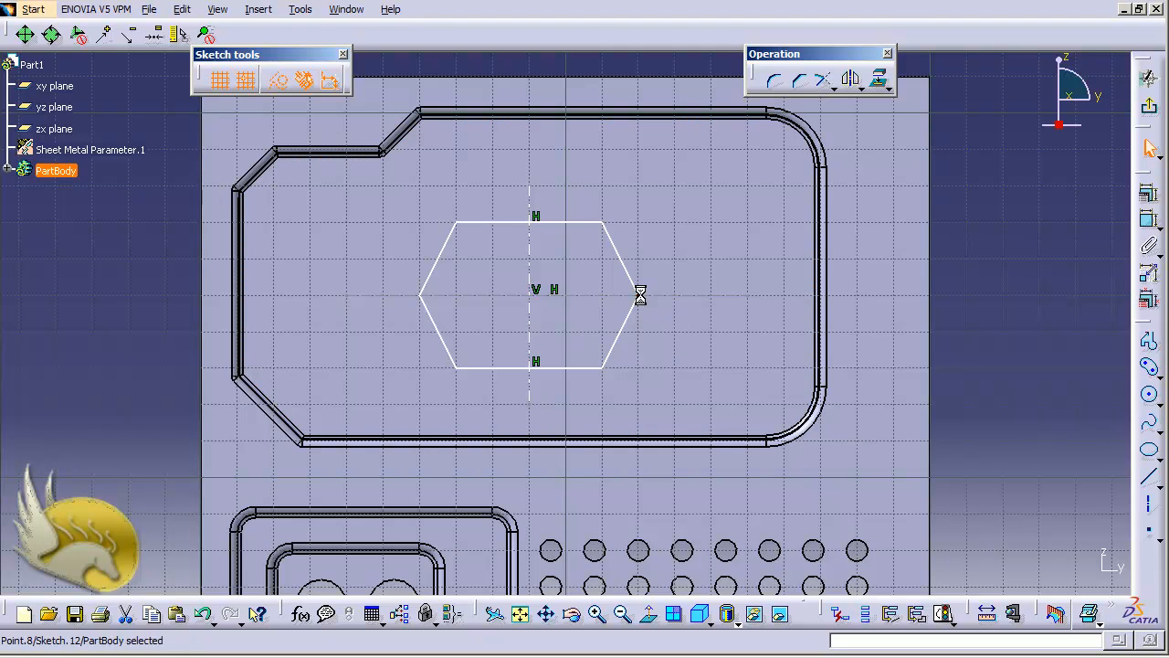
ctrl+click(423, 297)
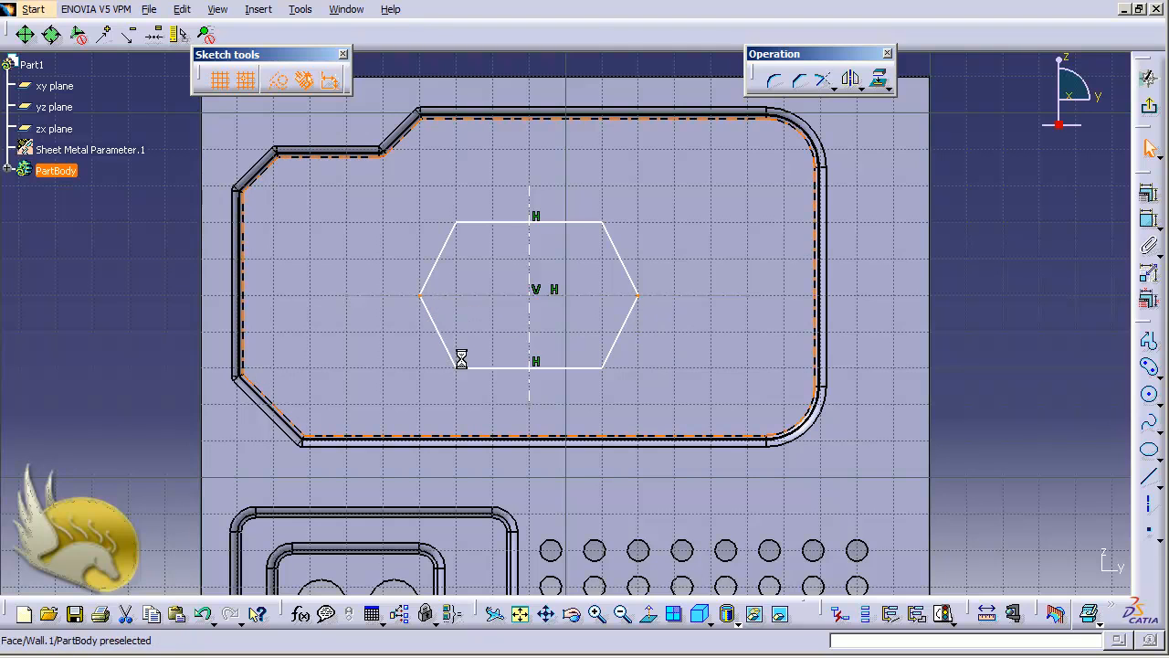
ctrl+click(531, 327)
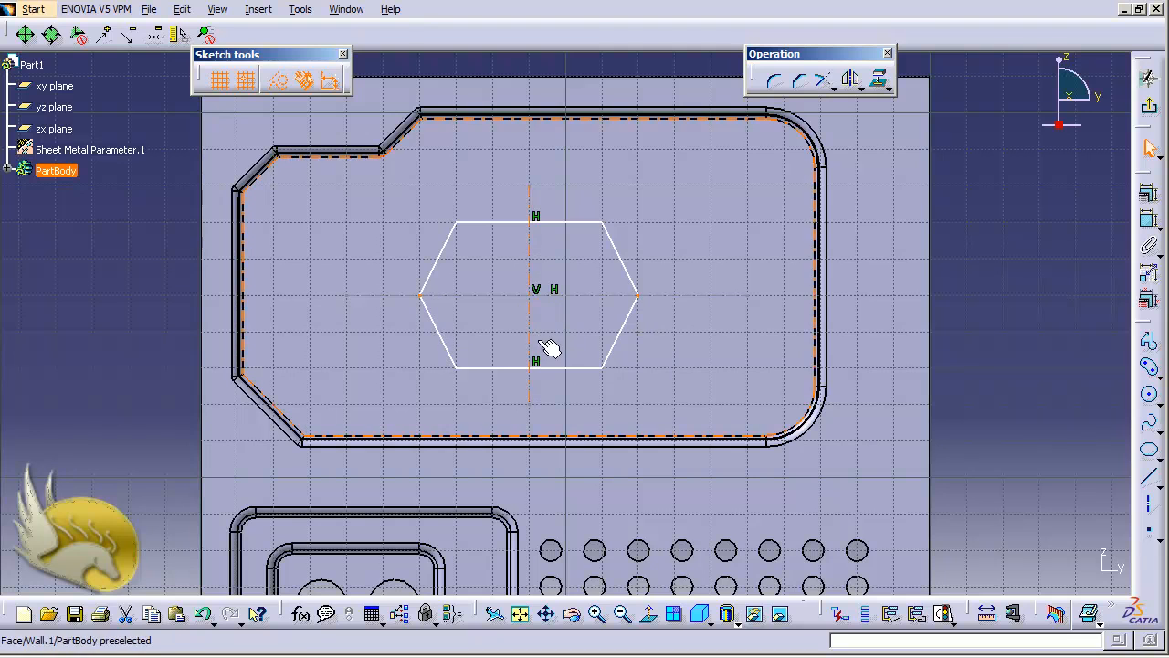
click(1146, 212)
click(946, 336)
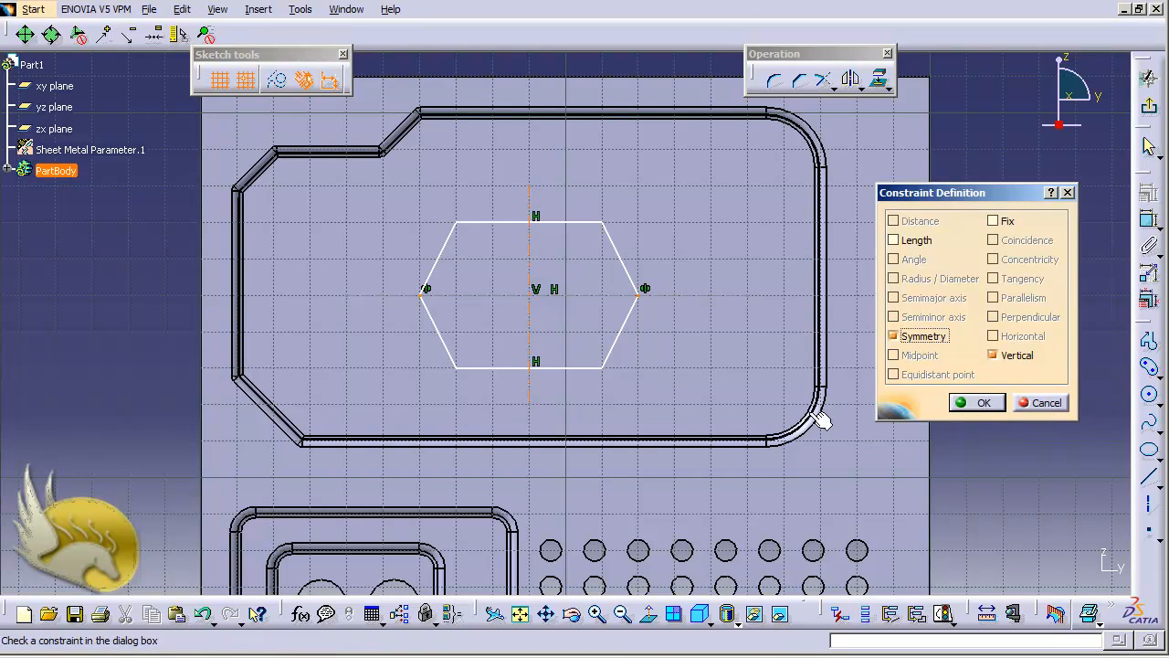
click(994, 409)
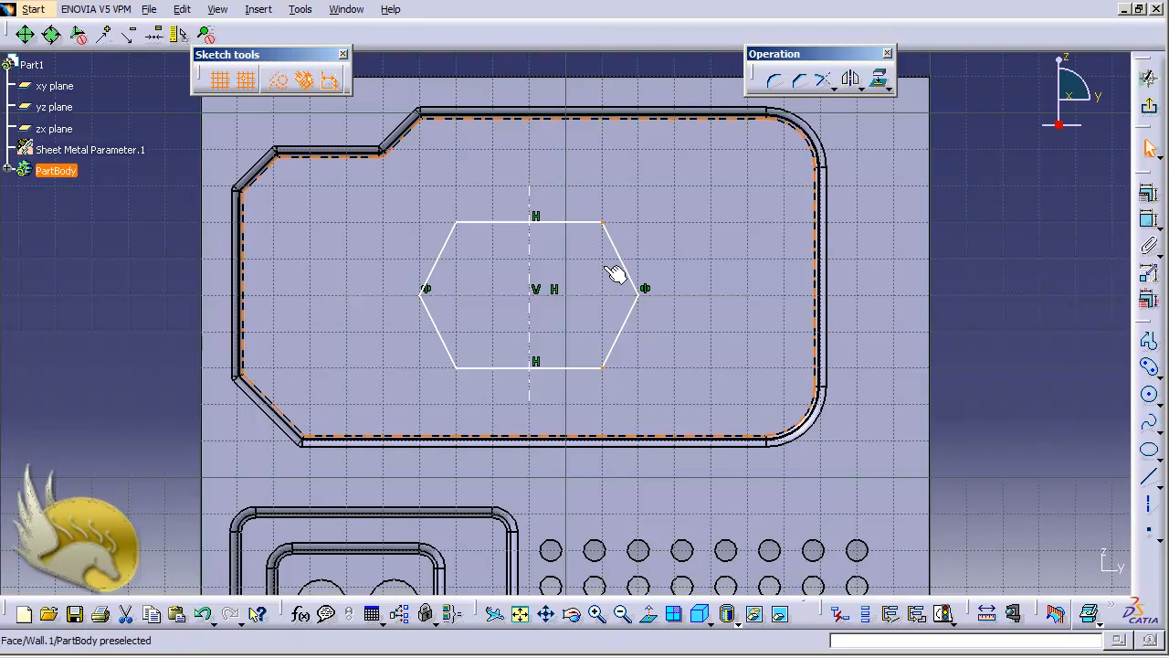
Add symmetry about the horizontal centre line, including the upper- and lower-left vertices.
ctrl+click(600, 295)
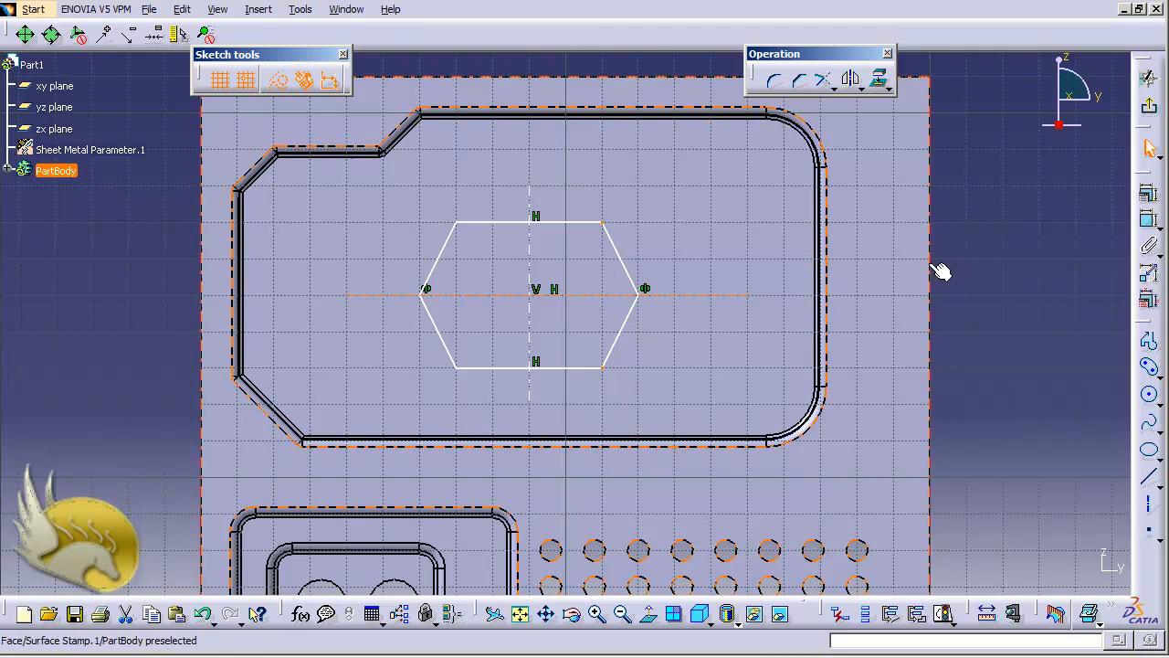
click(1148, 194)
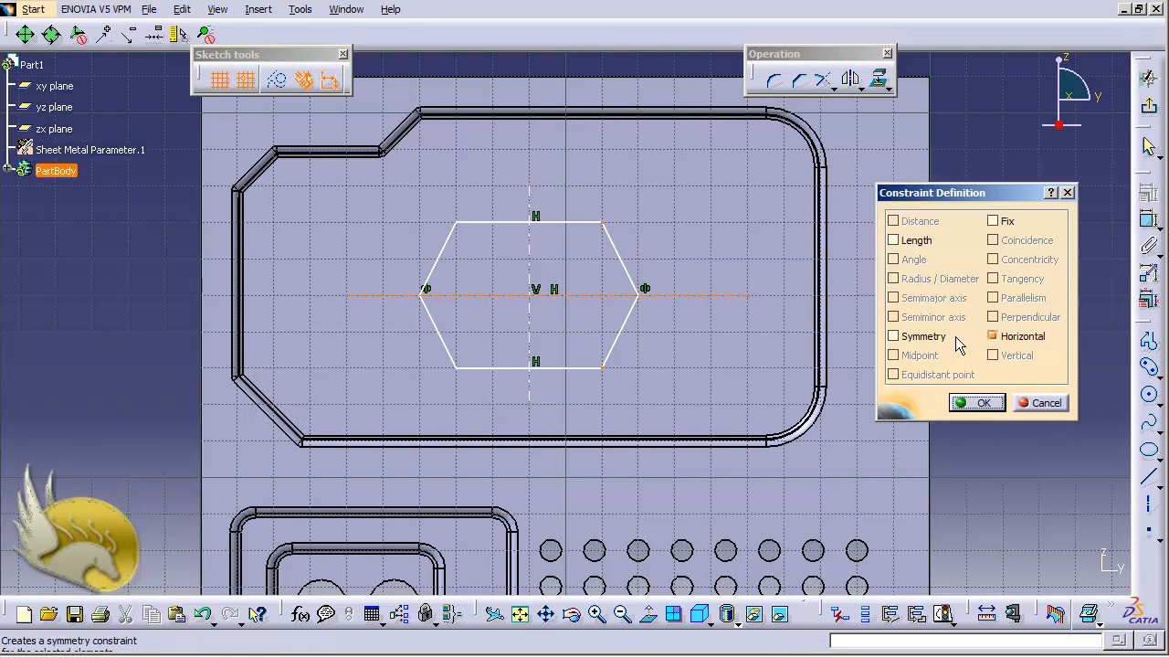
click(939, 339)
click(974, 403)
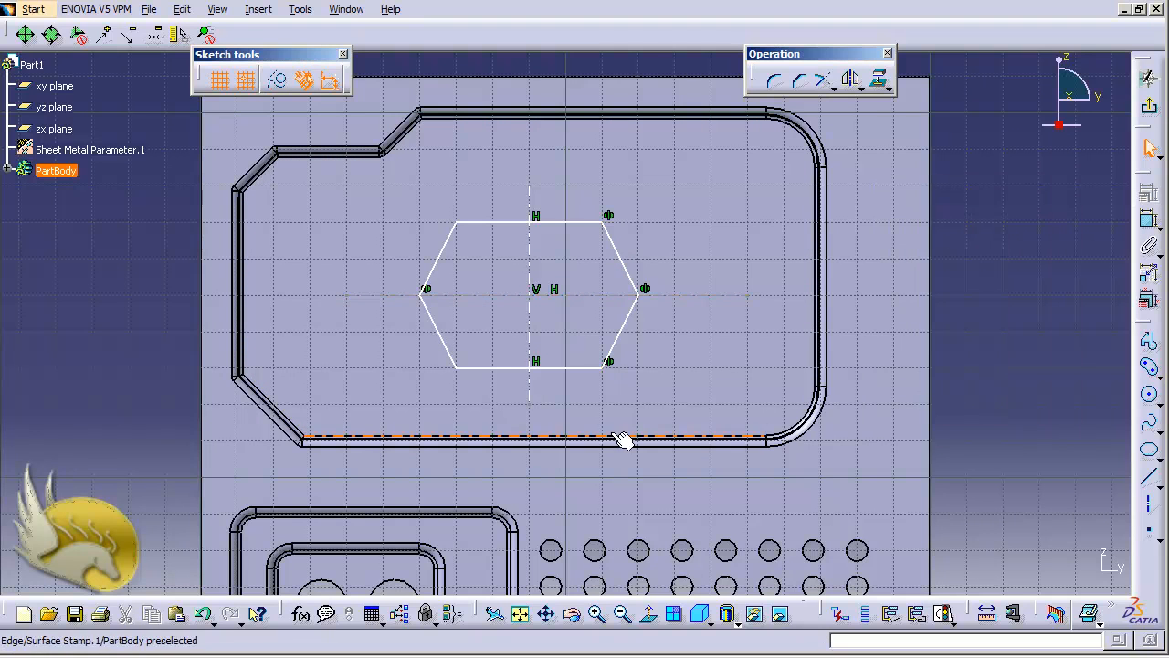
click(462, 370)
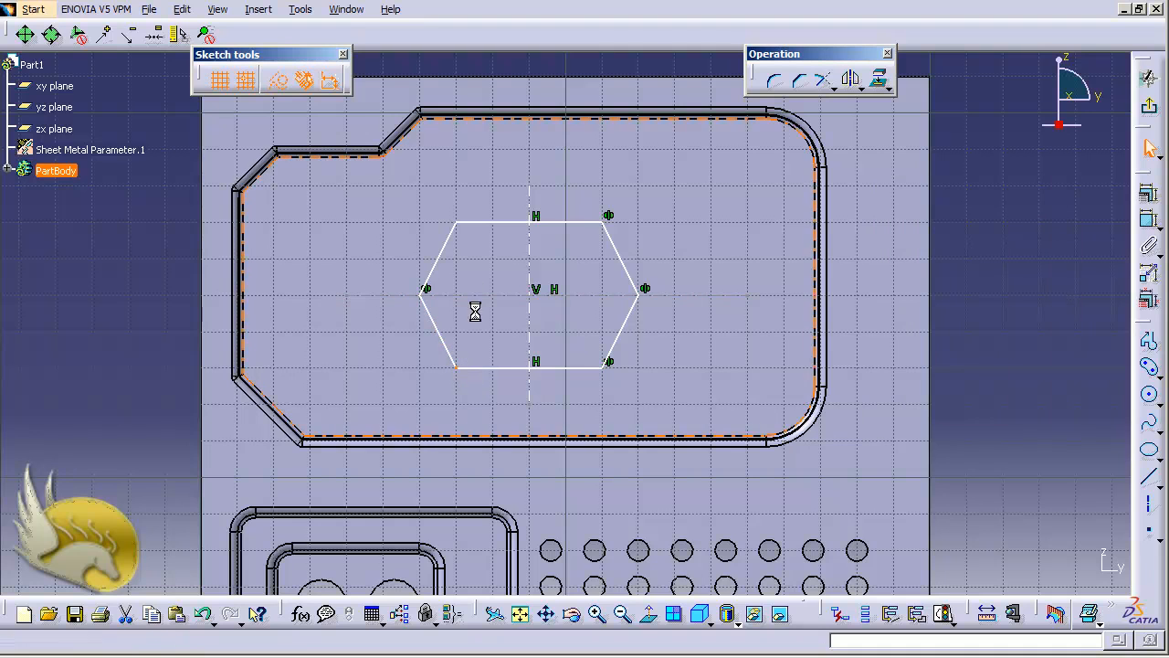
ctrl+click(457, 223)
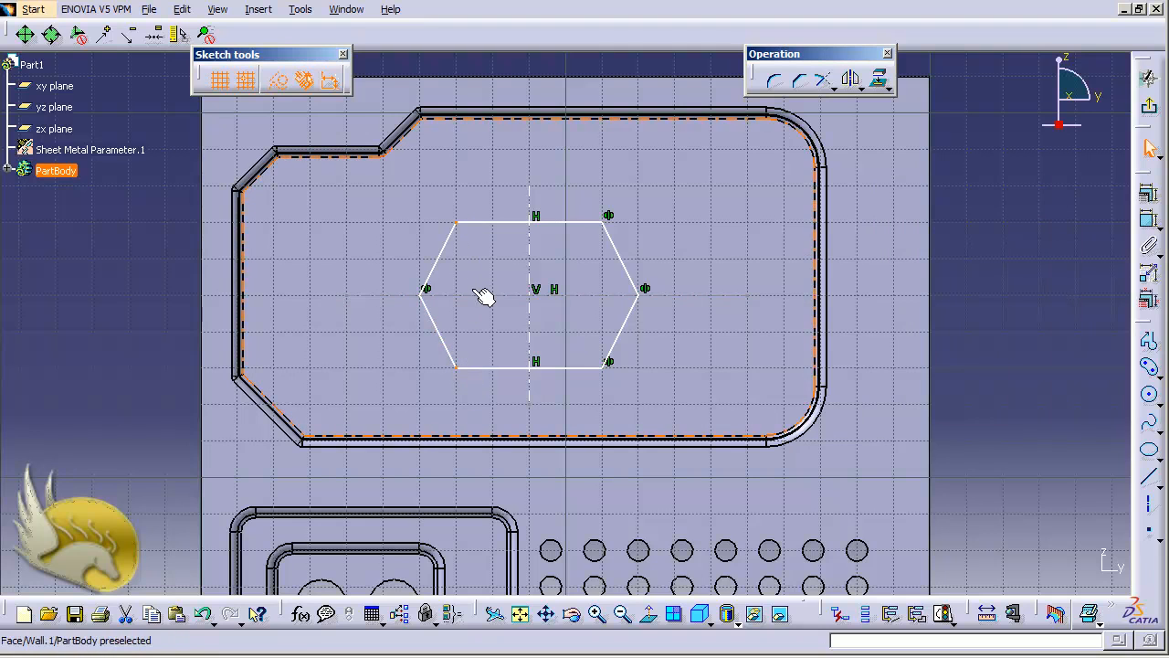
ctrl+click(476, 295)
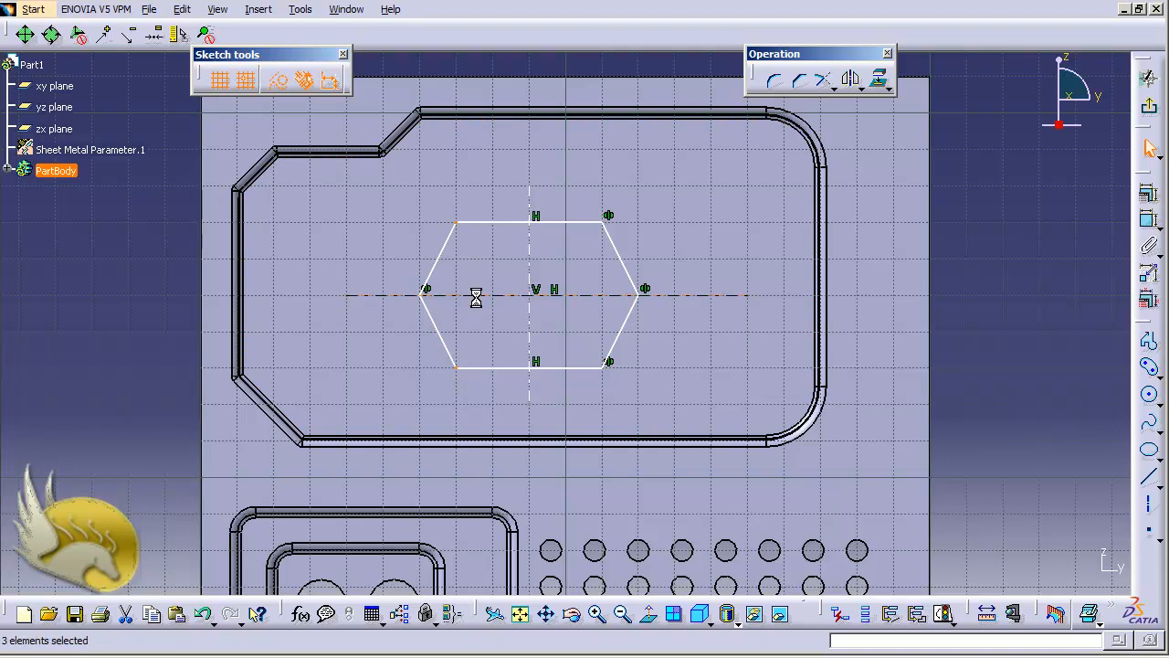
click(1148, 219)
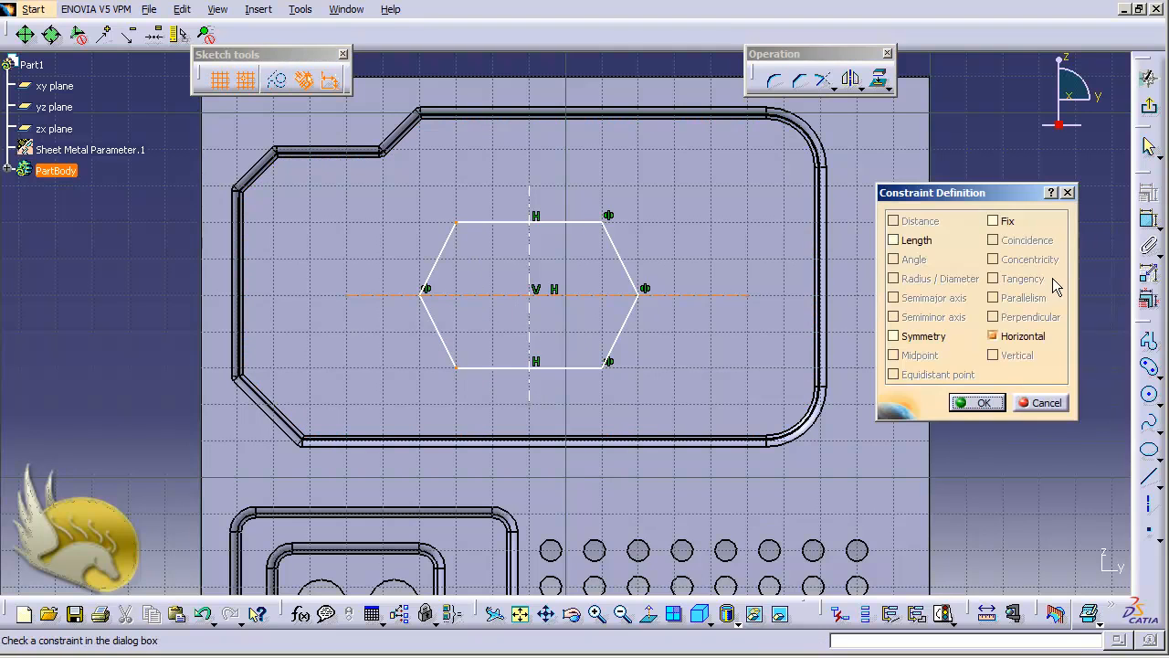
click(924, 336)
click(974, 403)
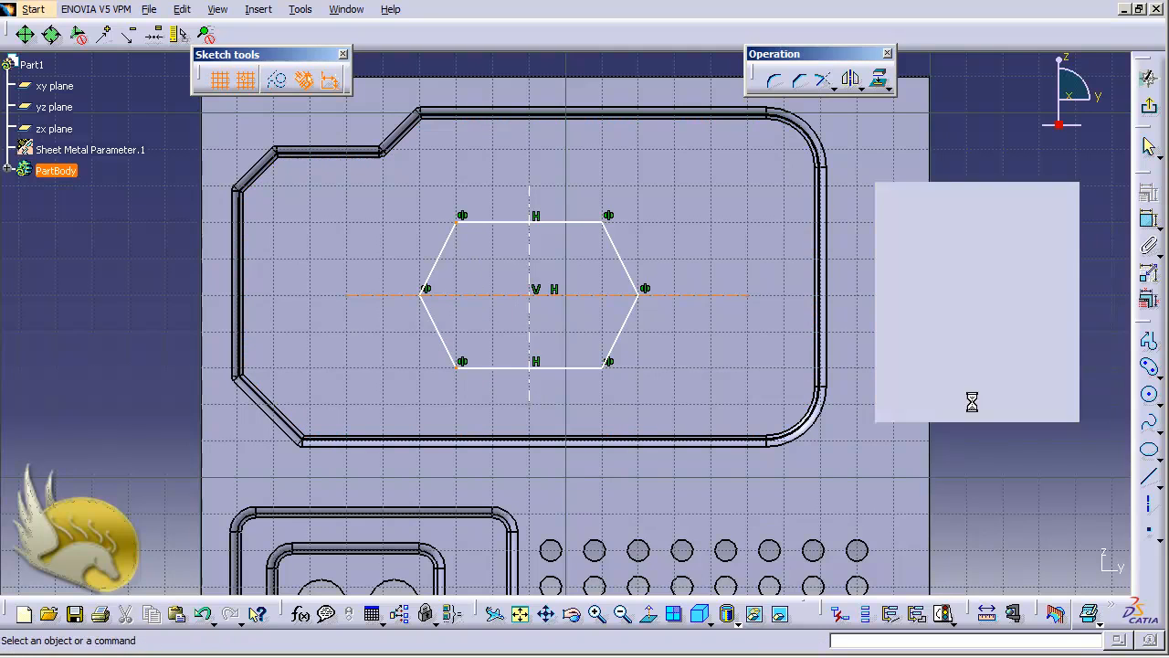
Dimension the hexagon's top edge at 40 mm.
click(565, 222)
click(1149, 219)
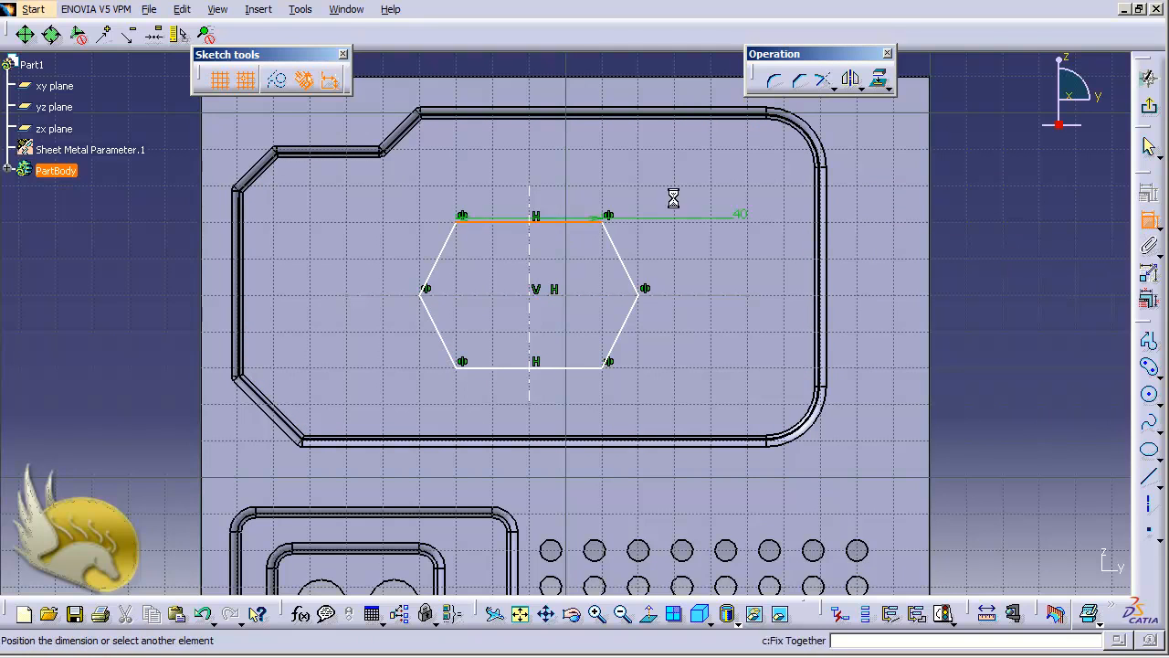
click(549, 195)
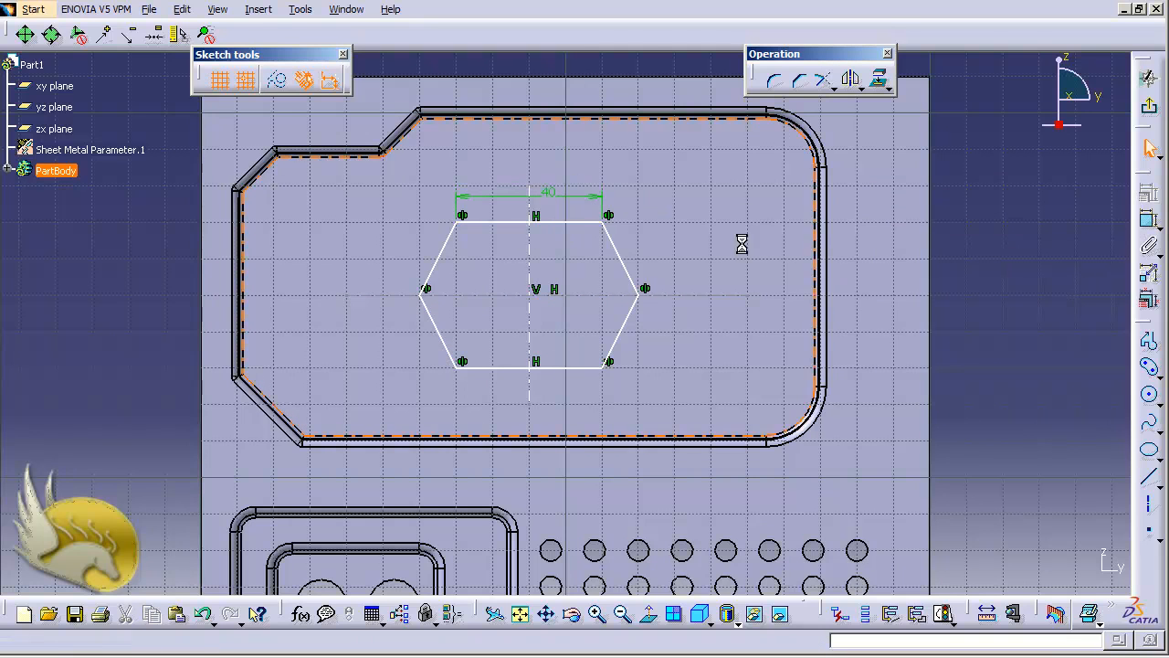
Dimension the top-to-bottom edge distance at 40 mm, undoing a trial value of 20.
click(574, 224)
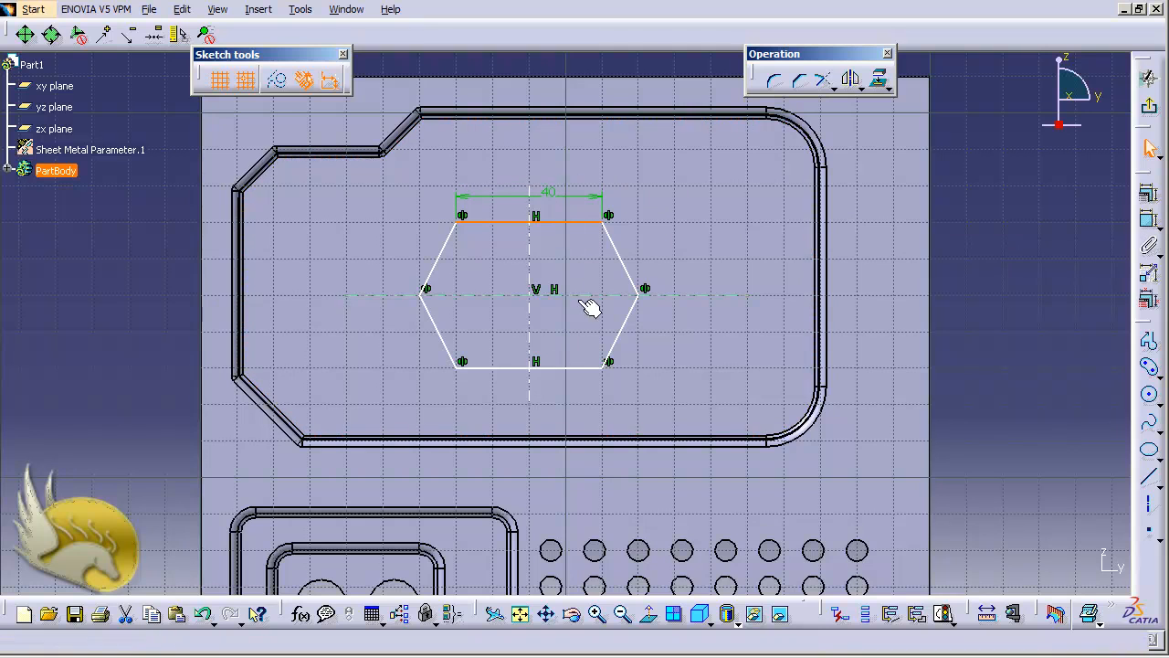
ctrl+click(586, 368)
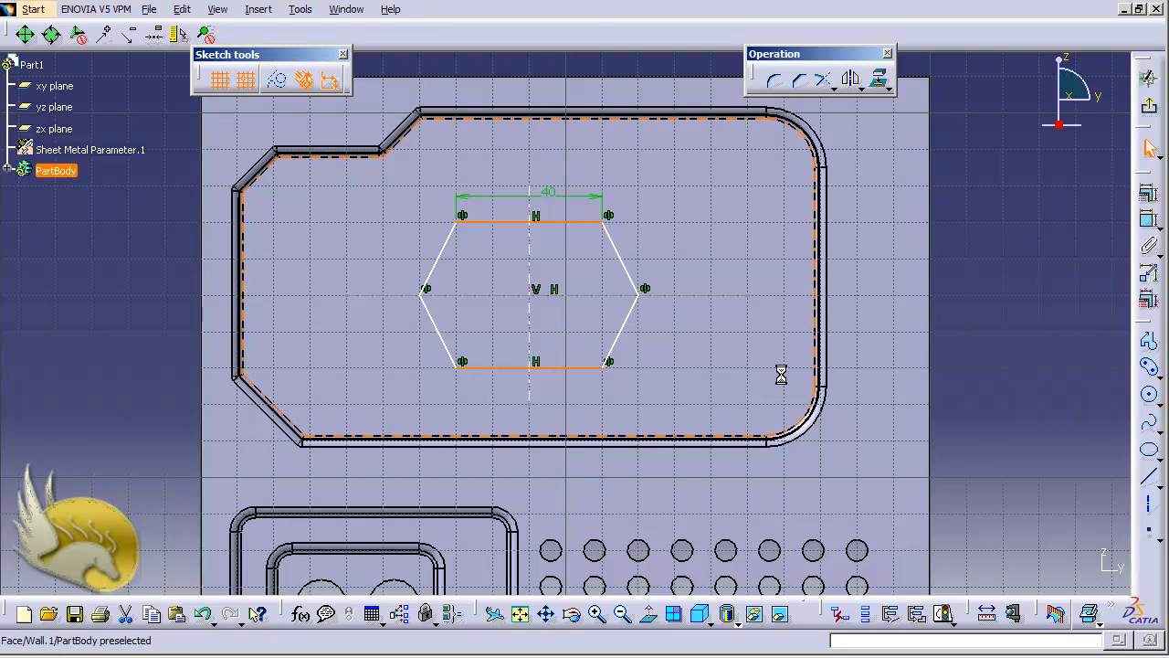
click(1150, 219)
double_click(1037, 282)
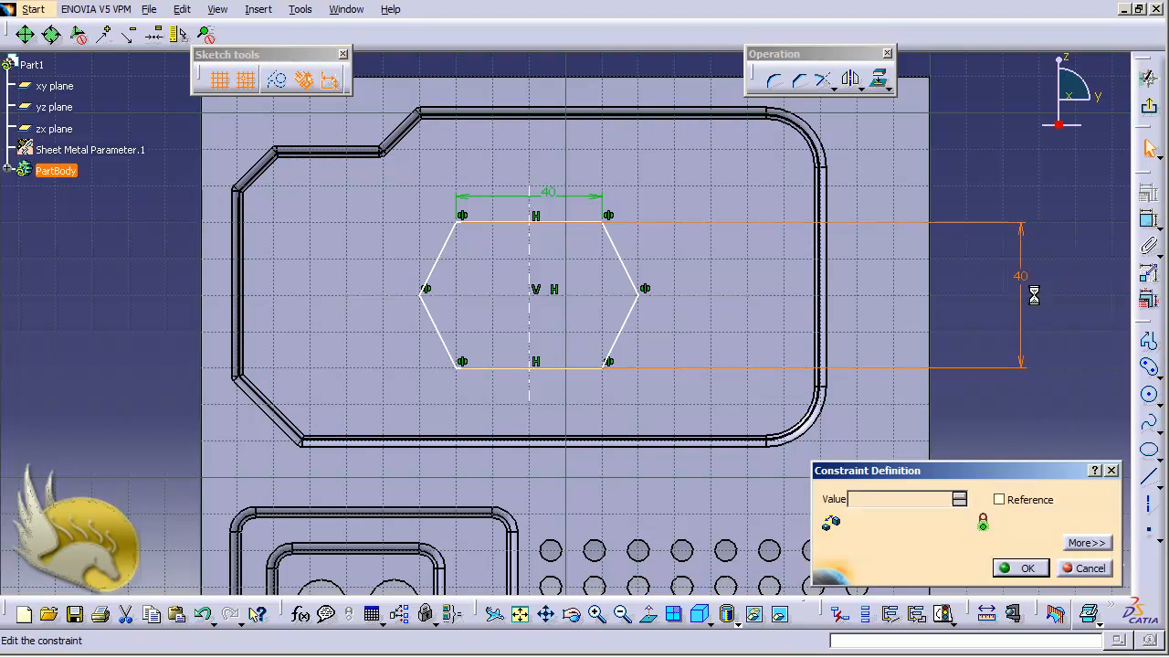
text(20)
key(Return)
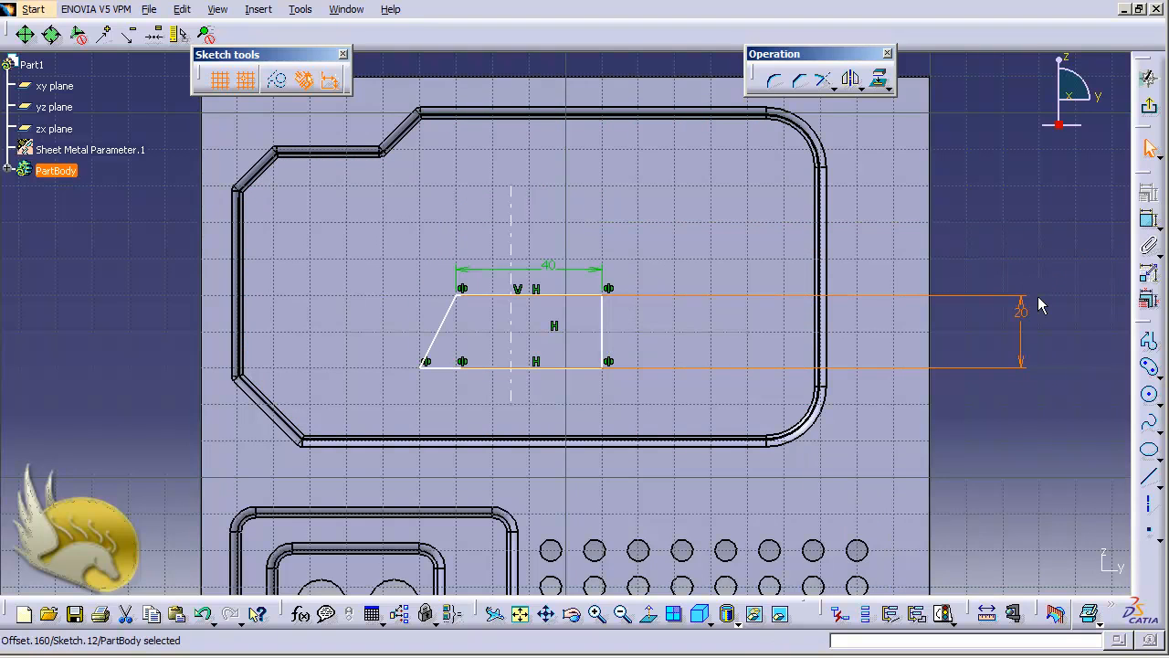
key(ctrl+z)
click(1027, 301)
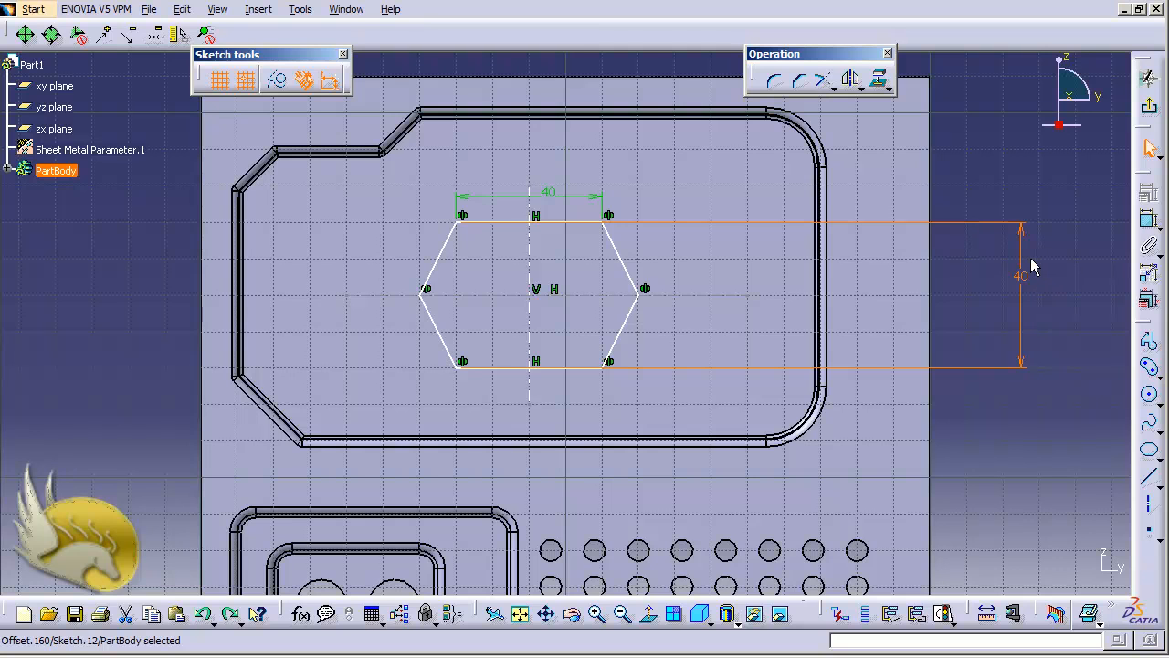
click(955, 261)
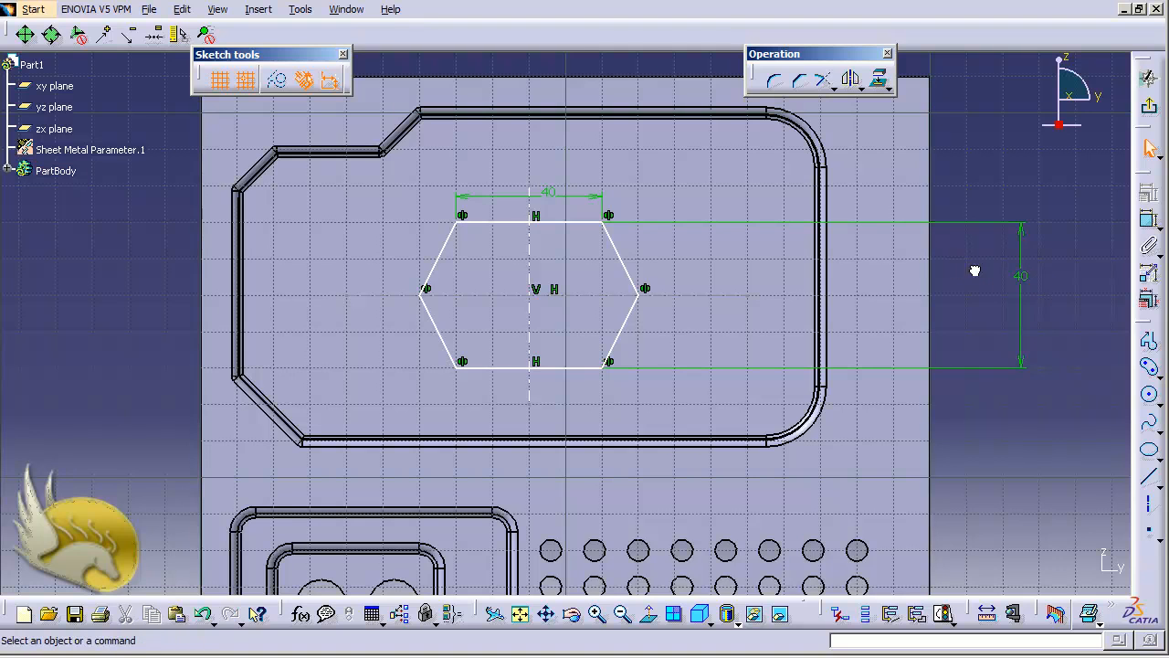
click(639, 327)
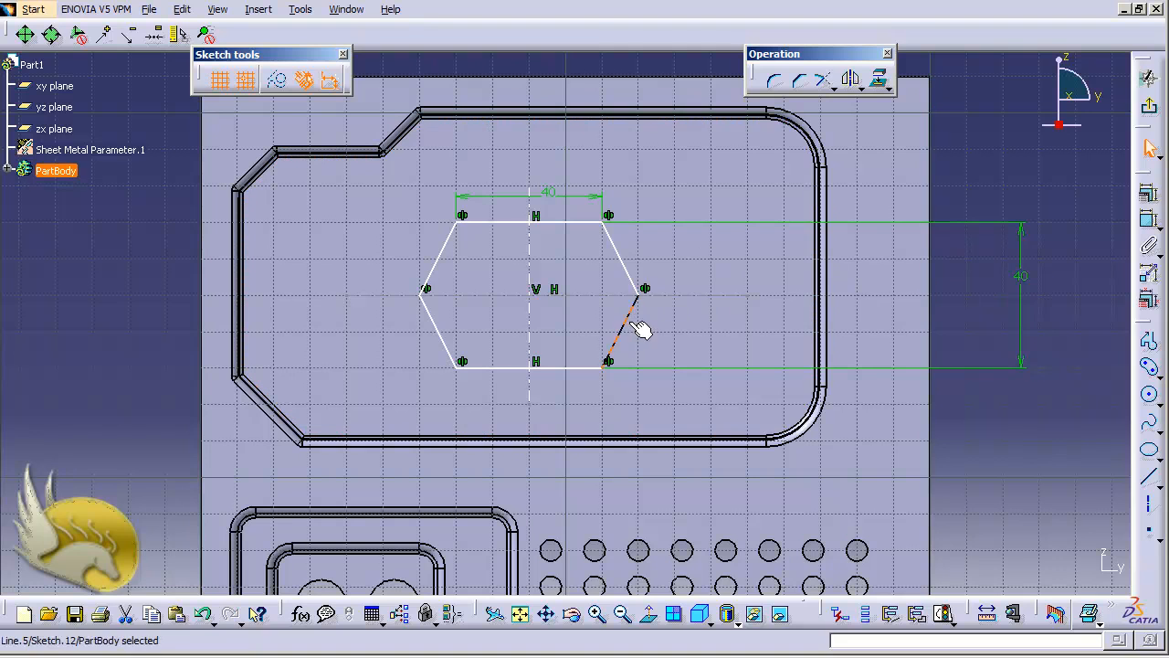
ctrl+click(628, 271)
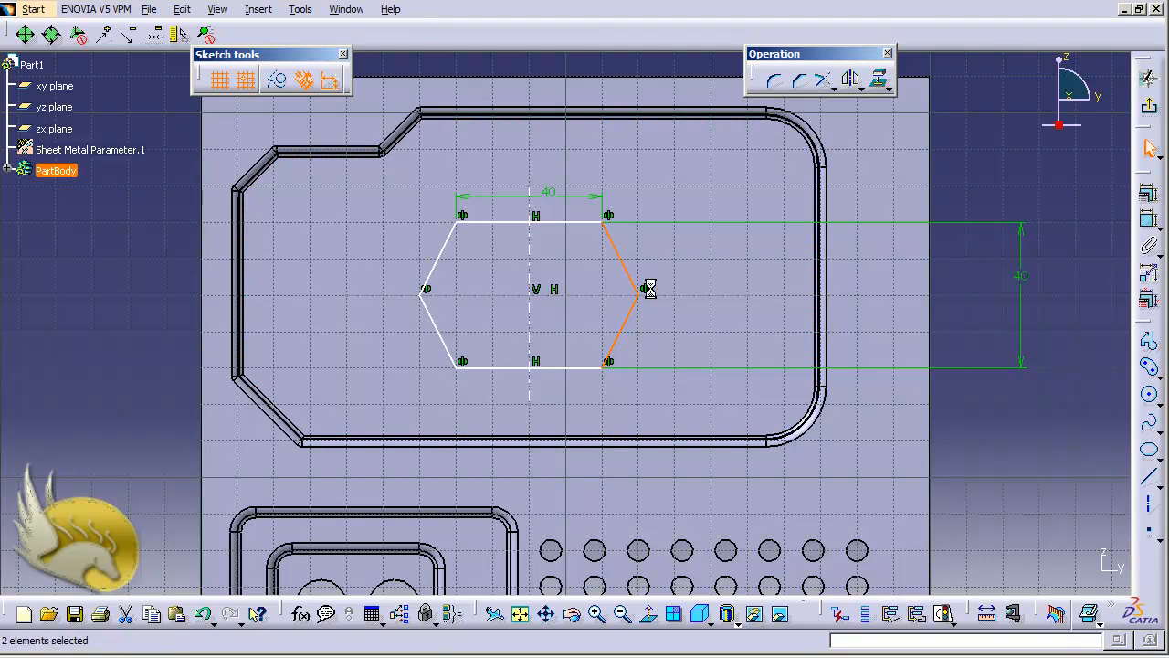
click(1149, 221)
click(995, 301)
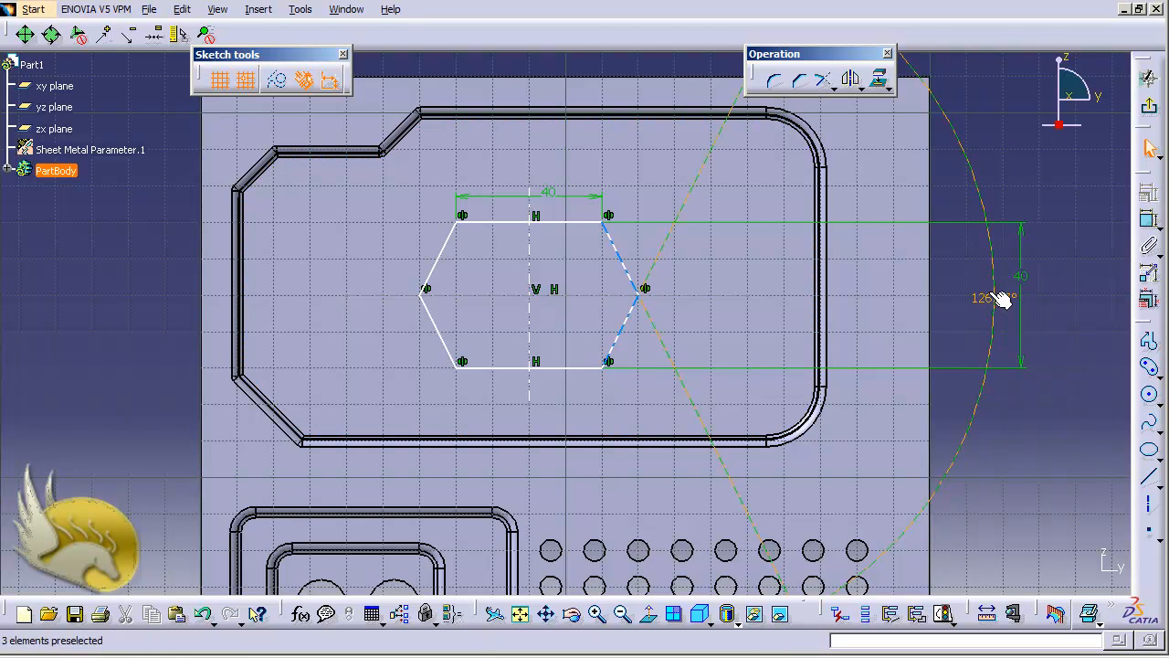
text(80)
key(Return)
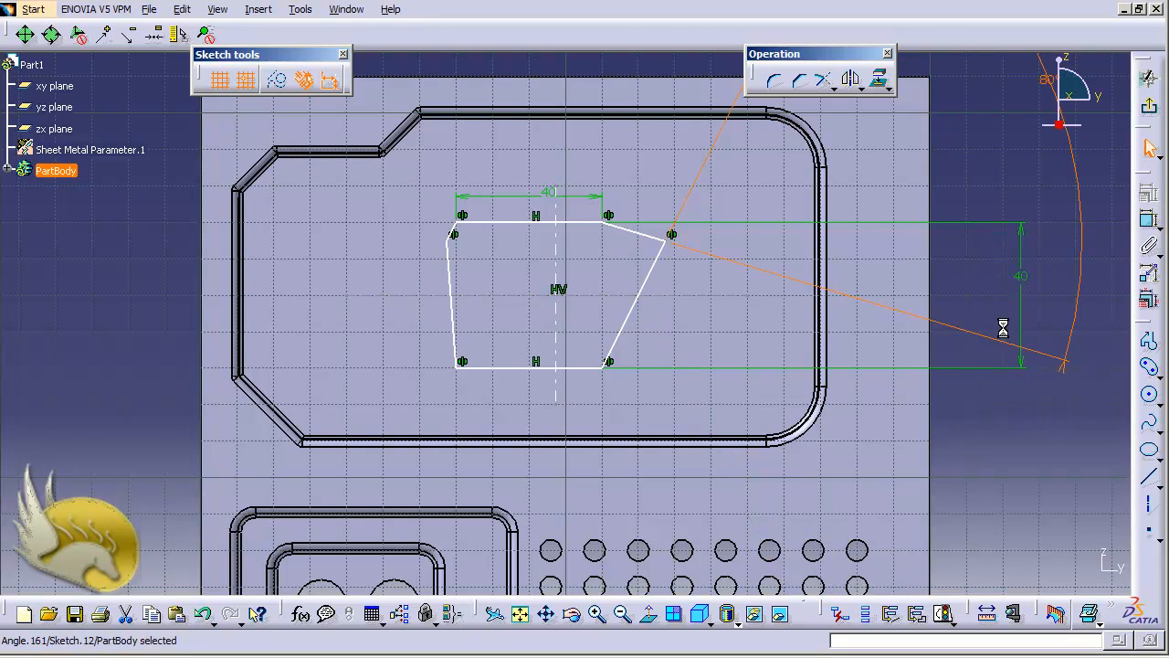
key(ctrl+z)
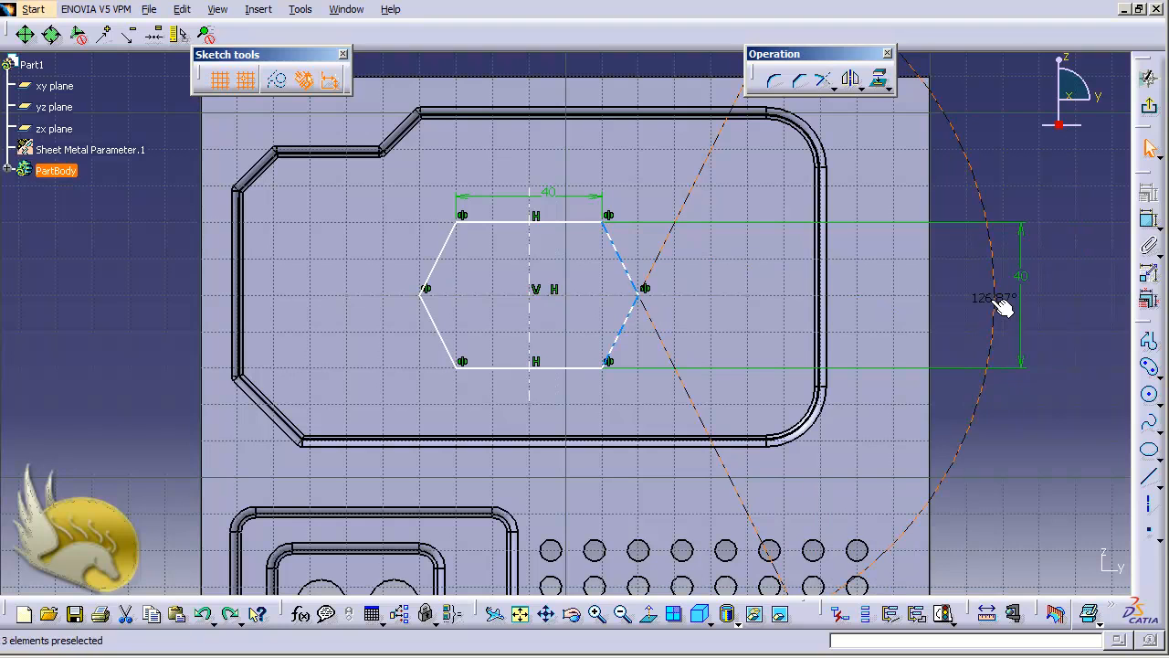
key(Delete)
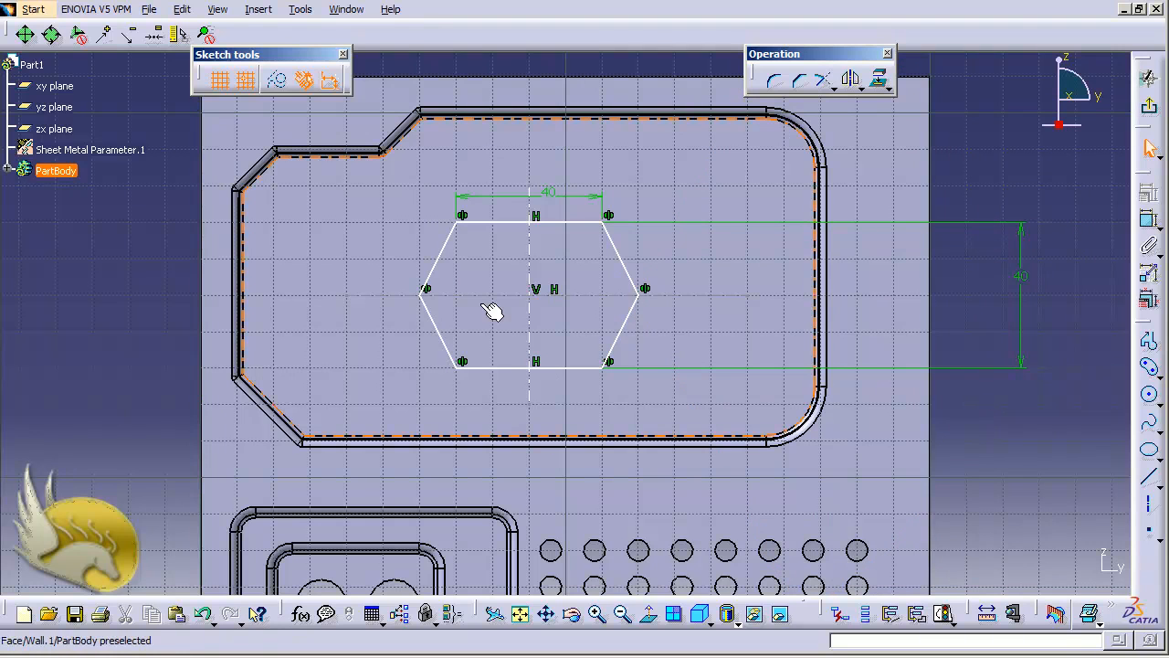
click(585, 295)
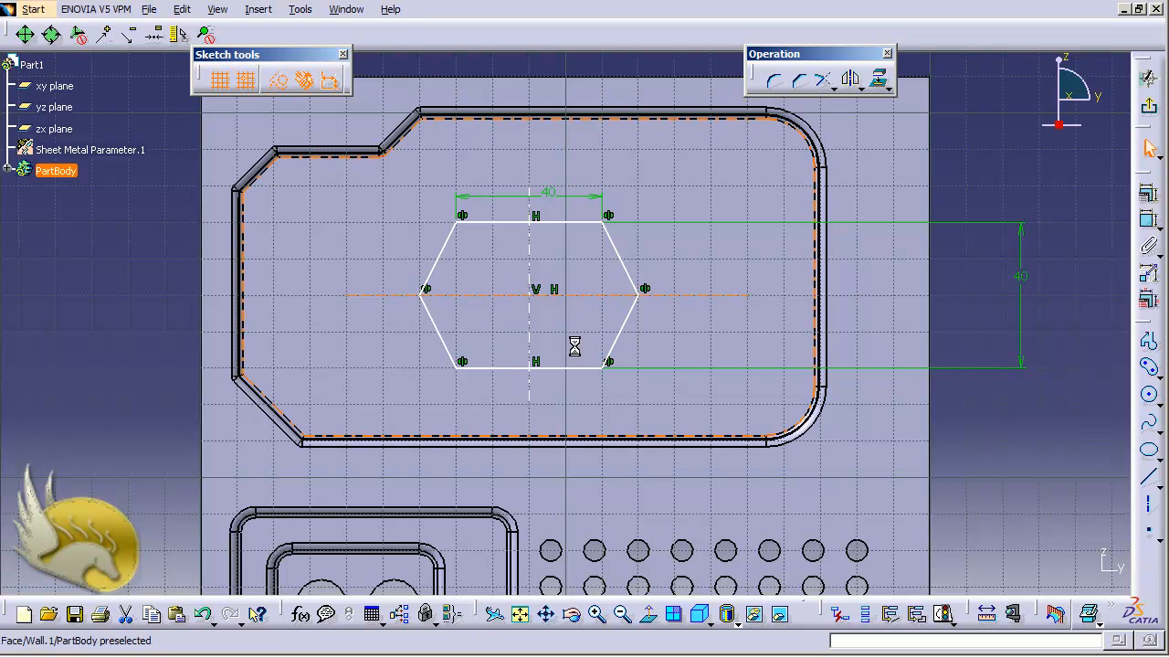
ctrl+click(565, 223)
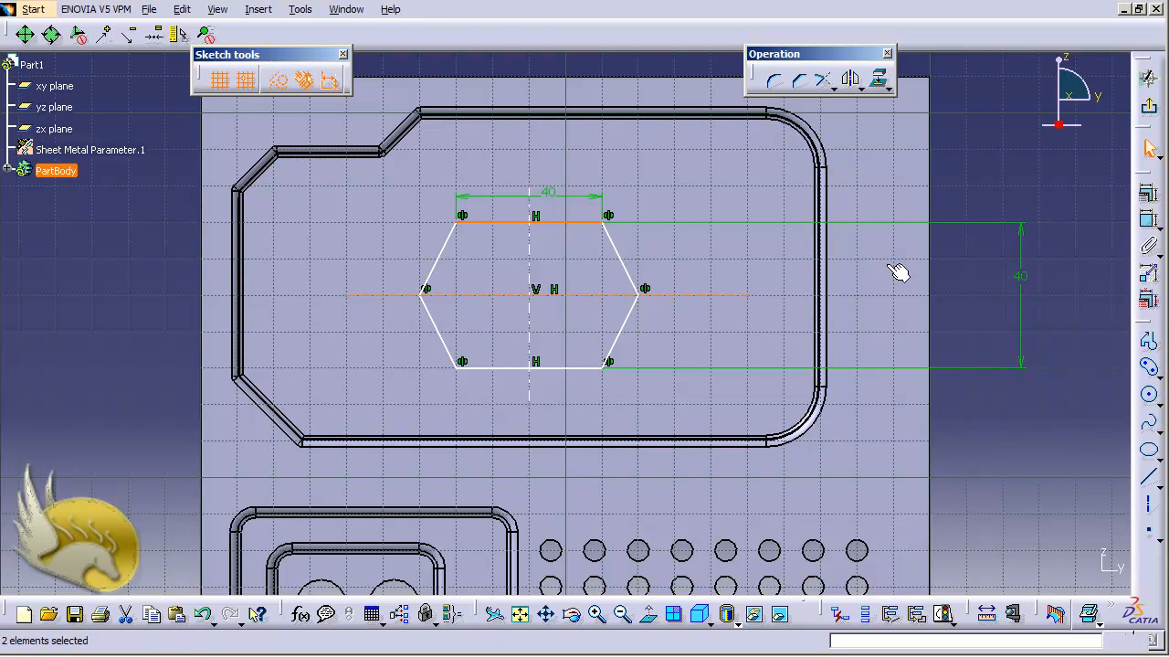
click(1149, 221)
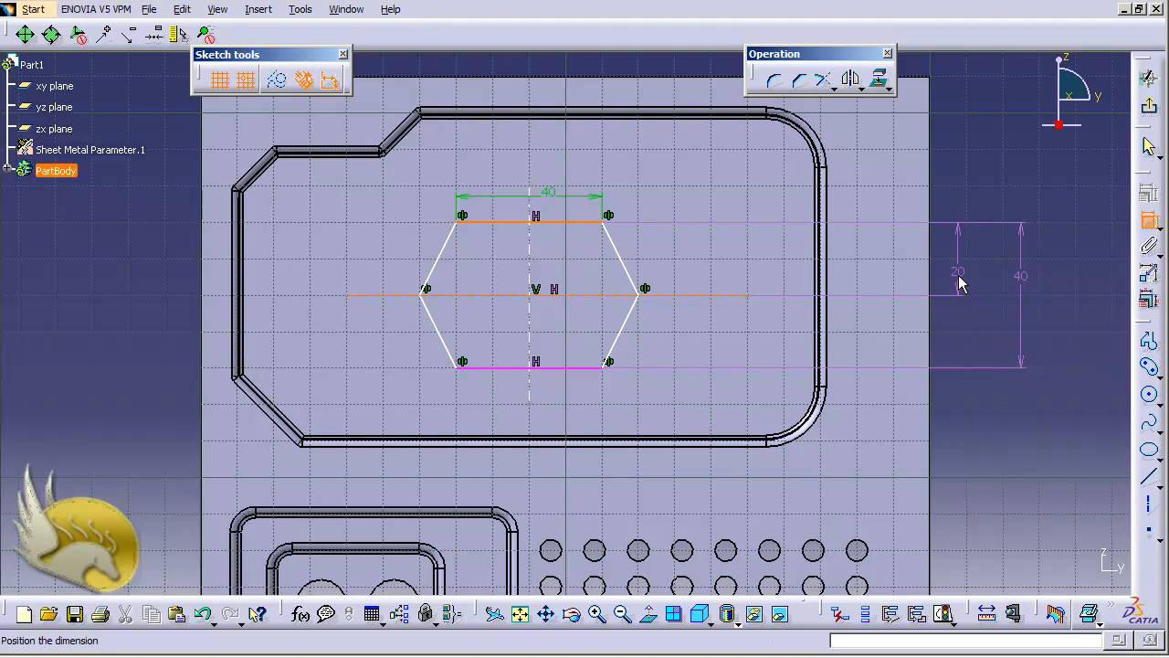
key(Escape)
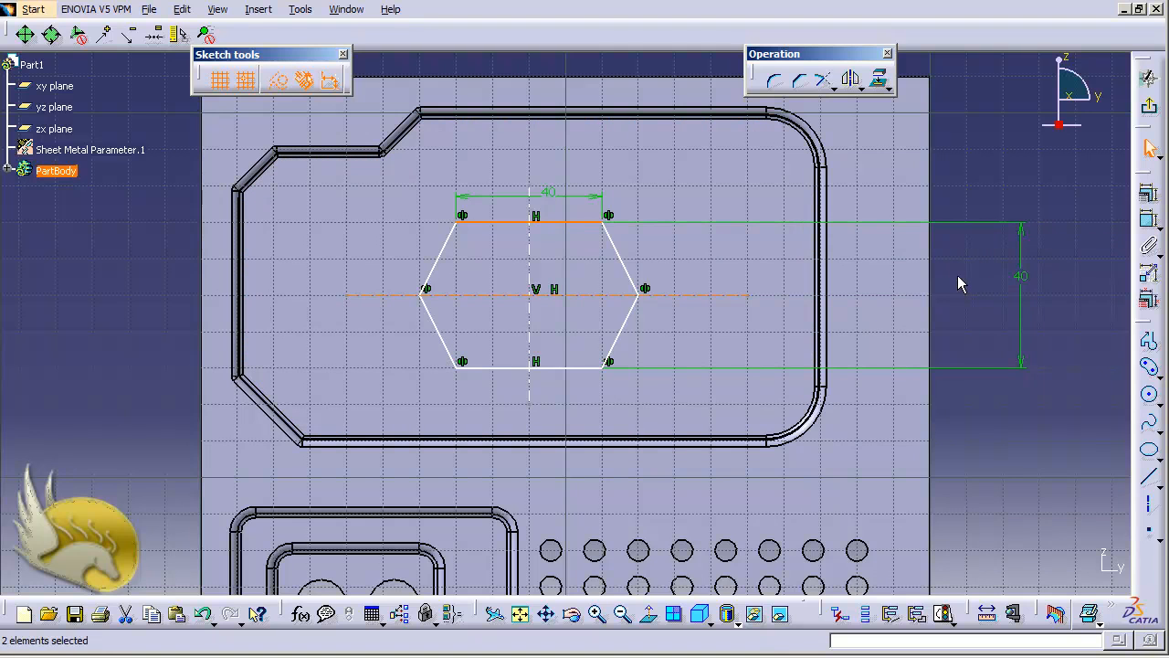
key(Escape)
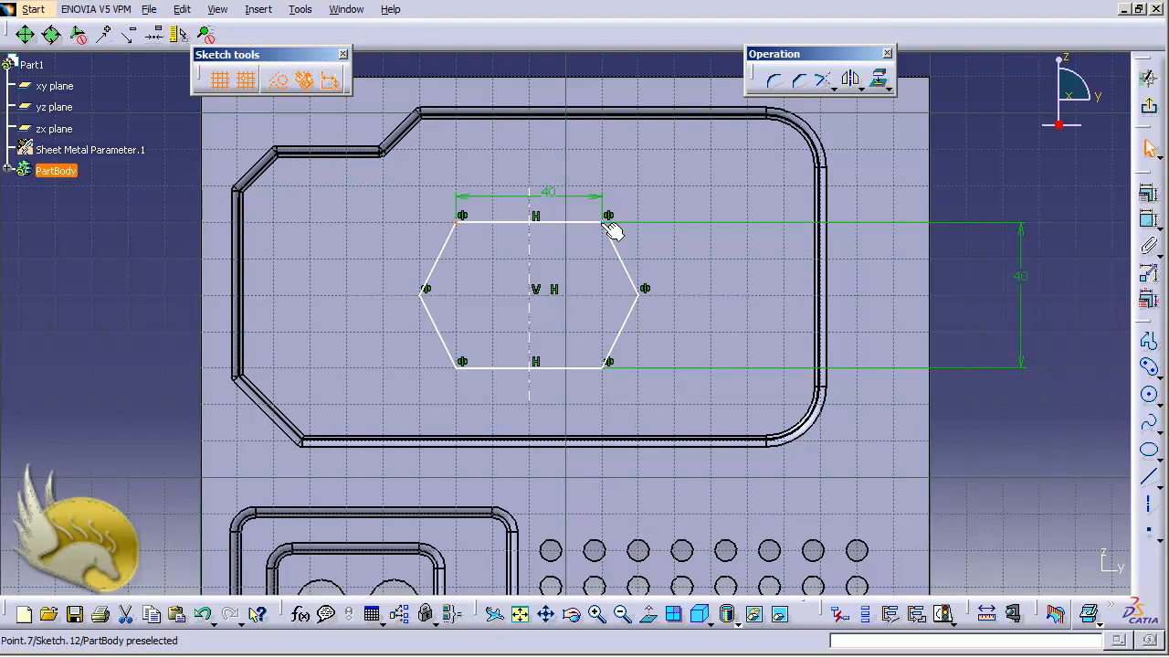
Make the hexagon symmetric about its vertical centre line.
click(530, 250)
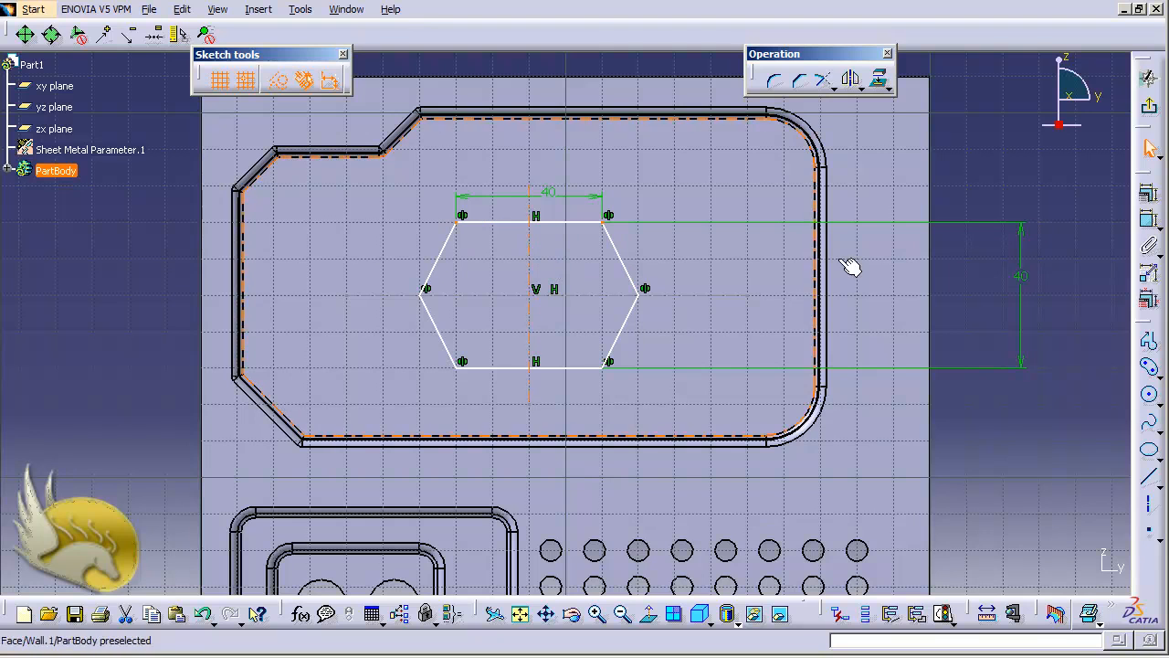
click(1149, 207)
click(934, 337)
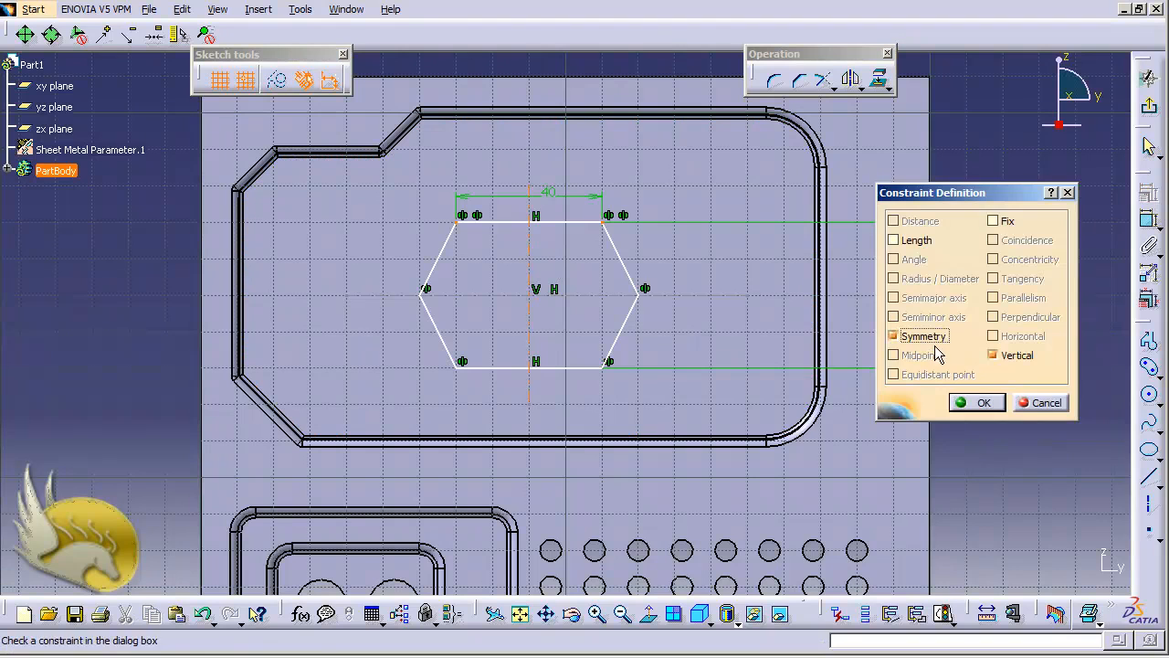
click(973, 402)
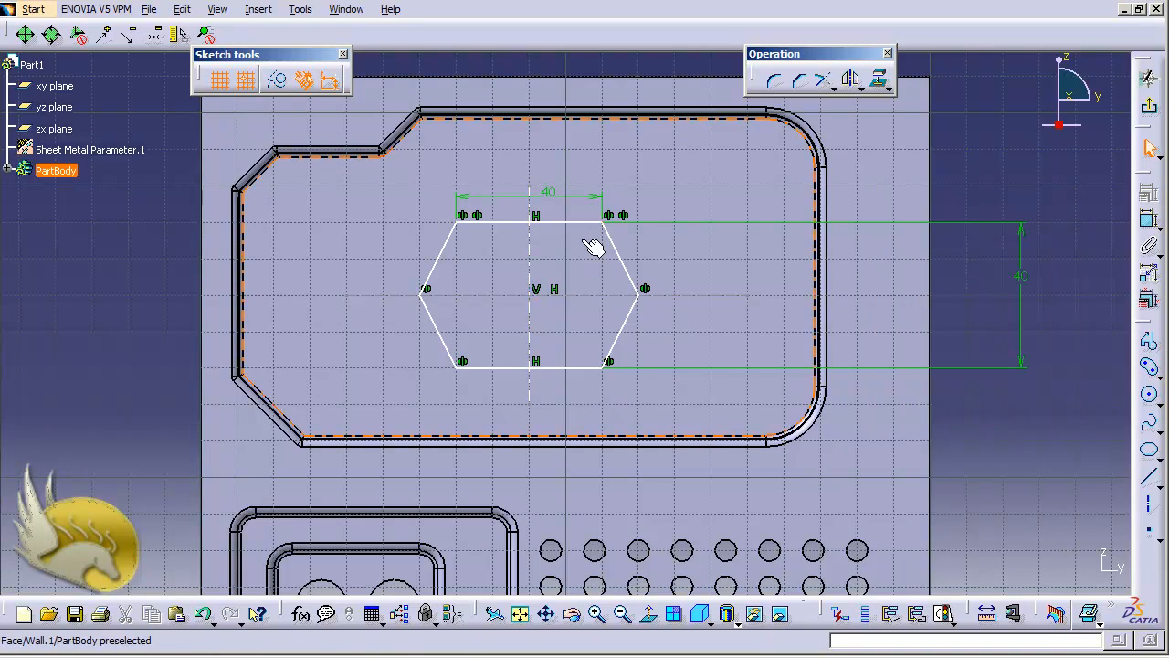
Set an 80° angle between the hexagon's two right edges.
click(639, 324)
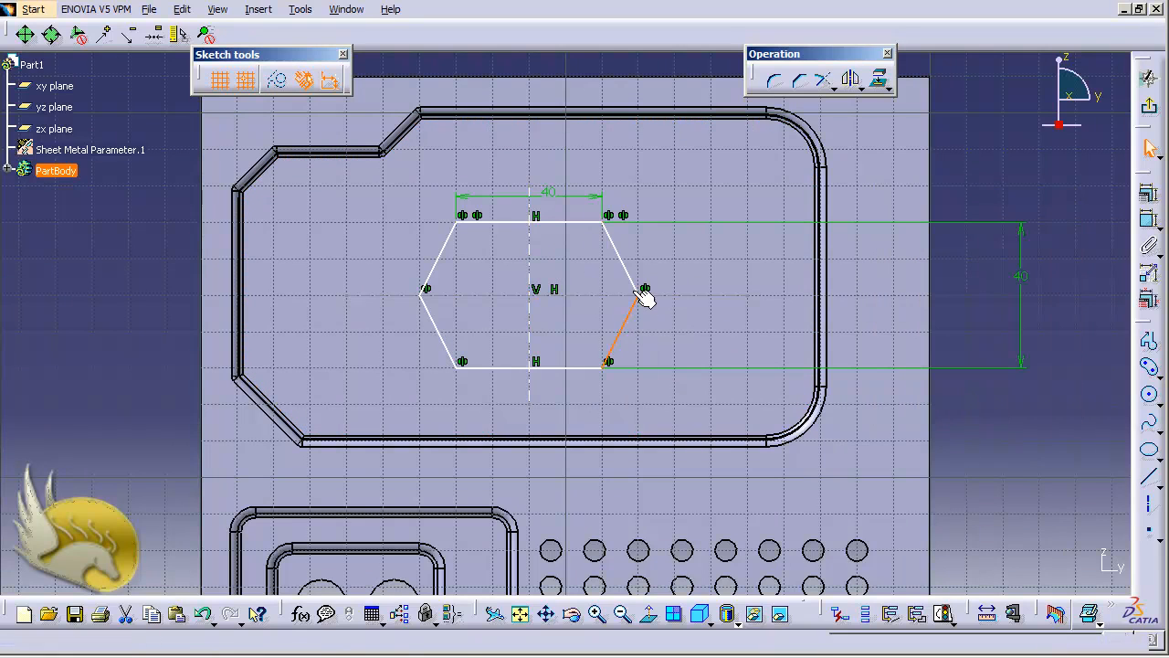
ctrl+click(637, 280)
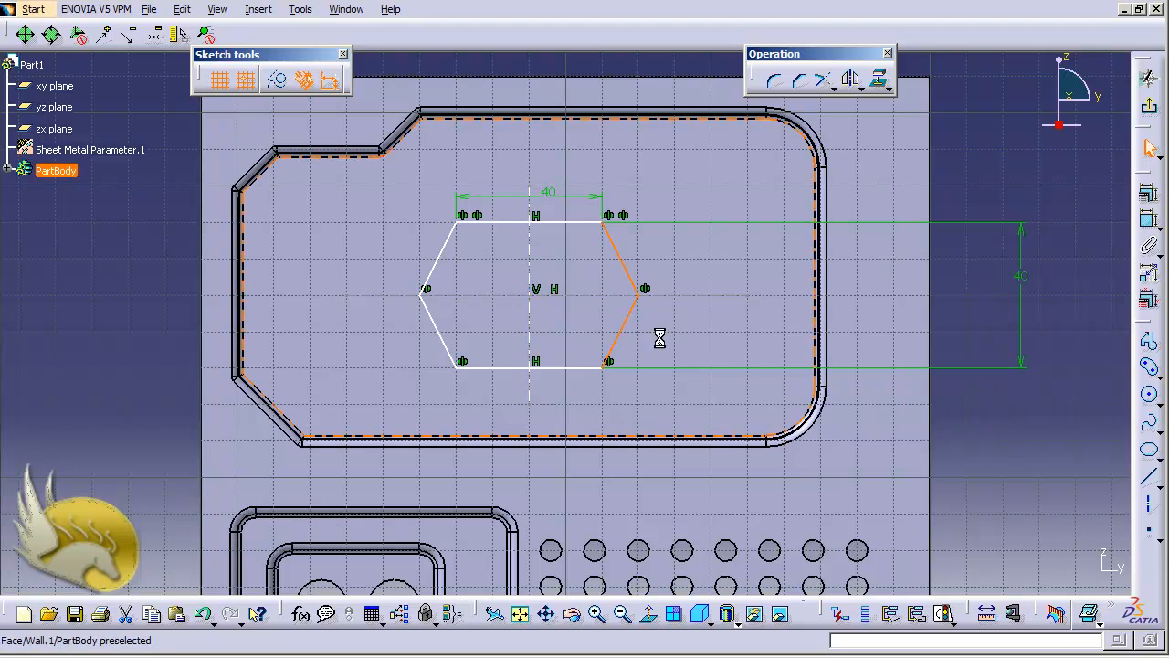
click(1147, 225)
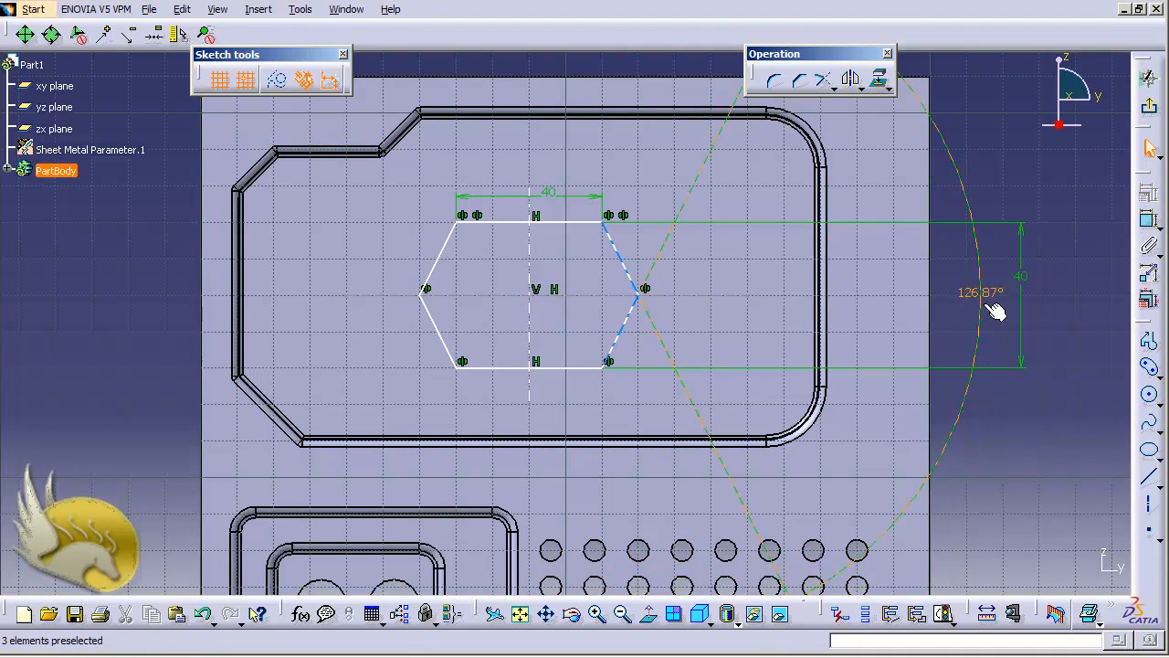
double_click(988, 309)
text(60)
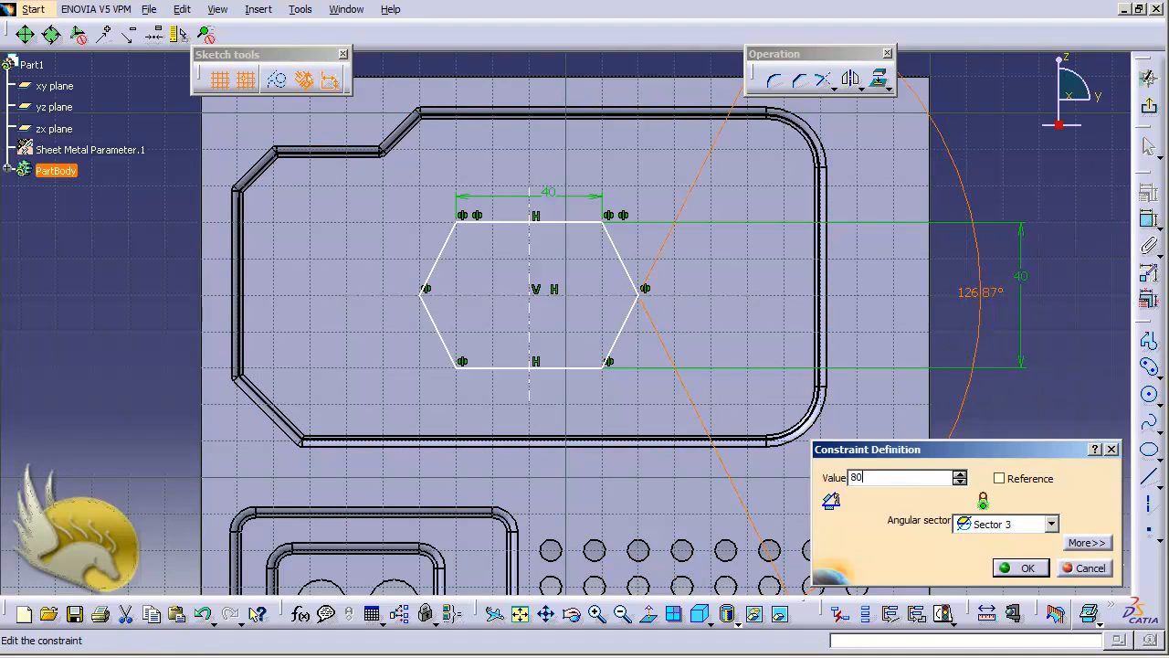
key(Return)
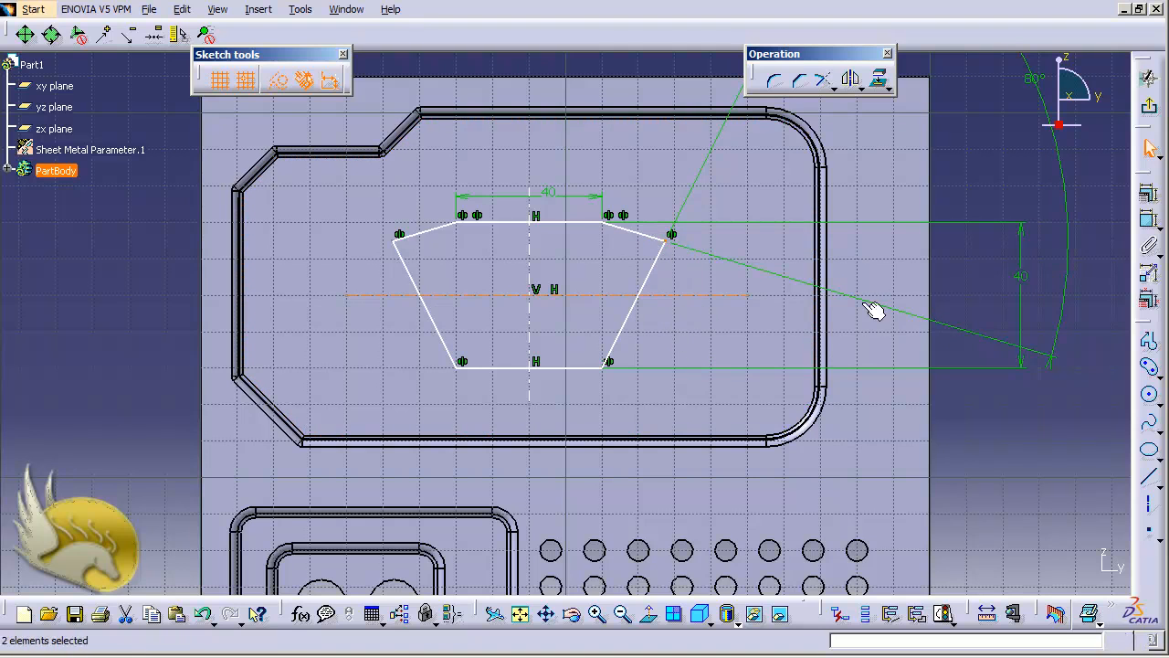
Make the right vertex coincide with the horizontal axis.
click(1148, 194)
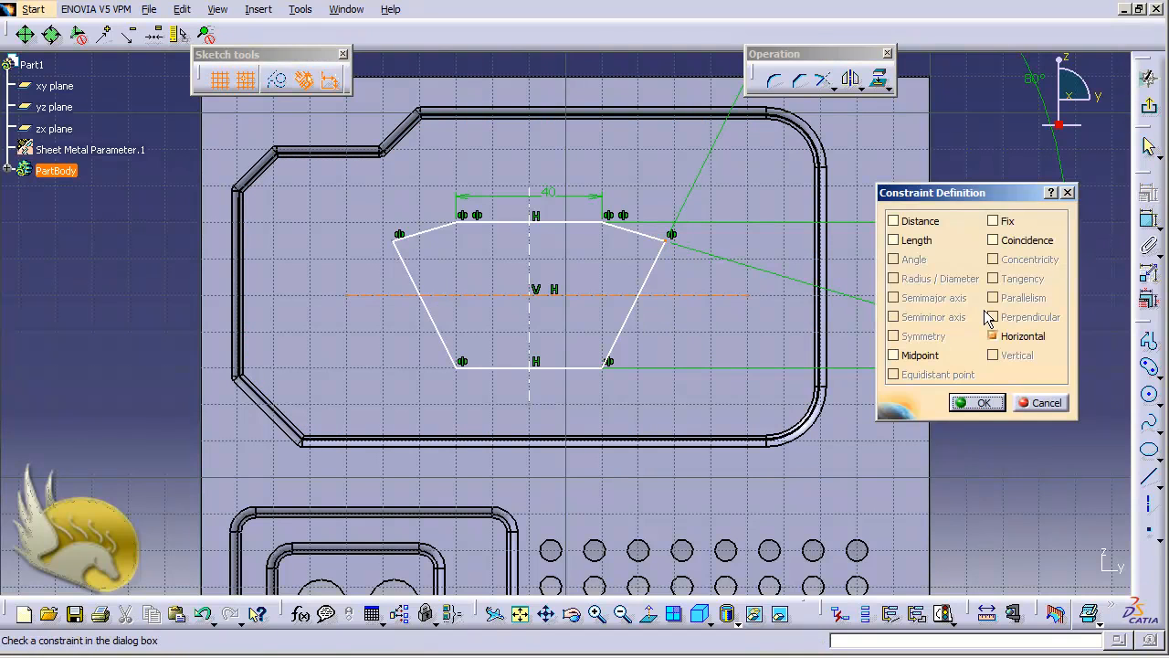
click(996, 240)
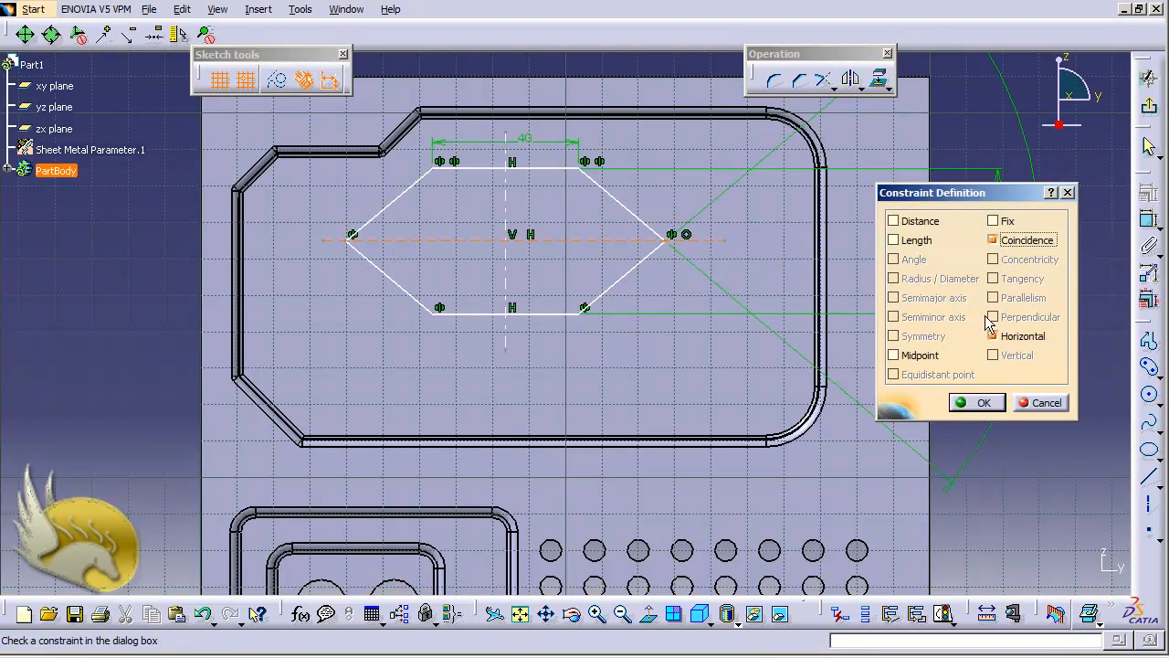
click(976, 403)
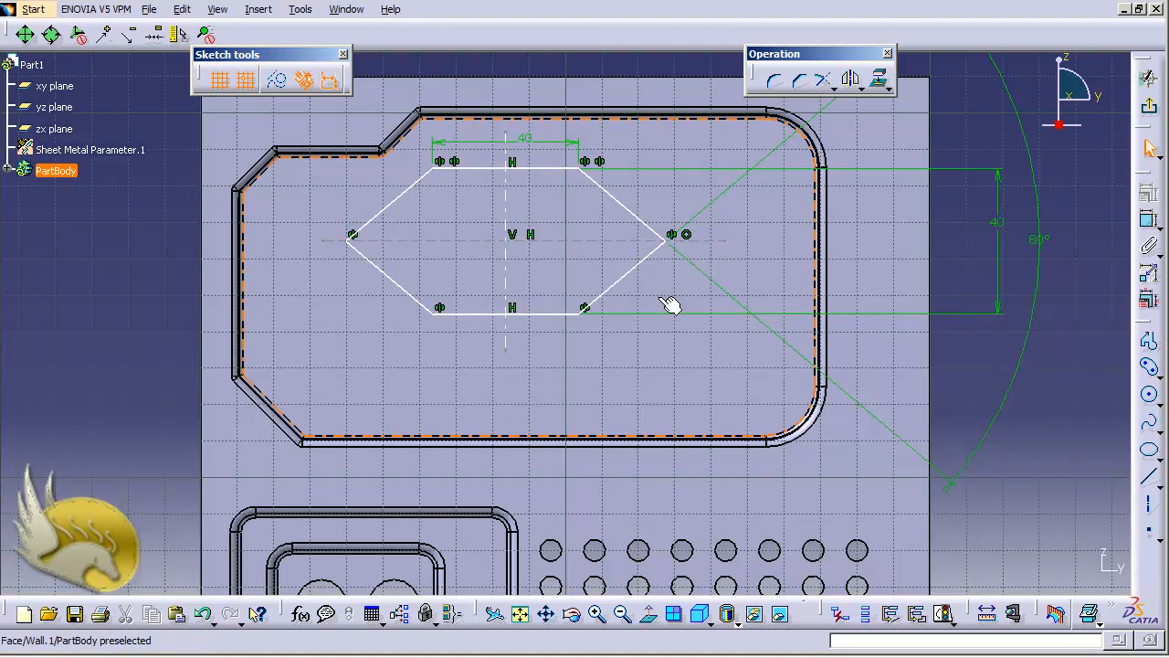
Dimension the angle between the upper-left and lower-left hexagon lines at 80°.
click(393, 275)
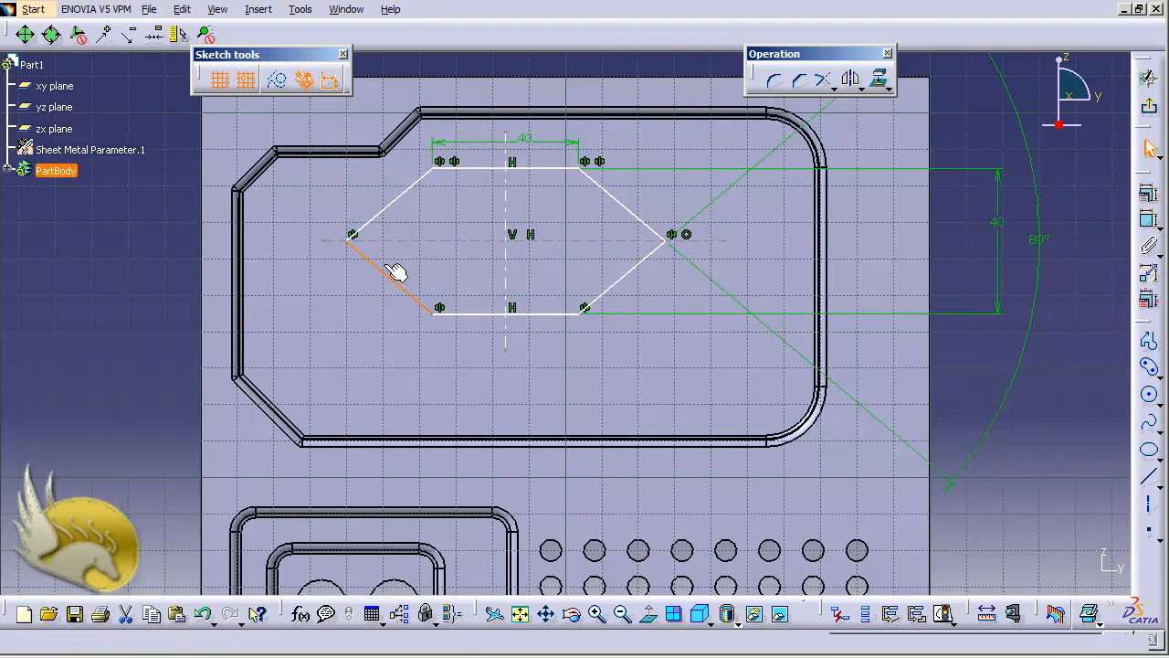
ctrl+click(398, 214)
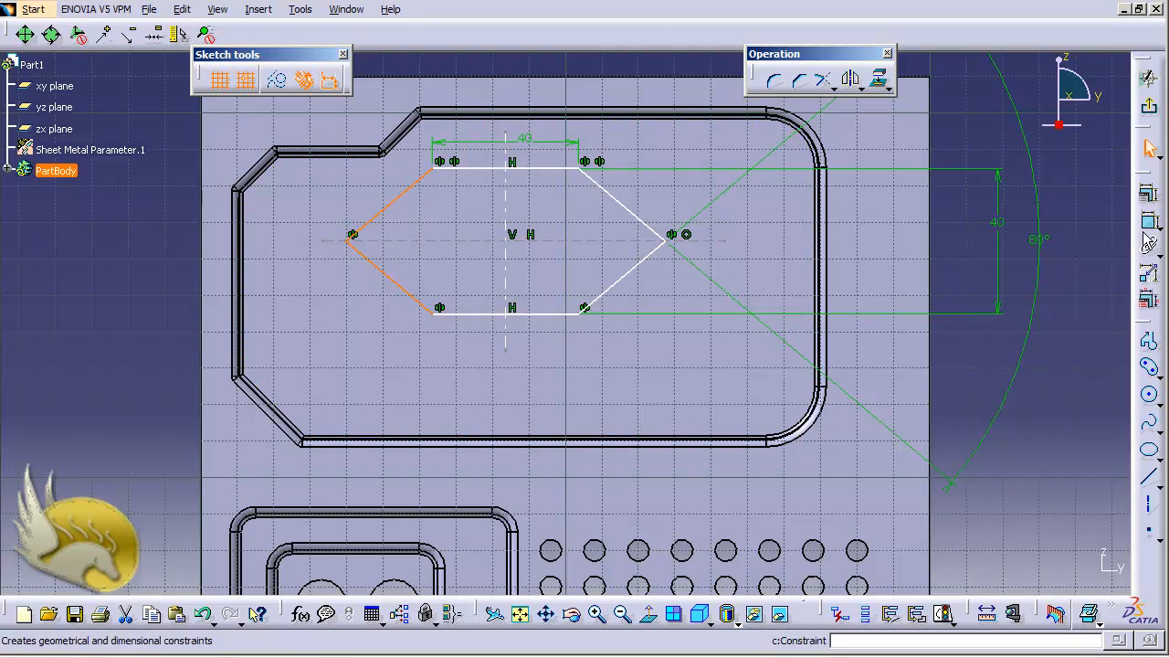
click(1148, 217)
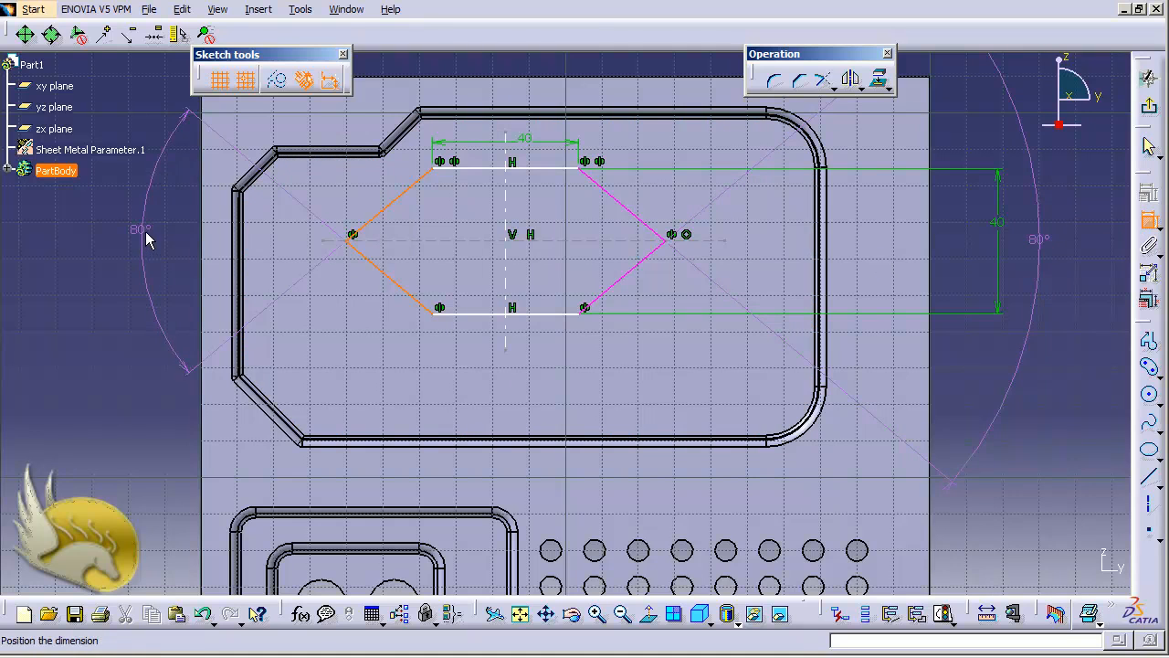
click(148, 239)
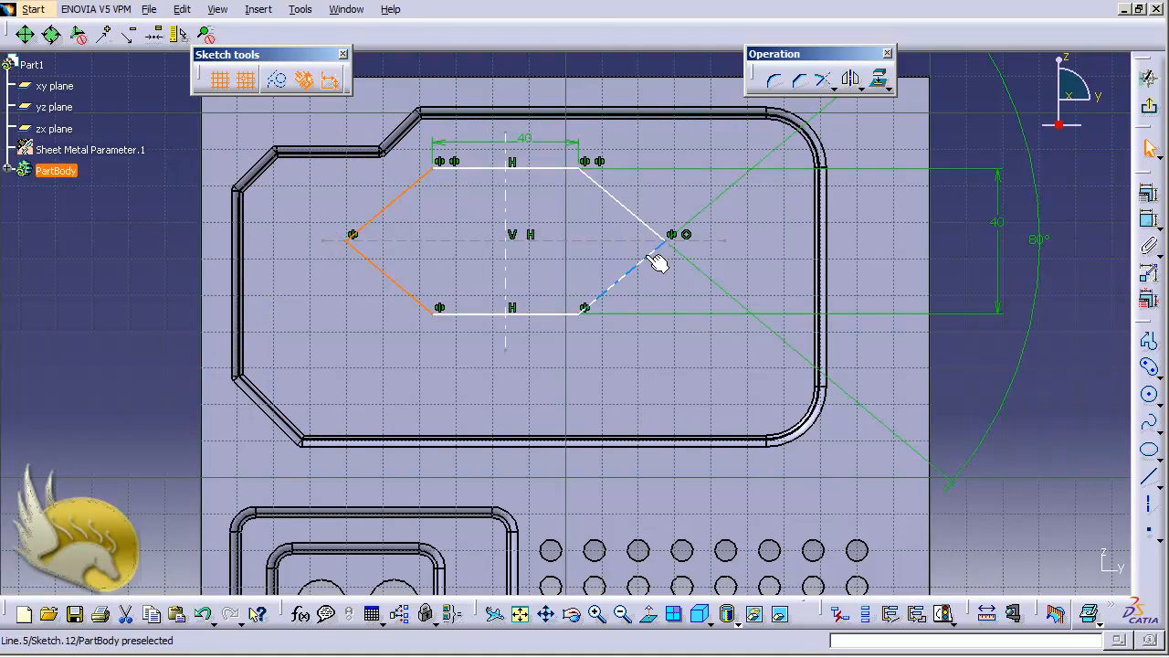
Round the hexagon's left vertex with a 7 mm corner radius.
click(778, 84)
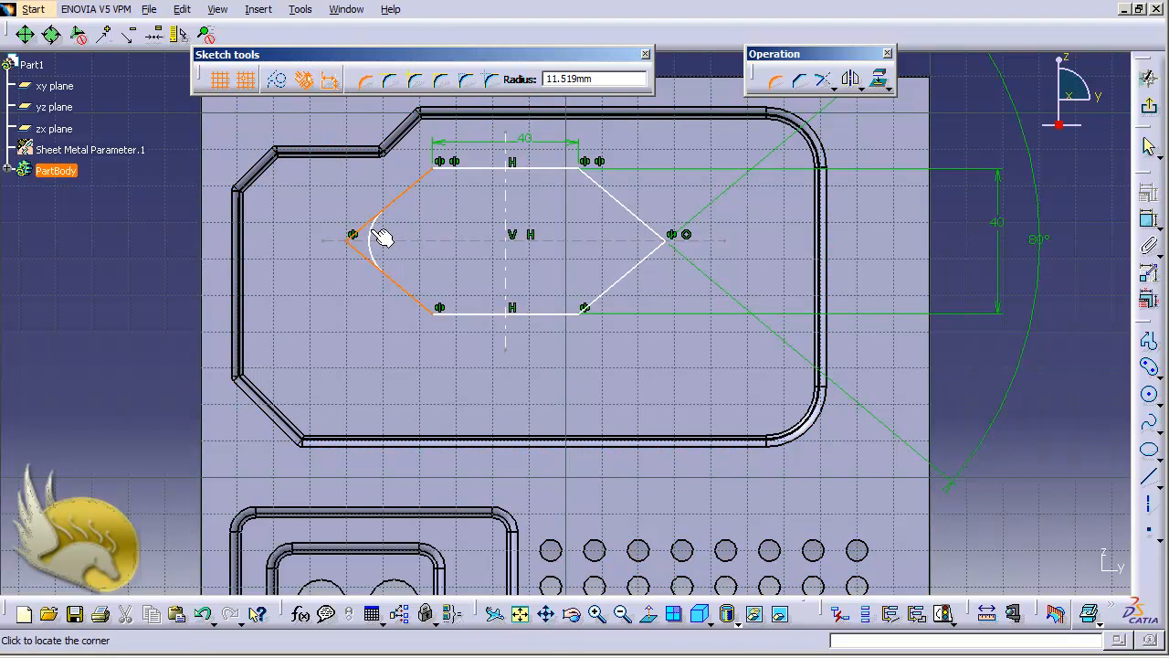
click(381, 237)
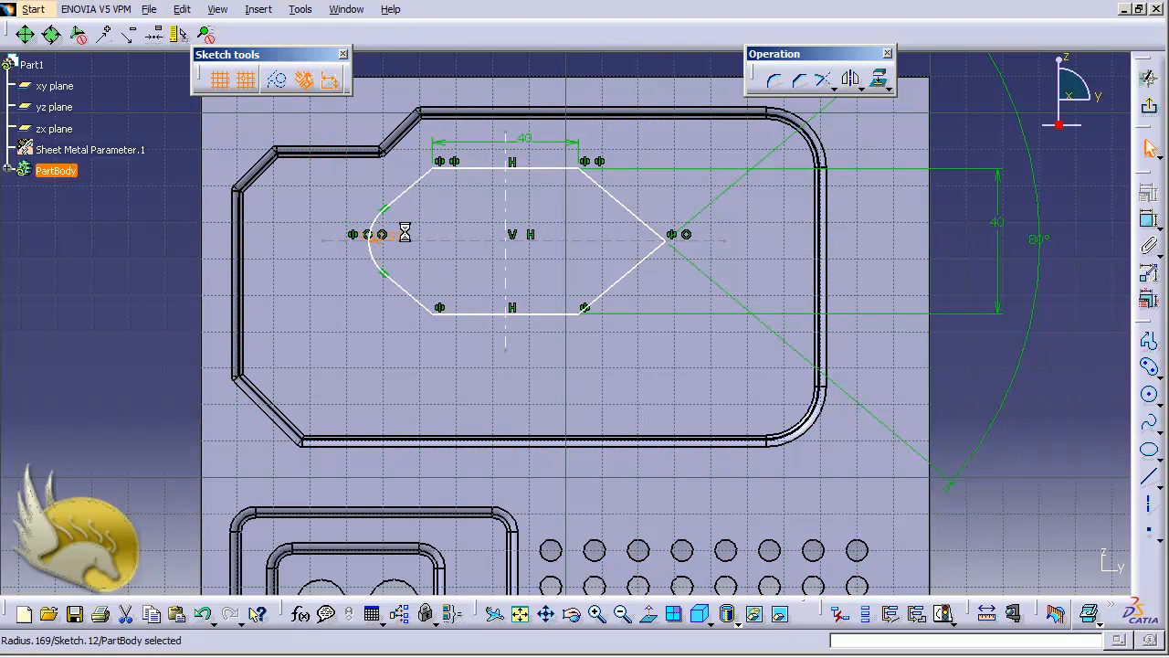
double_click(405, 233)
text(7)
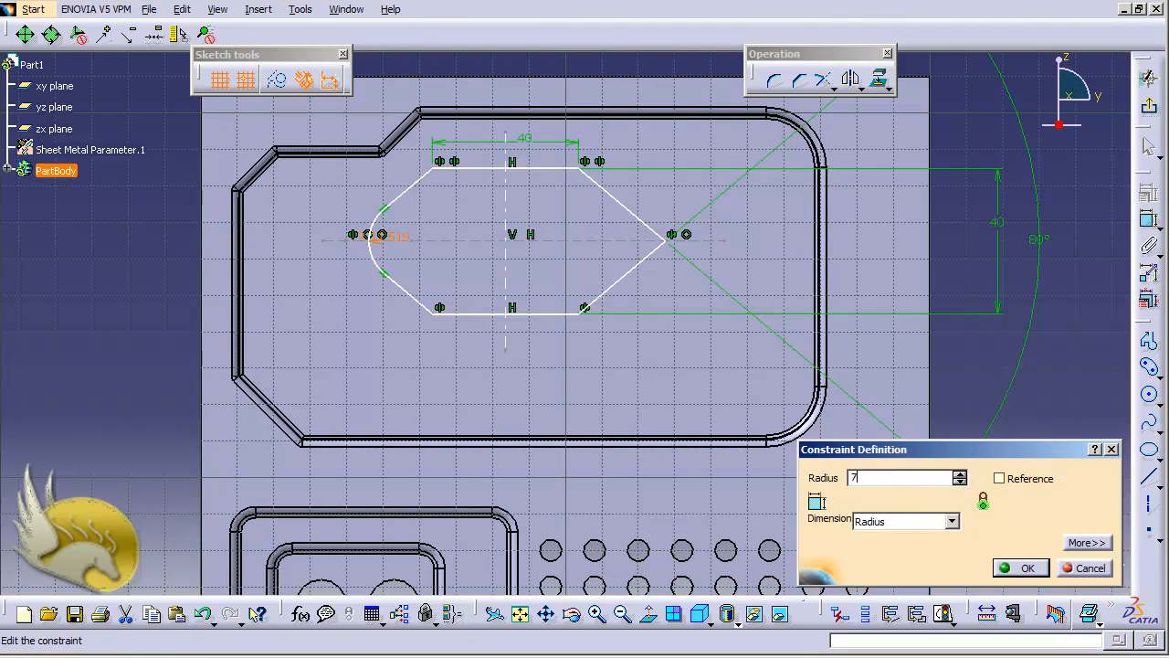
key(Return)
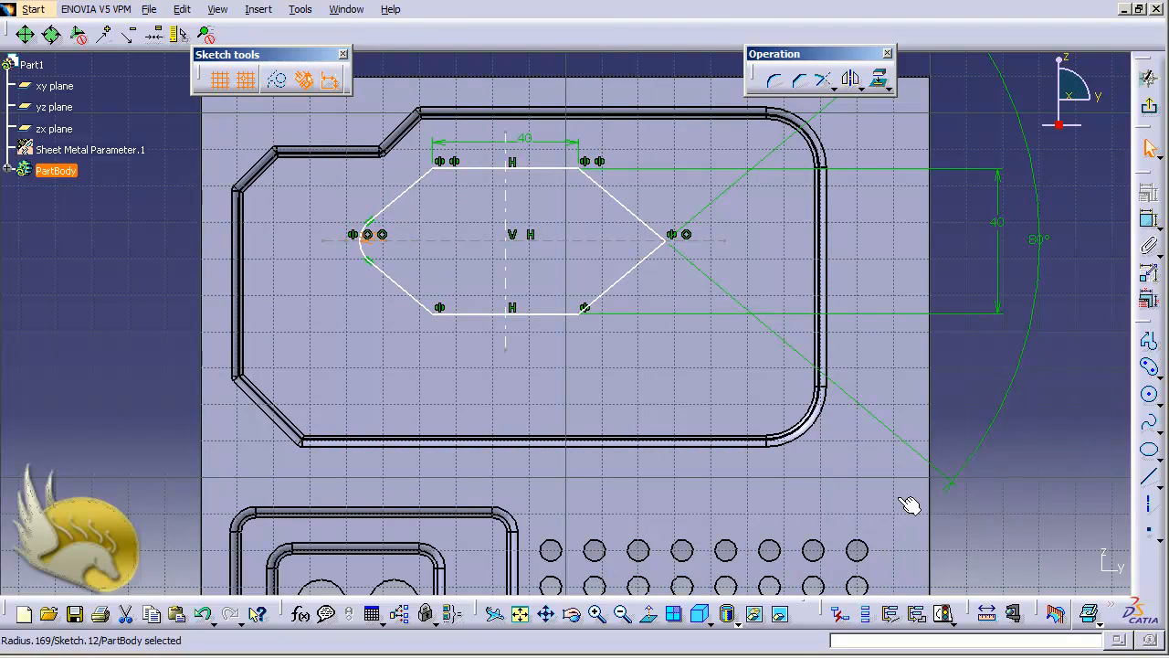
Round the right vertex between the right lines with a 5 mm radius.
click(639, 262)
ctrl+click(650, 225)
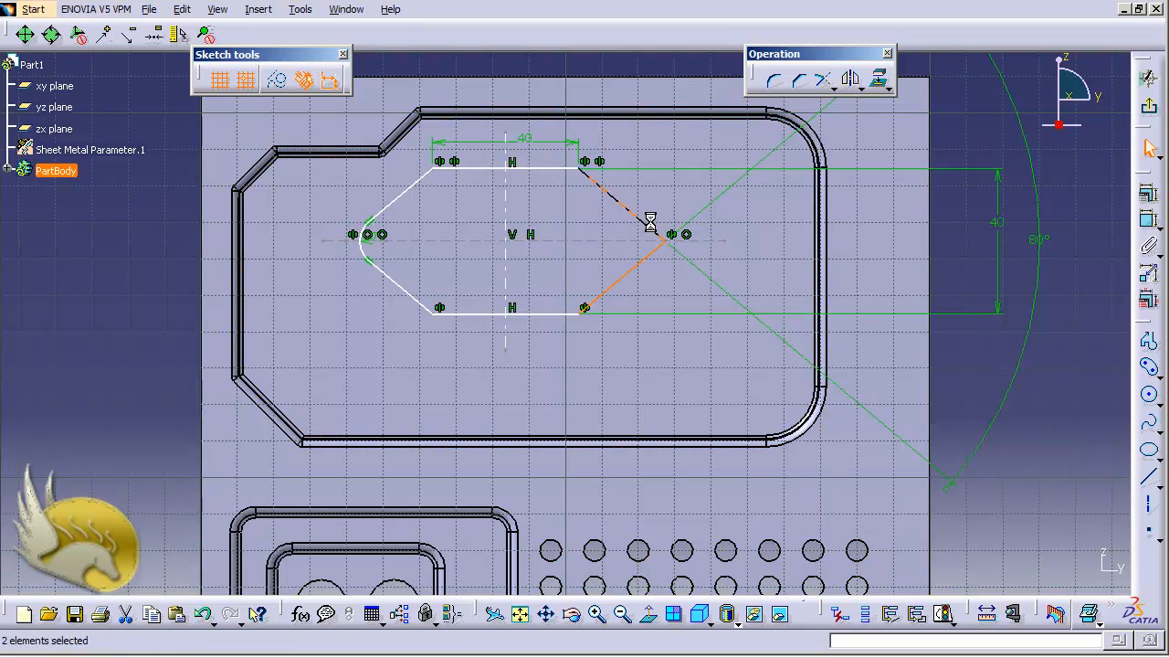
click(775, 81)
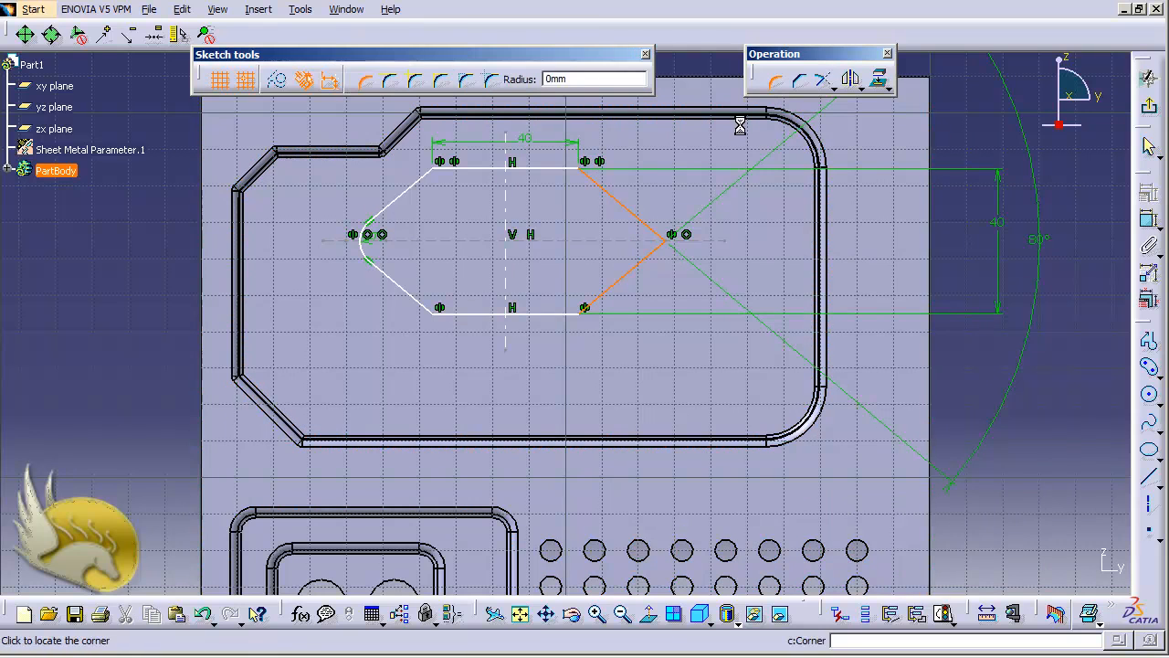
click(647, 248)
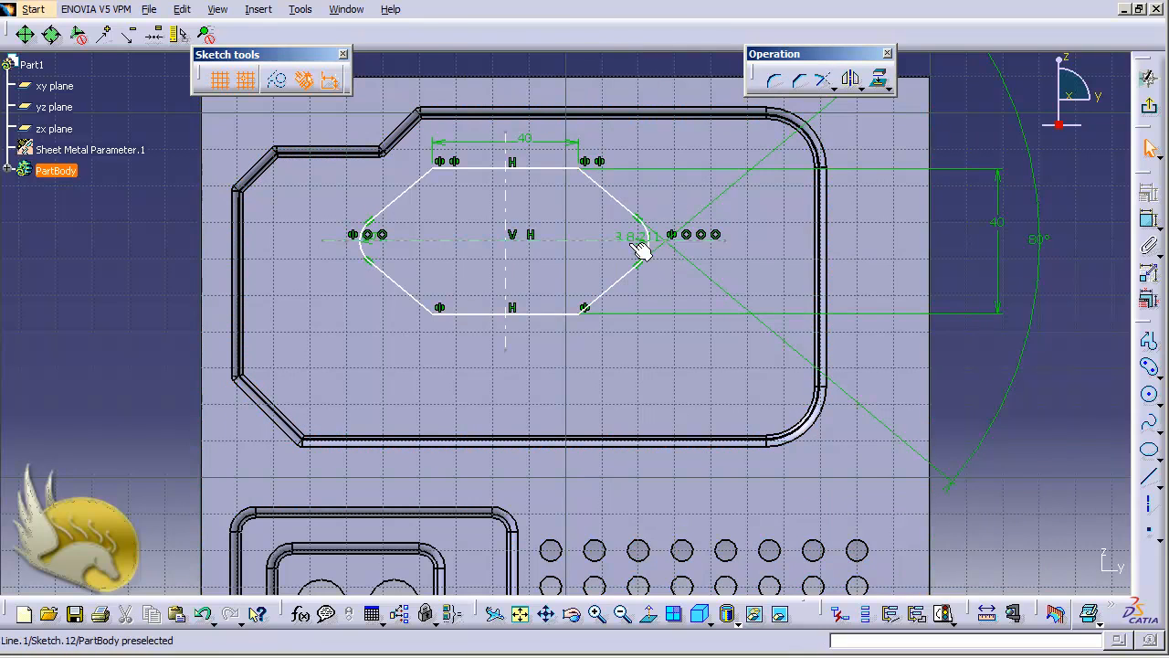
double_click(632, 237)
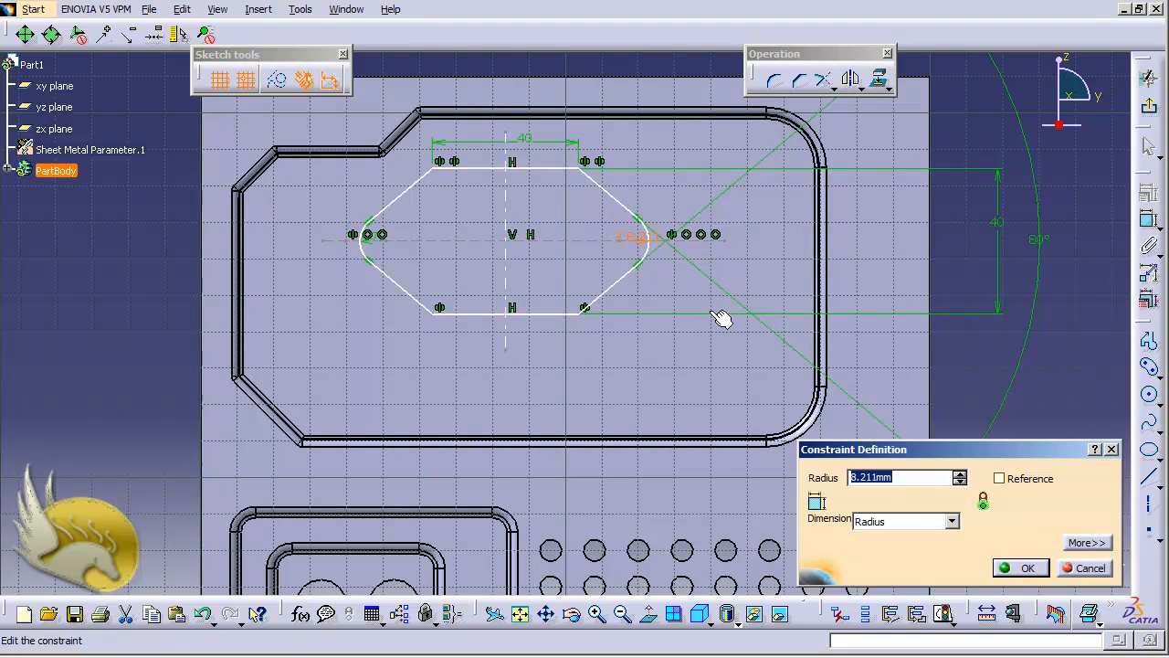
text(5)
key(Return)
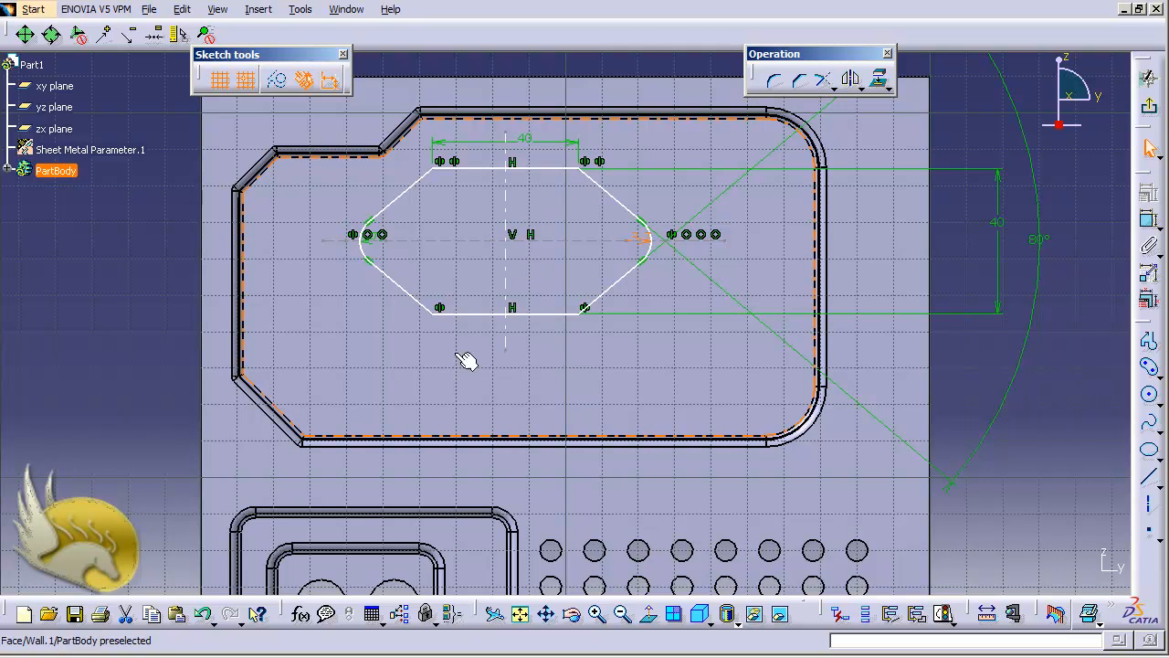
Dimension the gap between the slot's top and bottom lines and change it from 40 to 22.
click(548, 313)
ctrl+click(554, 170)
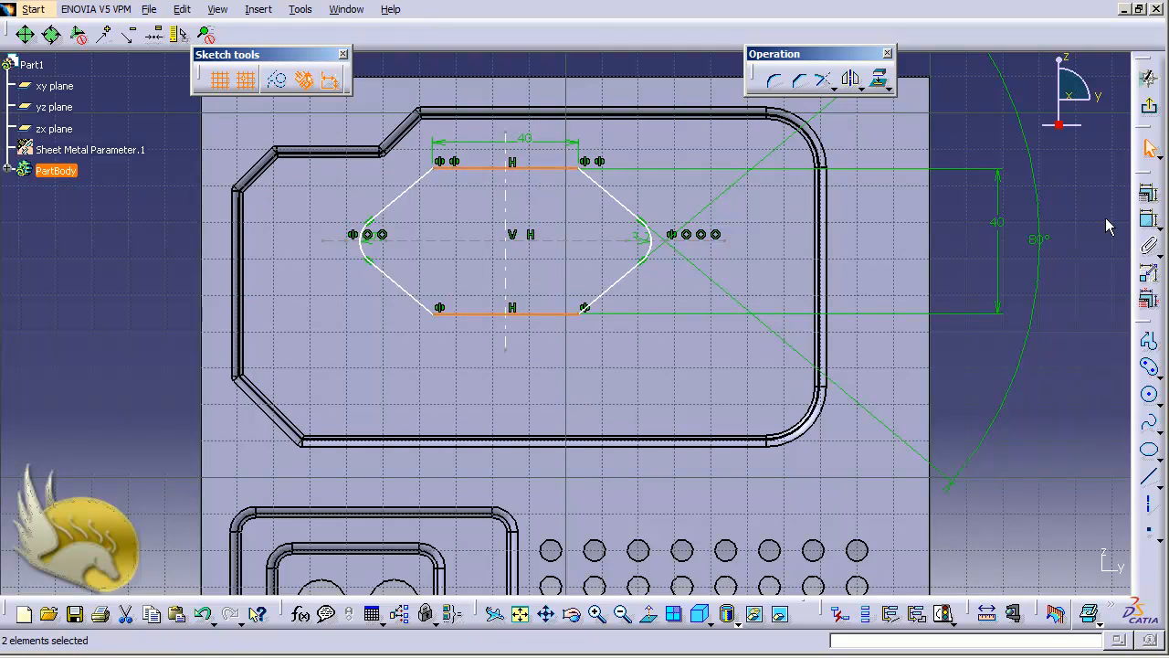
click(1149, 220)
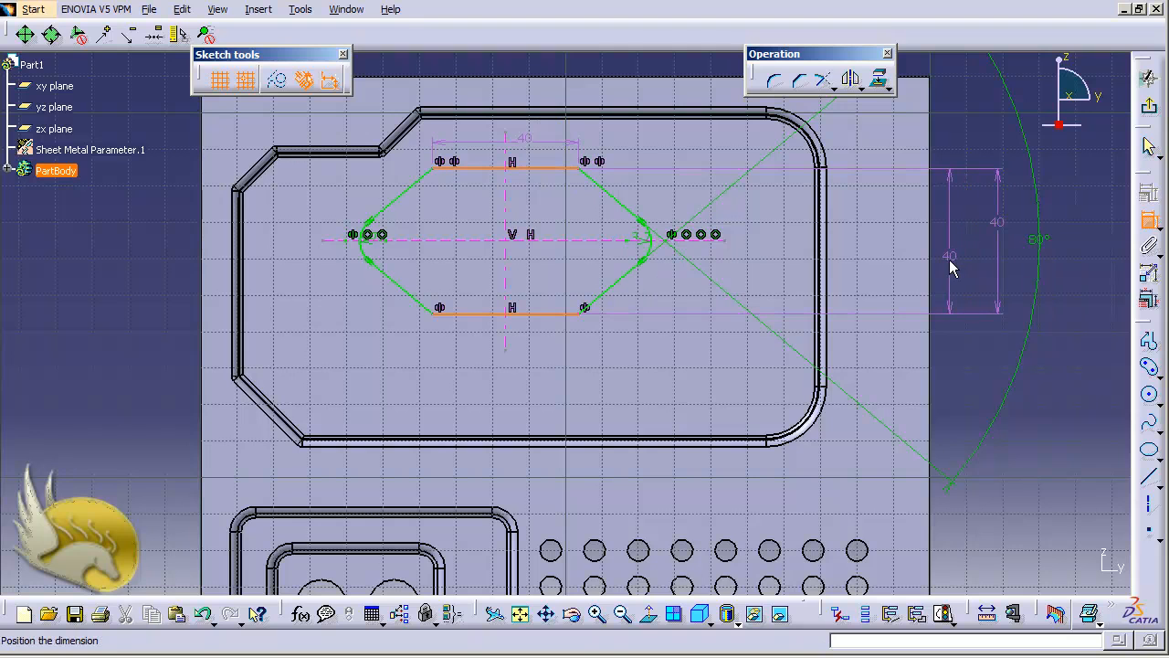
click(947, 266)
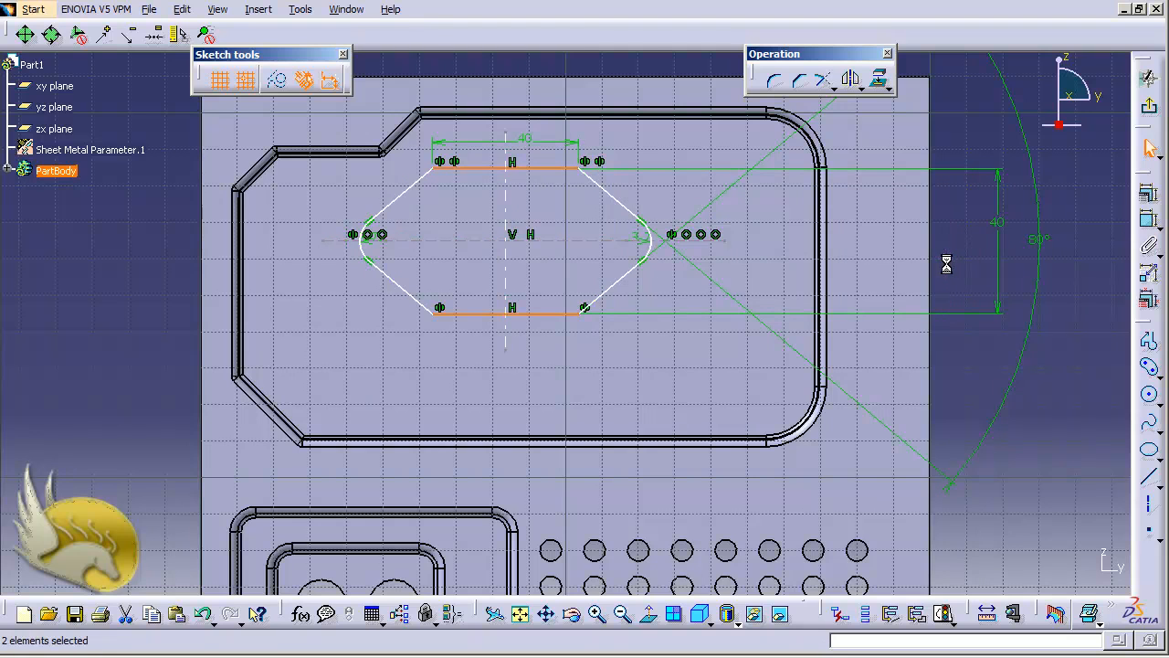
double_click(999, 225)
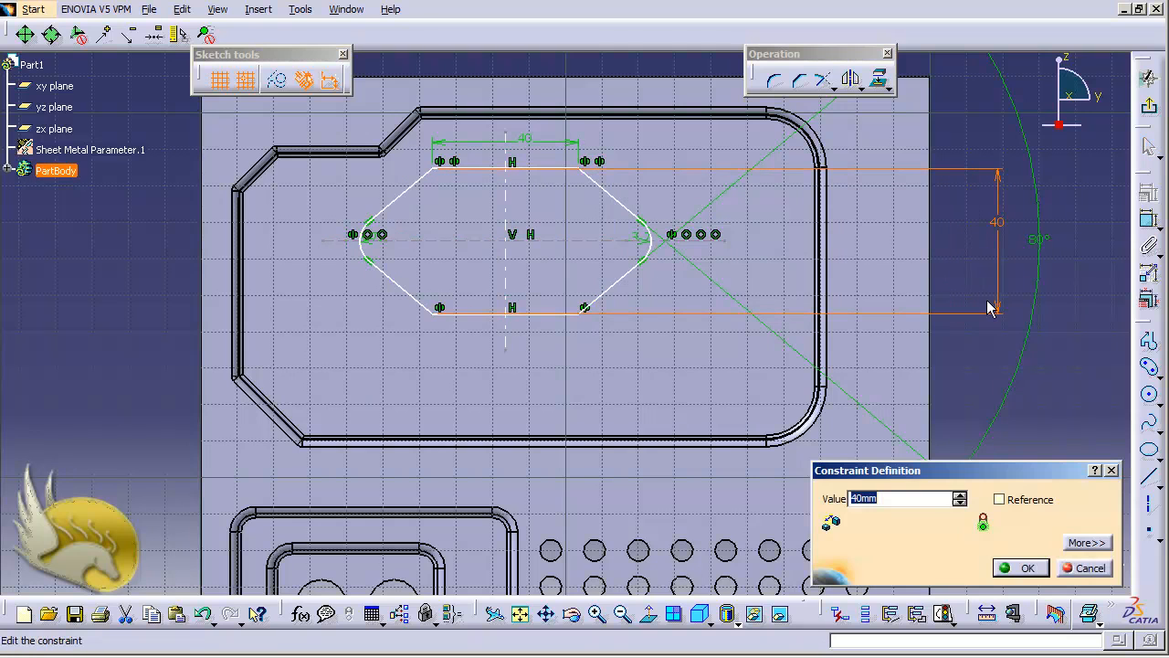
text(22)
key(Return)
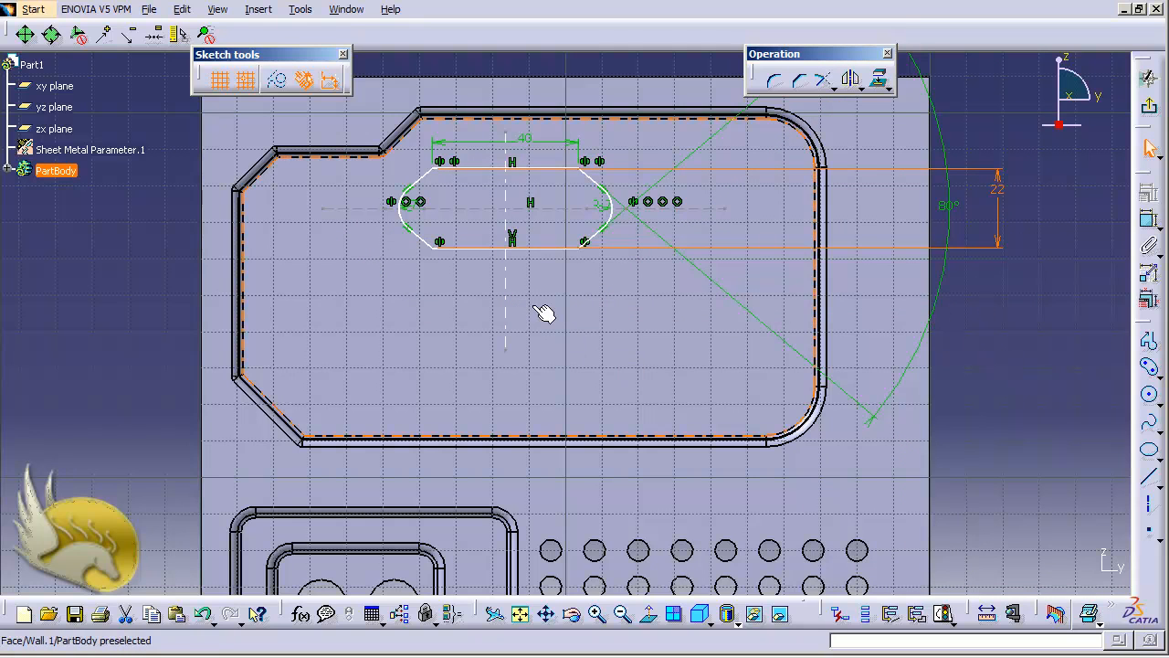
Zoom out to show the slot and panel, selecting the slot's vertical axis and the sketch V axis.
double_click(504, 275)
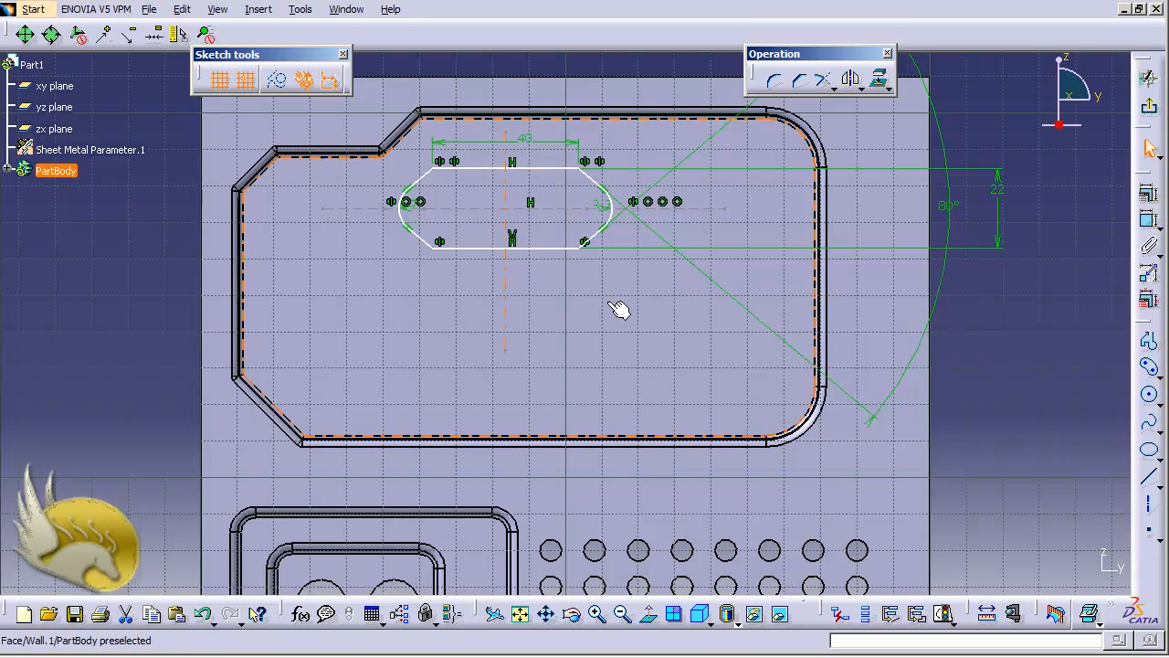
key(ctrl+Page_Down)
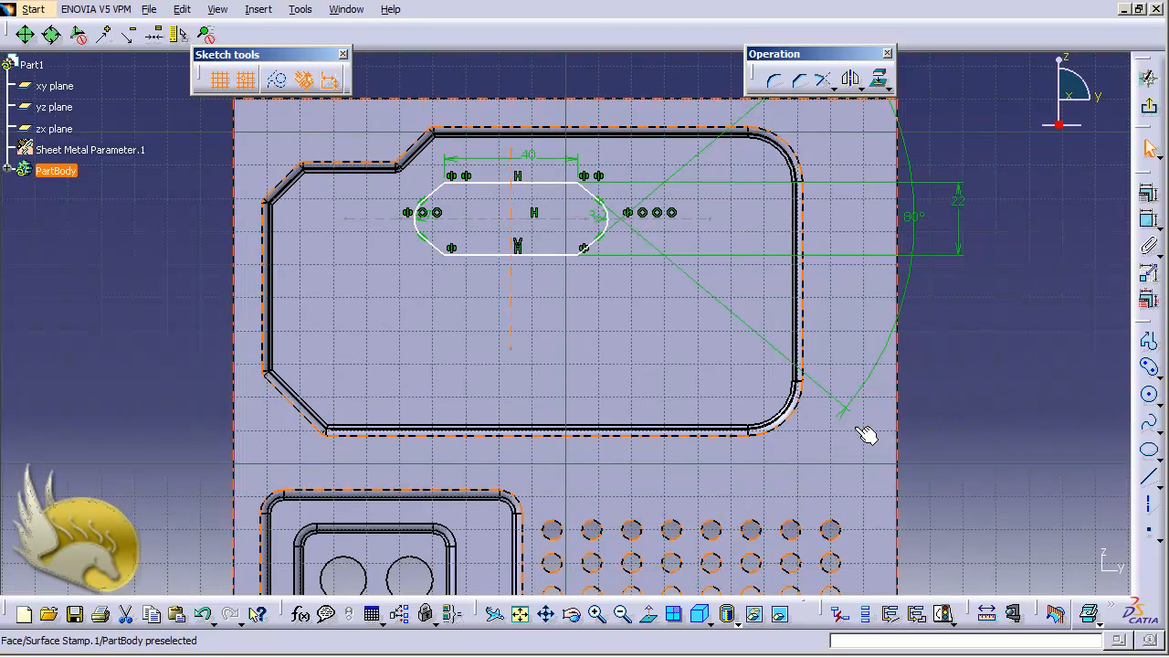
key(ctrl+Down)
key(ctrl+Up)
key(ctrl+Up)
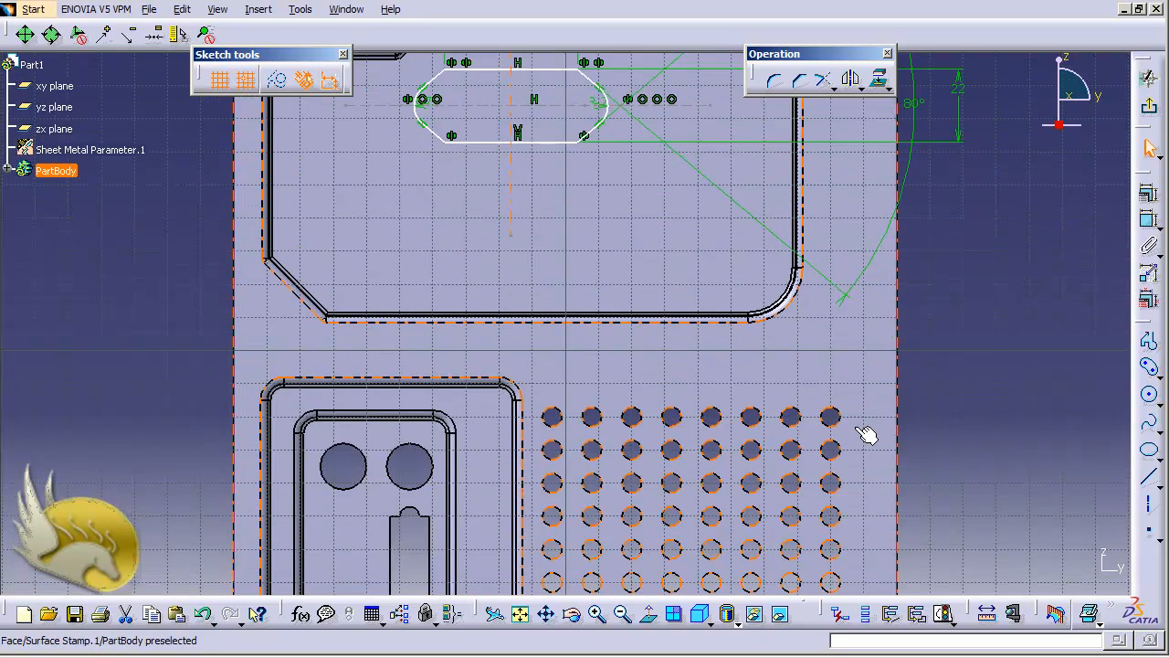
key(ctrl+Page_Down)
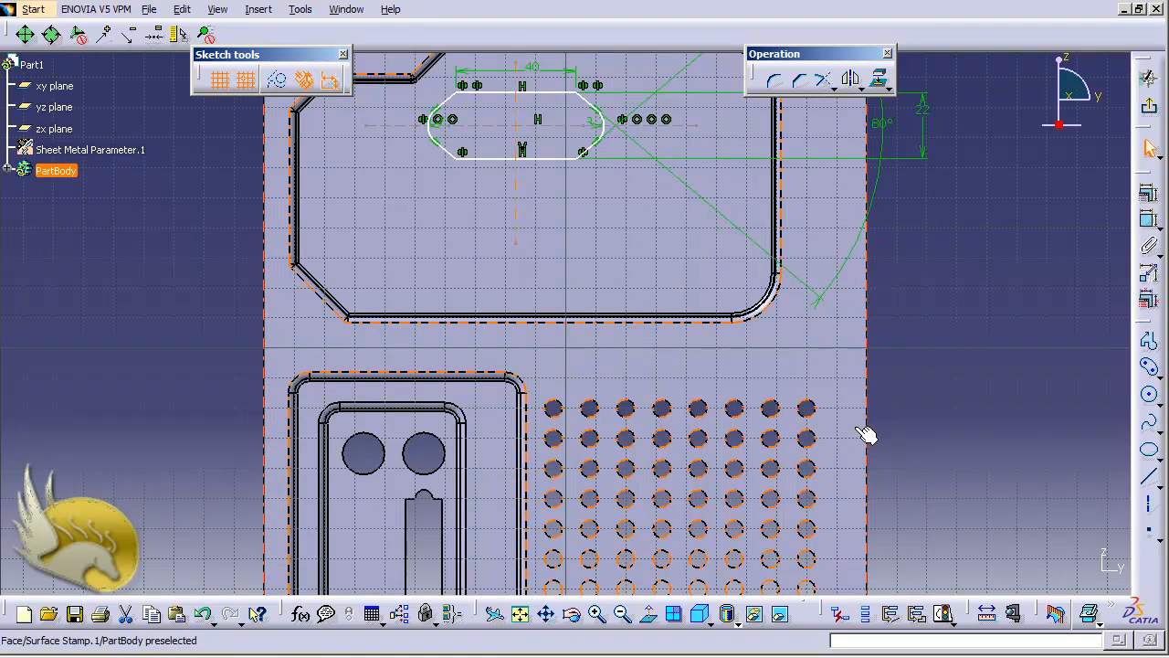
key(ctrl+Page_Down)
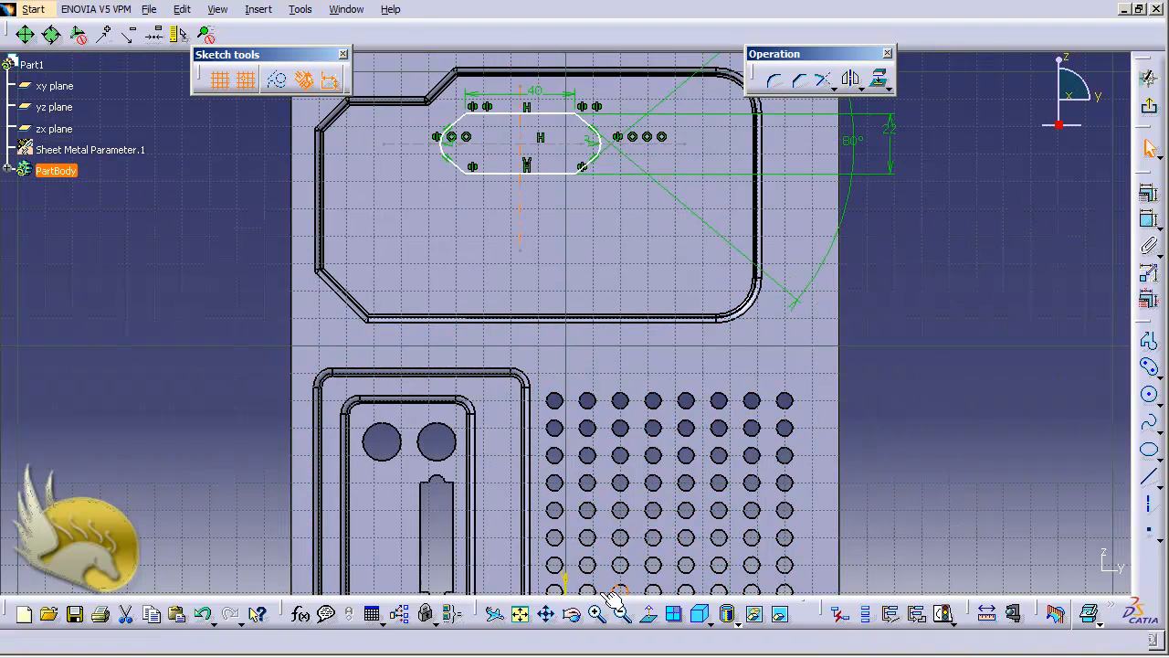
click(565, 580)
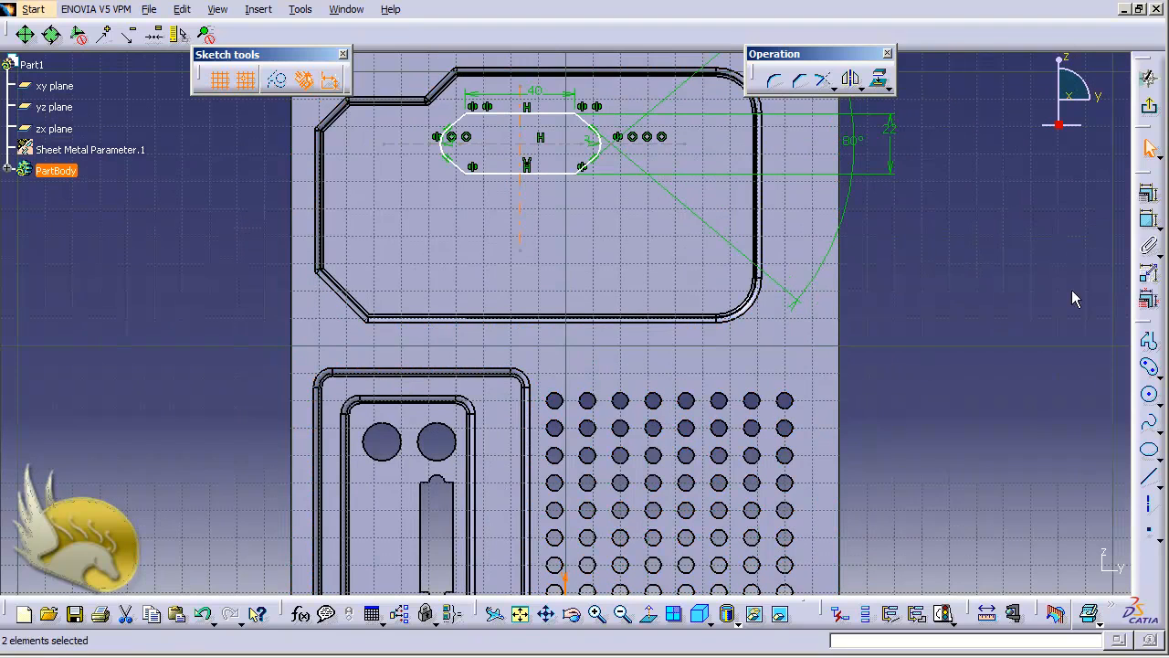
Dimension the slot axis to the V axis and set the horizontal offset to 50 mm.
click(1149, 221)
click(923, 364)
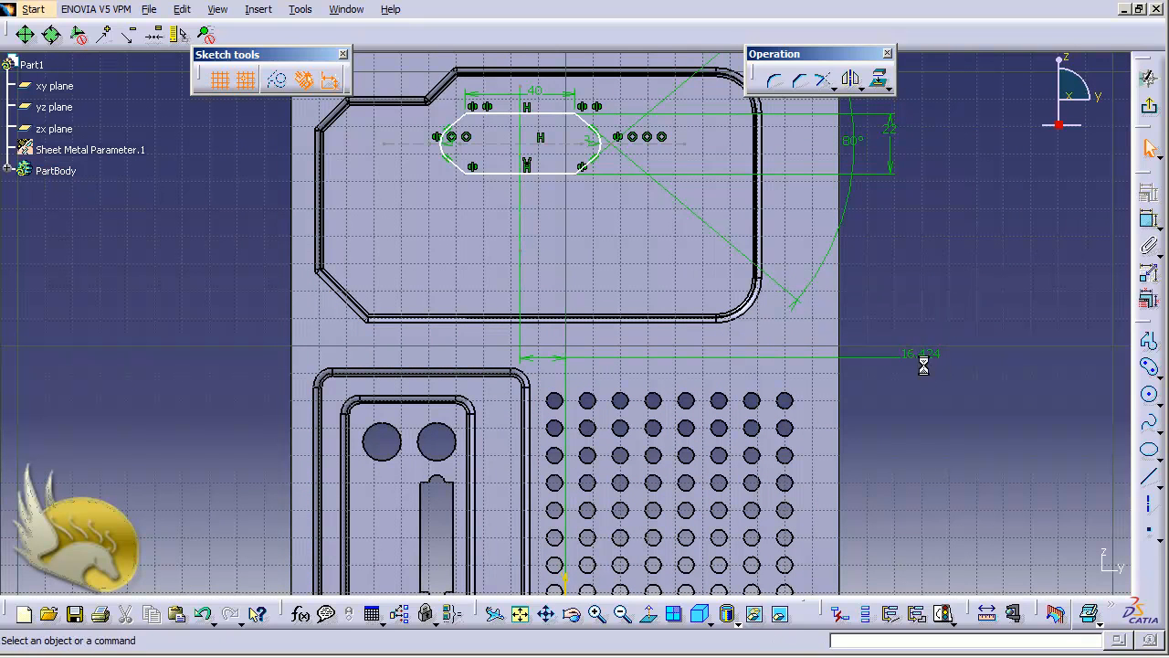
click(926, 356)
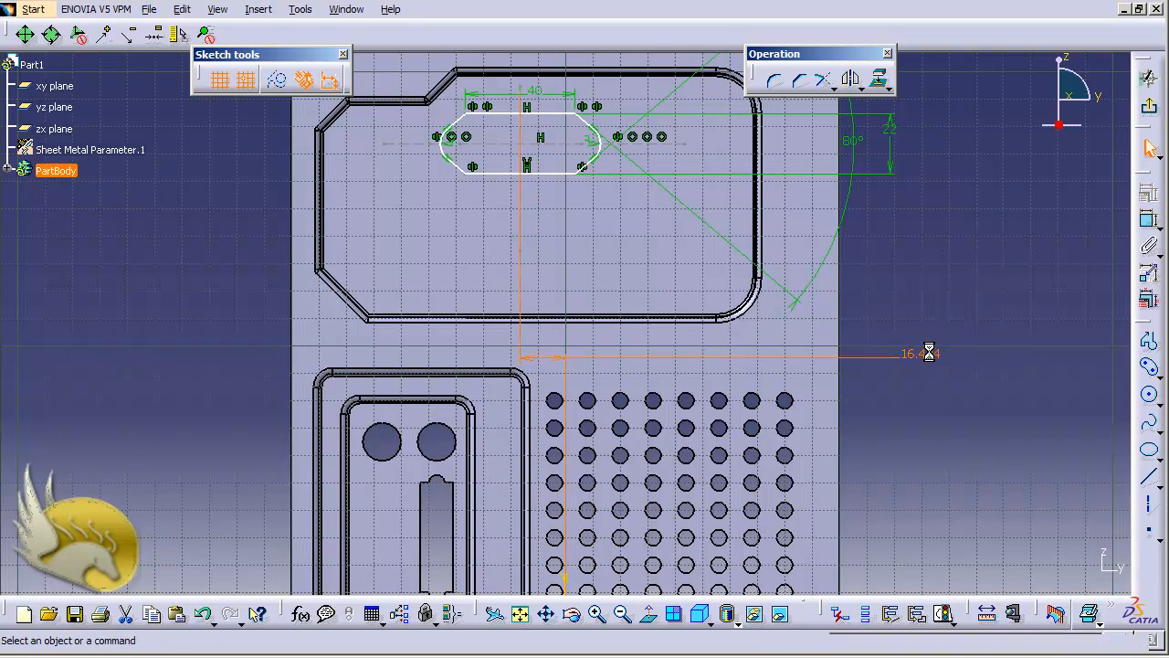
double_click(929, 353)
text(50)
key(Return)
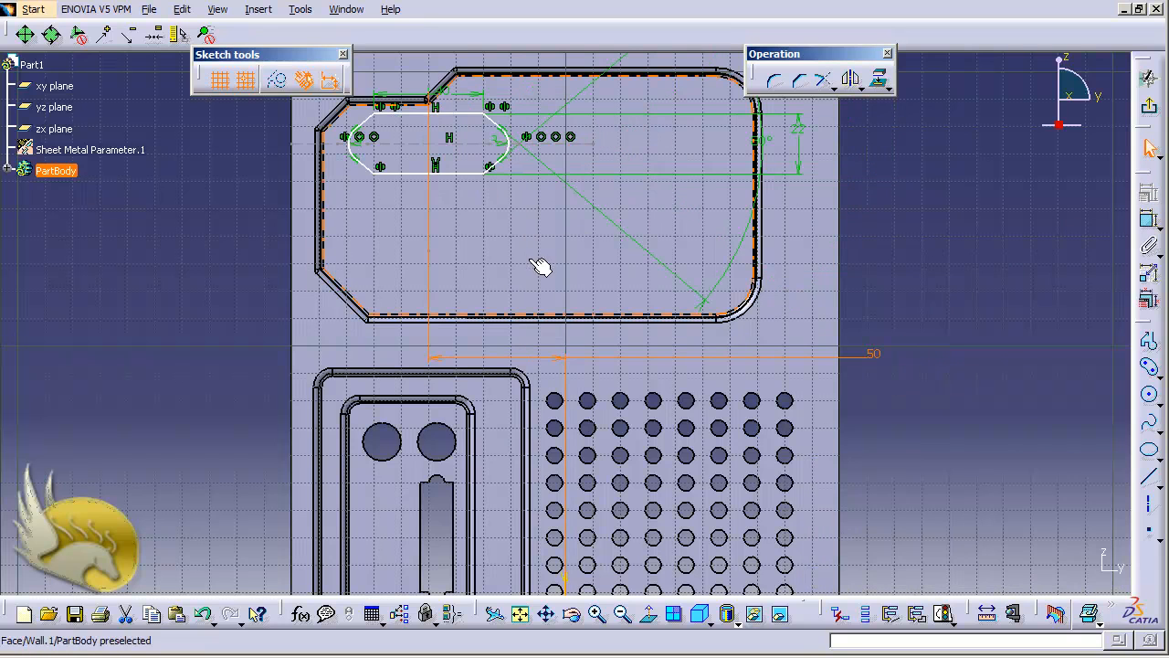
Dimension the slot's horizontal centre line to the H axis and change 173.821 to 170 mm.
click(588, 144)
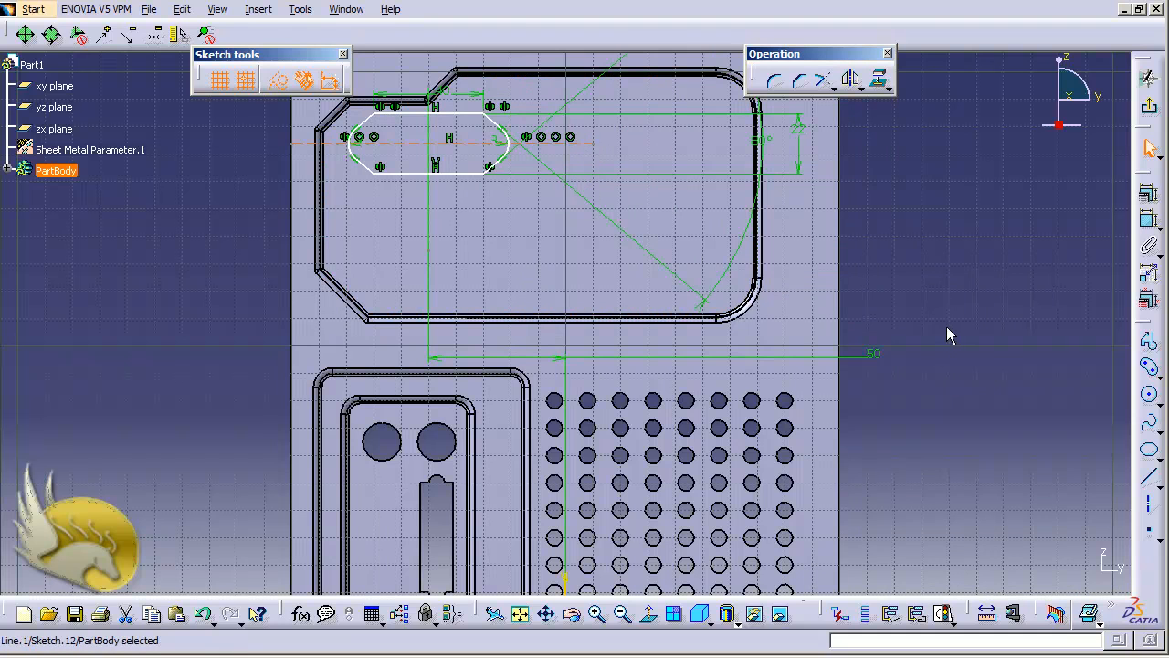
scroll(947, 326, up, 1)
scroll(947, 326, down, 2)
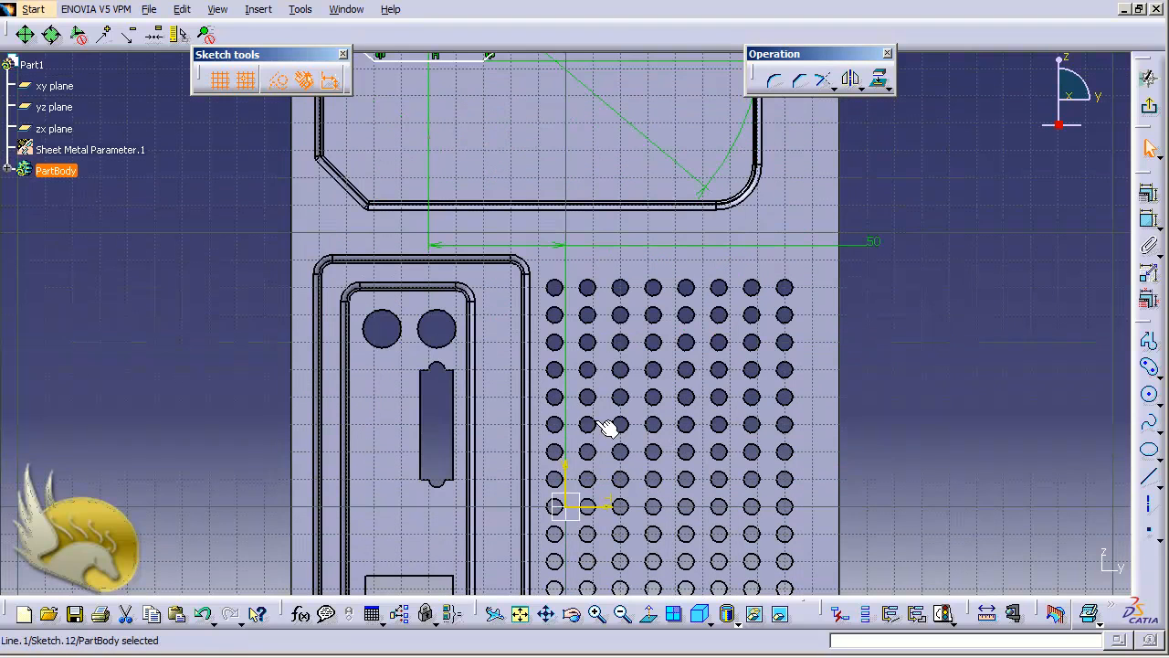
ctrl+click(591, 508)
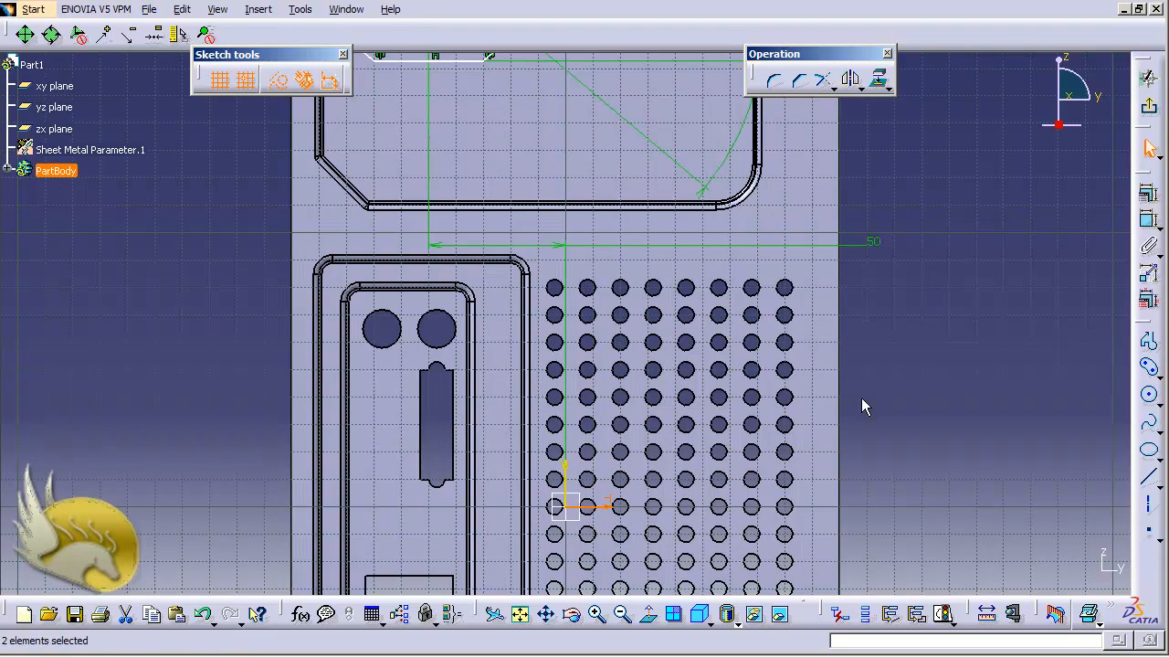
click(1149, 221)
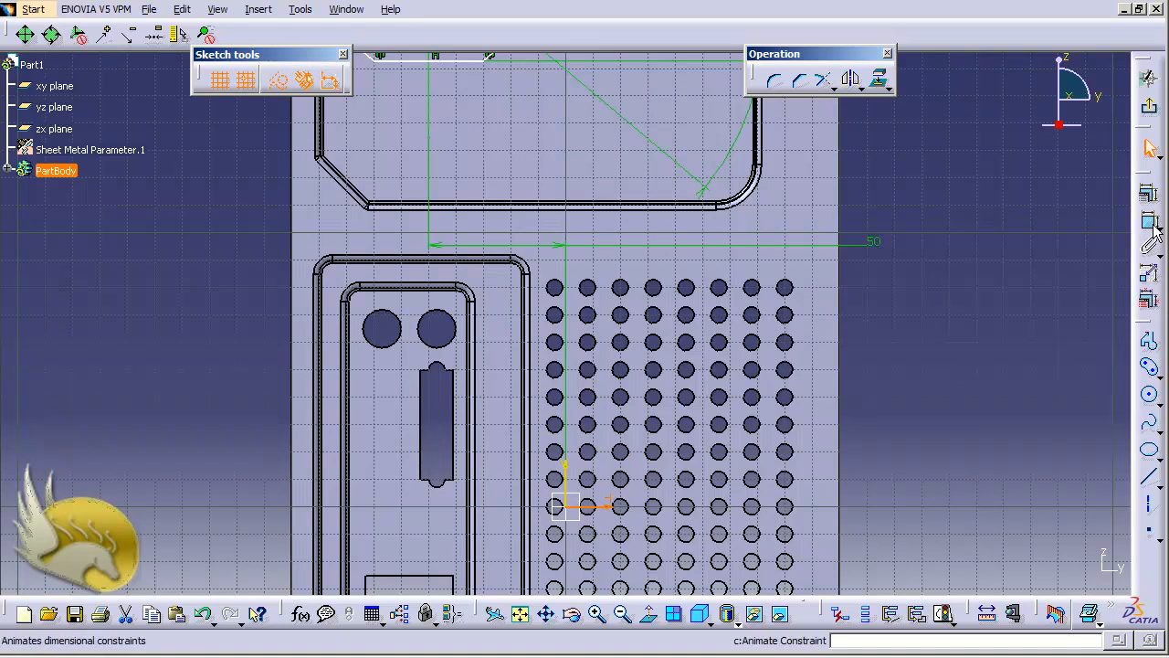
click(963, 317)
double_click(955, 310)
text(17)
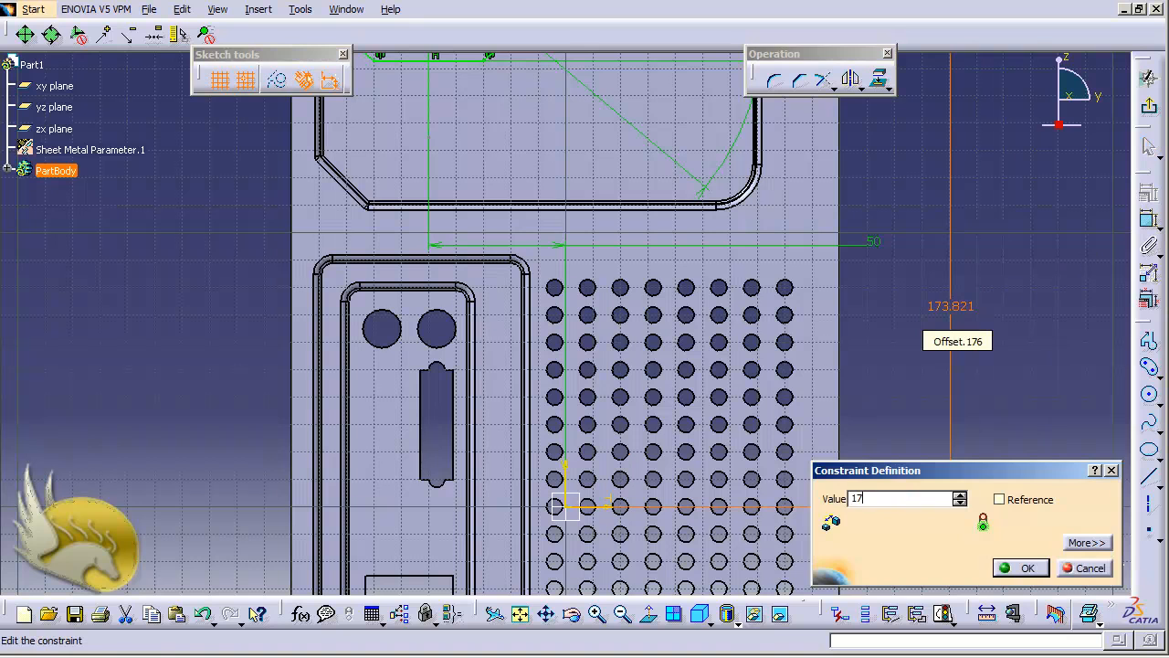
text(0mm)
key(Return)
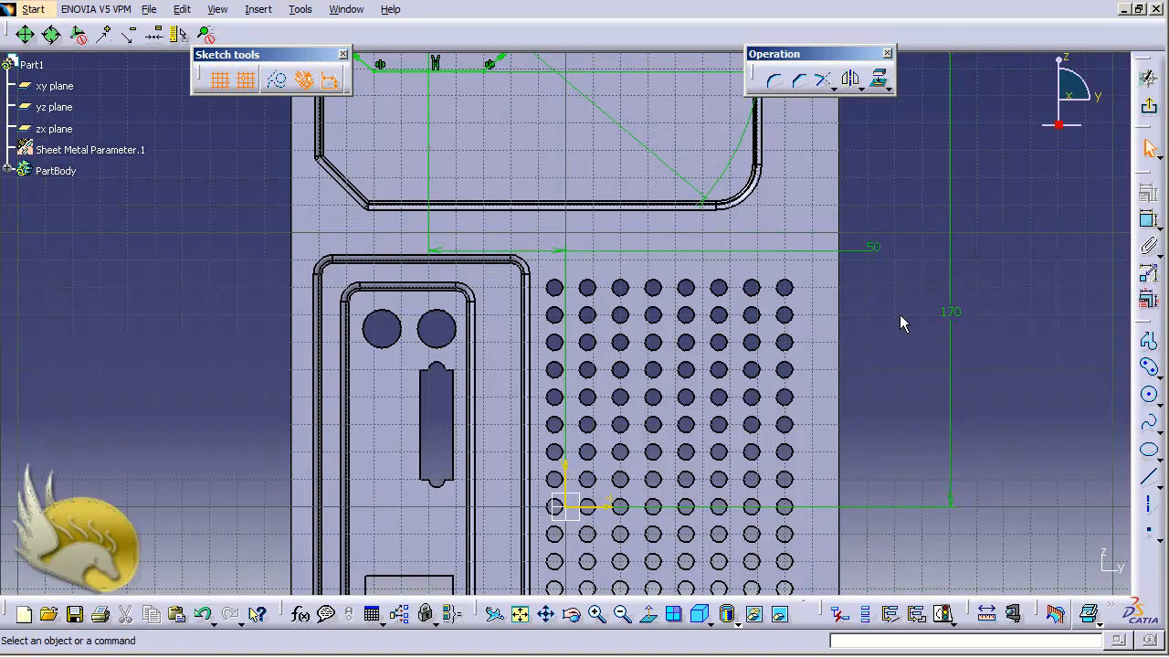
scroll(899, 317, down, 1)
scroll(899, 317, up, 2)
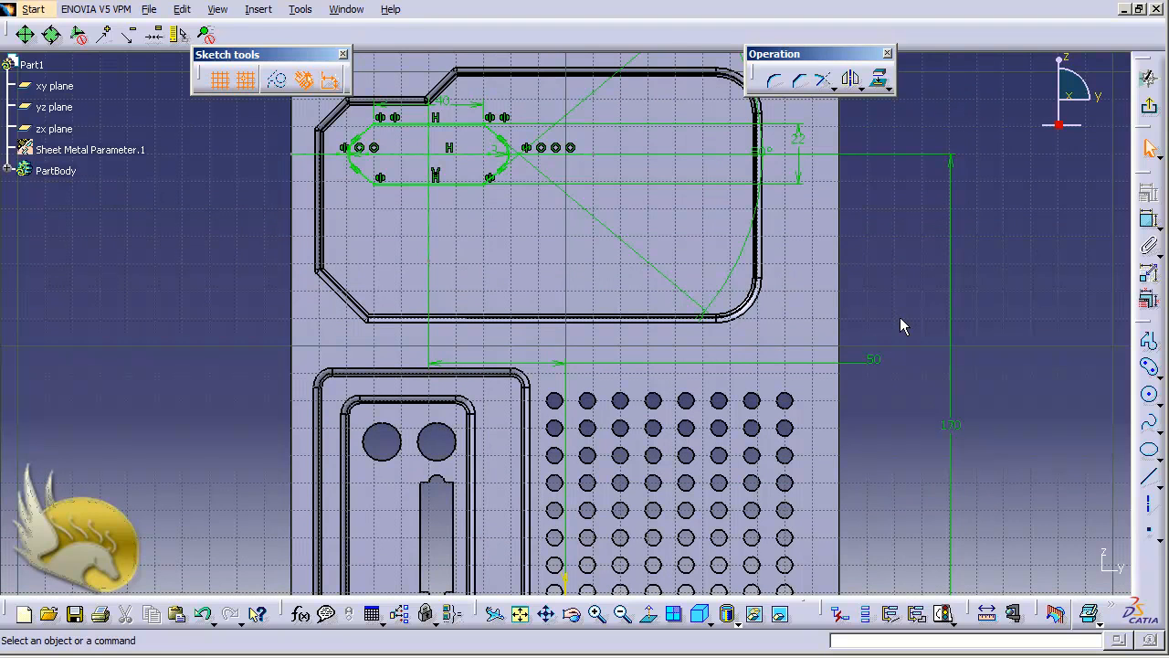
Leave the sketch and copy Sketch.12 from the expanded PartBody tree.
click(1149, 107)
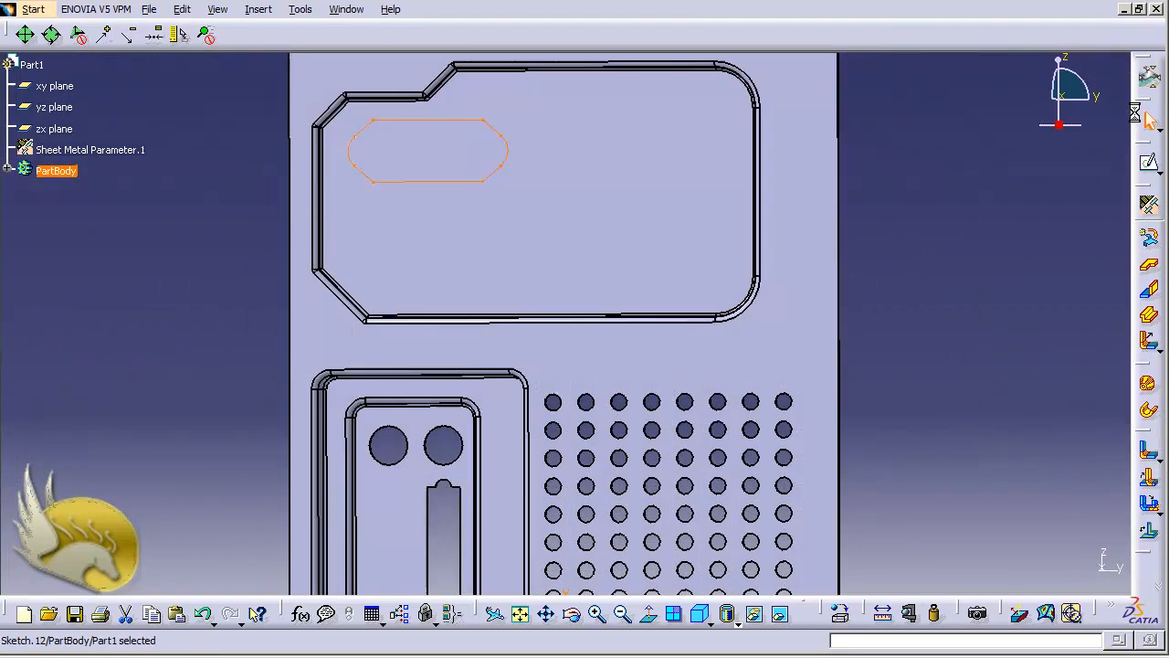
click(3, 170)
scroll(125, 258, down, 3)
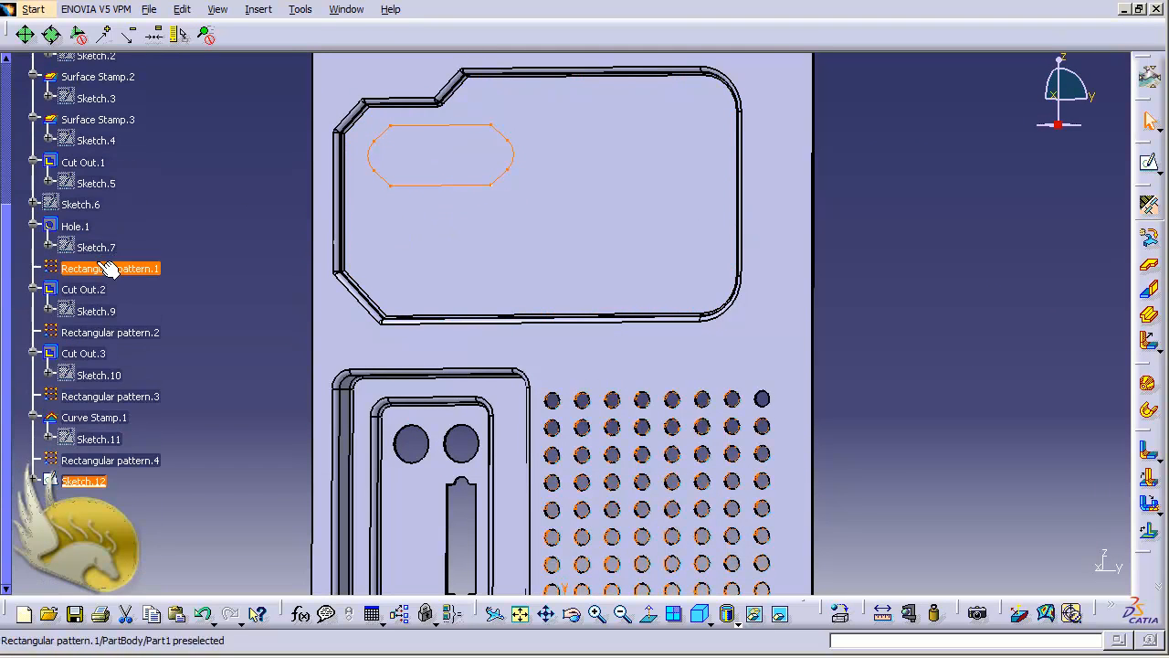
right_click(87, 481)
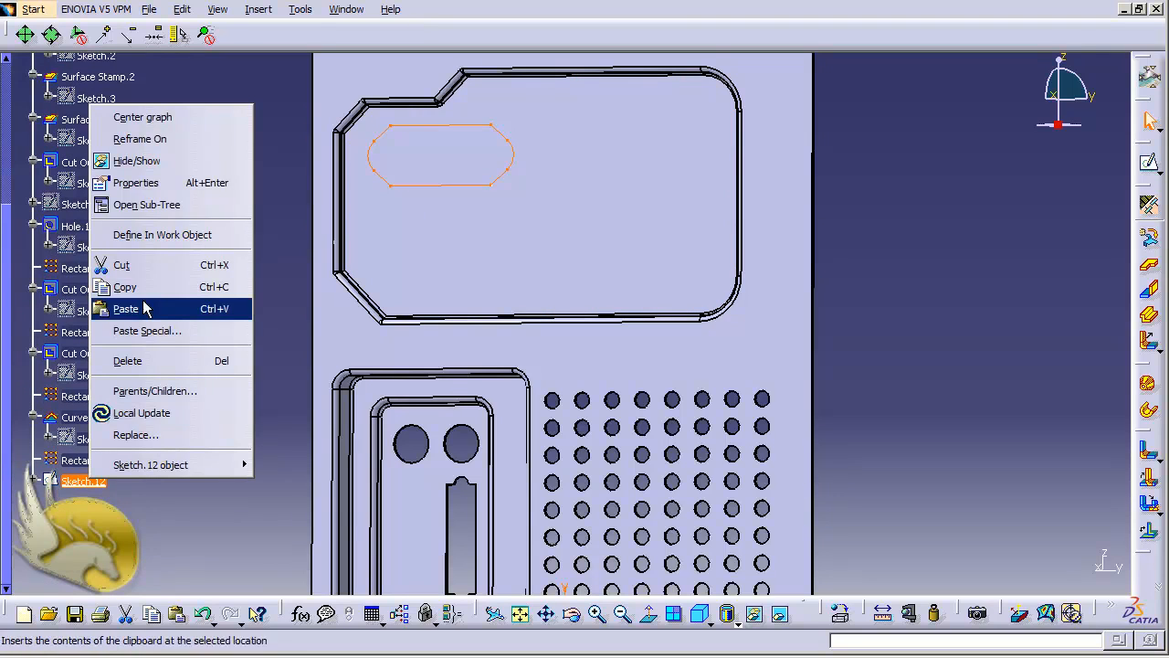
click(128, 286)
Paste the copy into PartBody and open the new Sketch.13 for editing.
scroll(162, 334, up, 3)
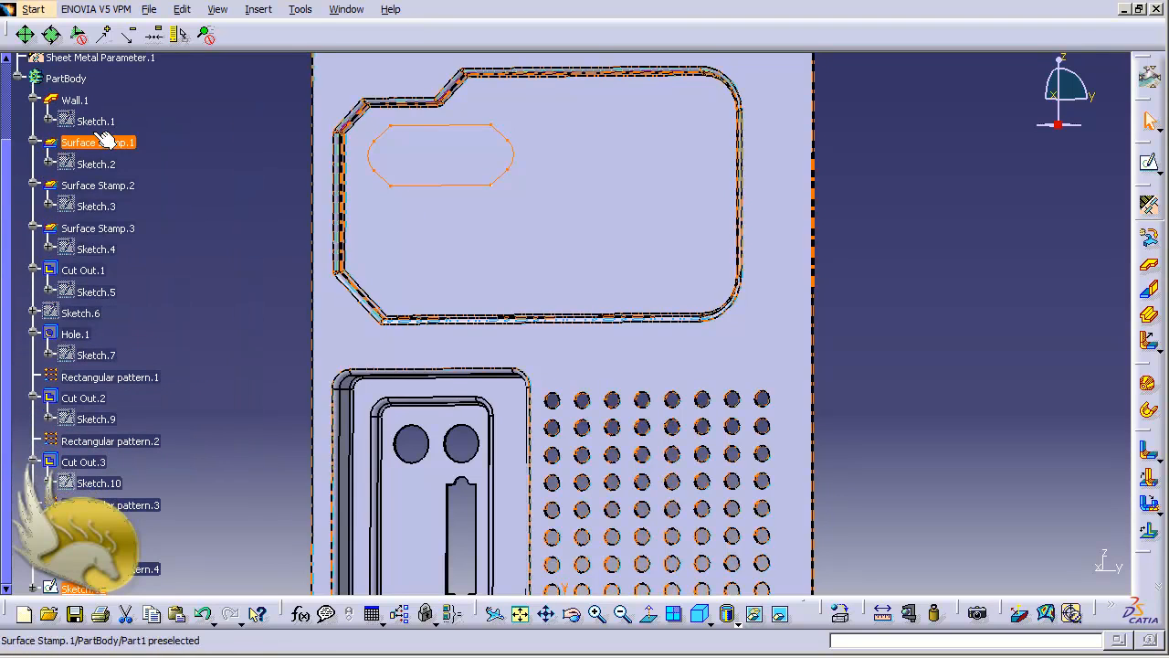
right_click(66, 81)
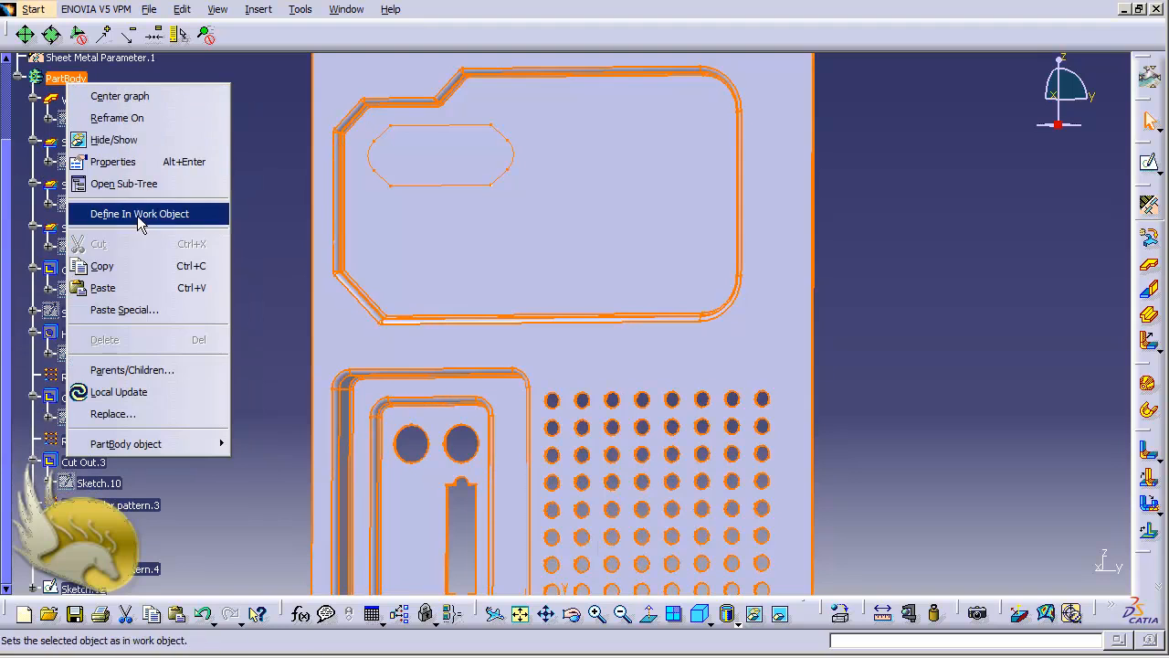
click(136, 288)
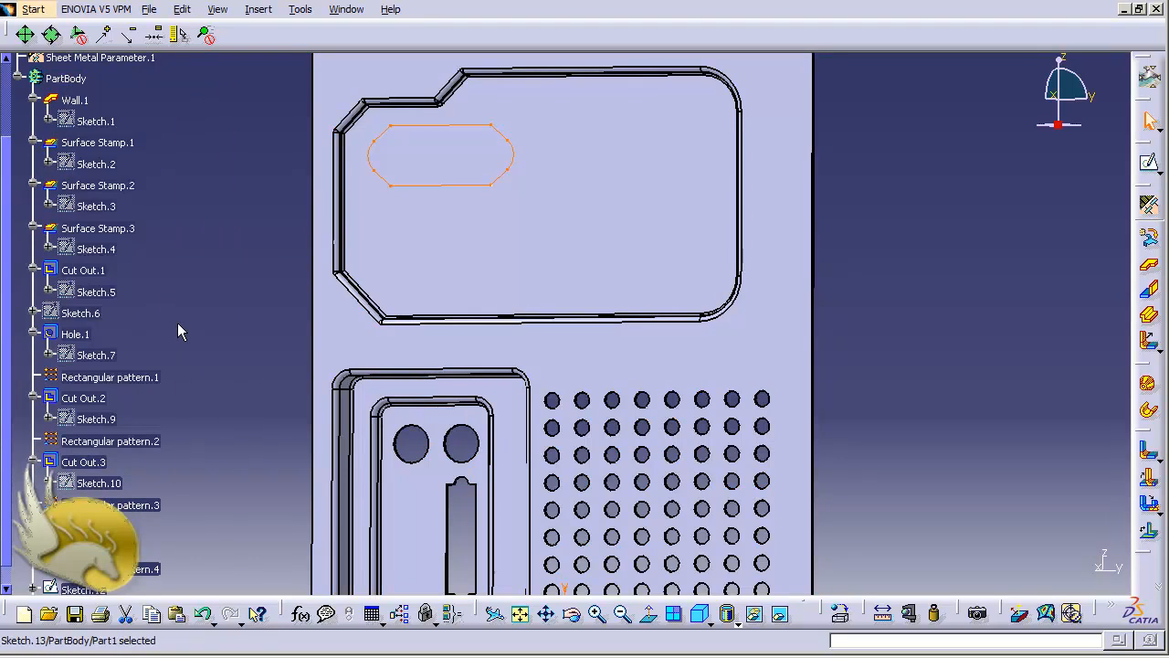
scroll(178, 325, down, 3)
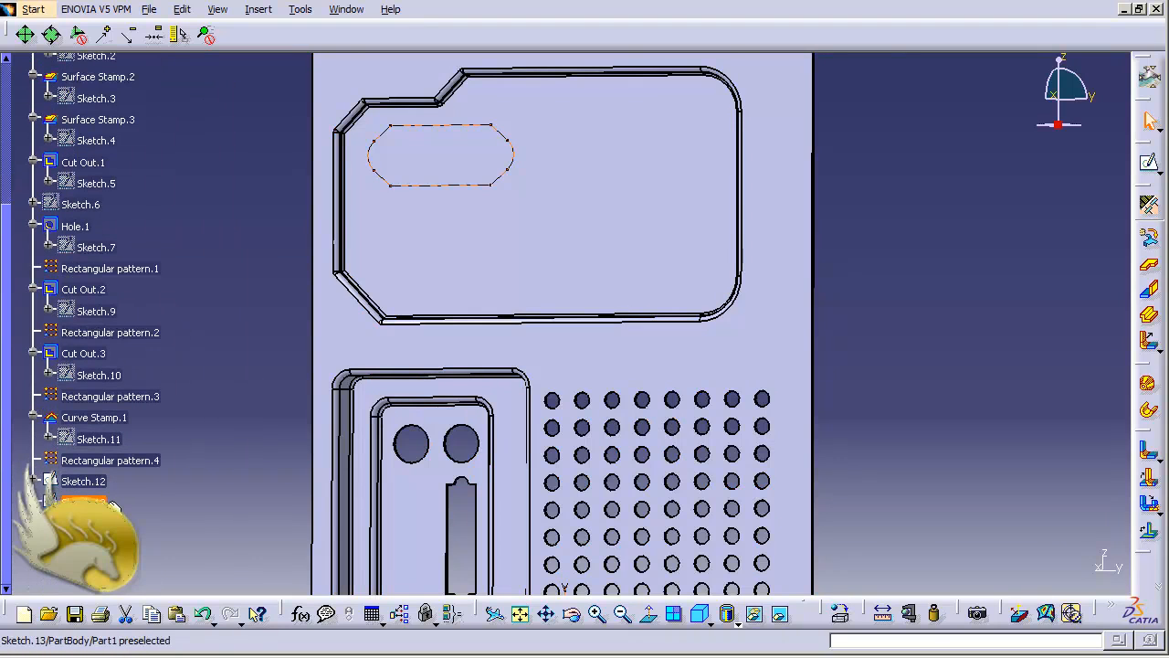
double_click(91, 501)
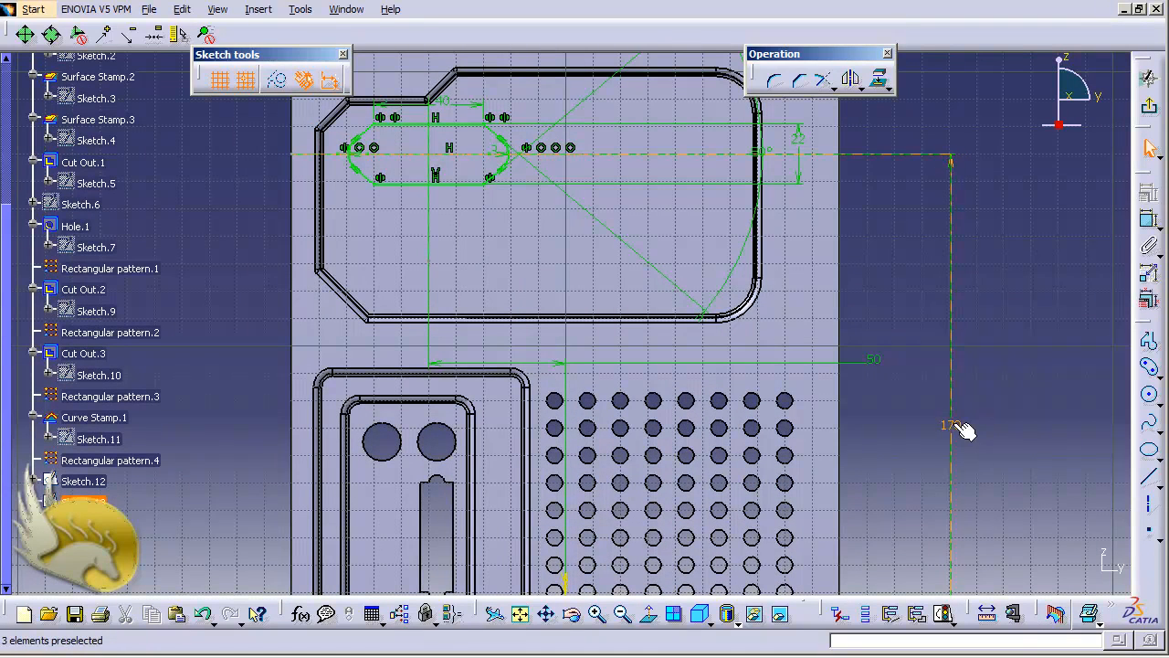
Change the copied slot's 170 vertical dimension to 135 mm and exit the sketch.
double_click(962, 427)
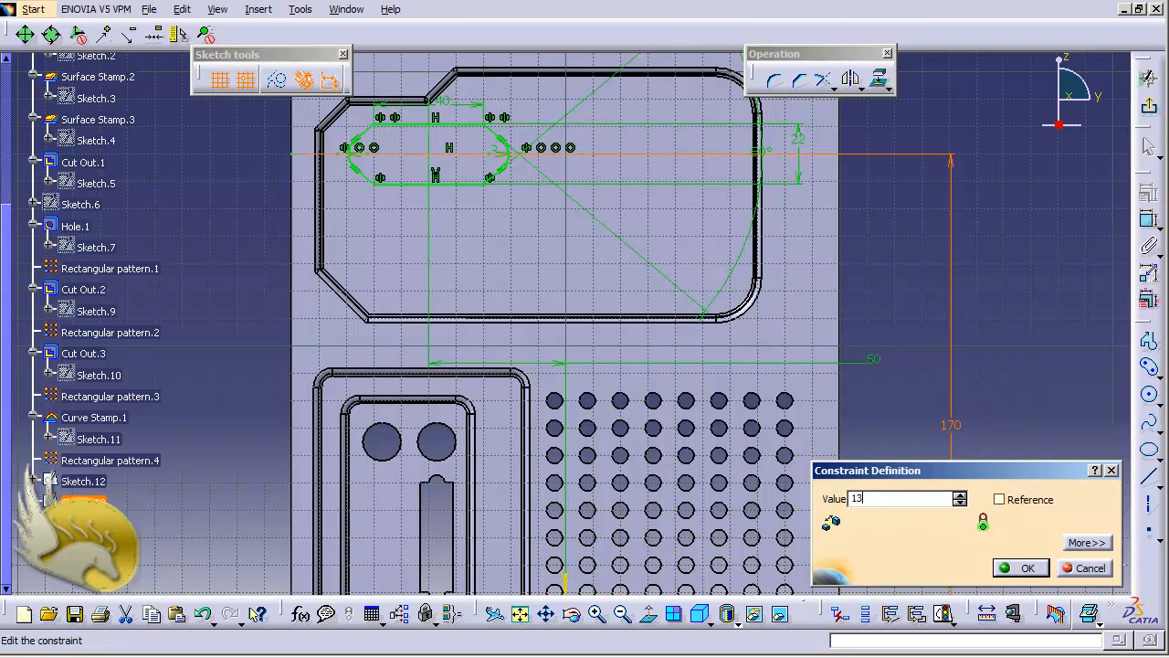
key(Return)
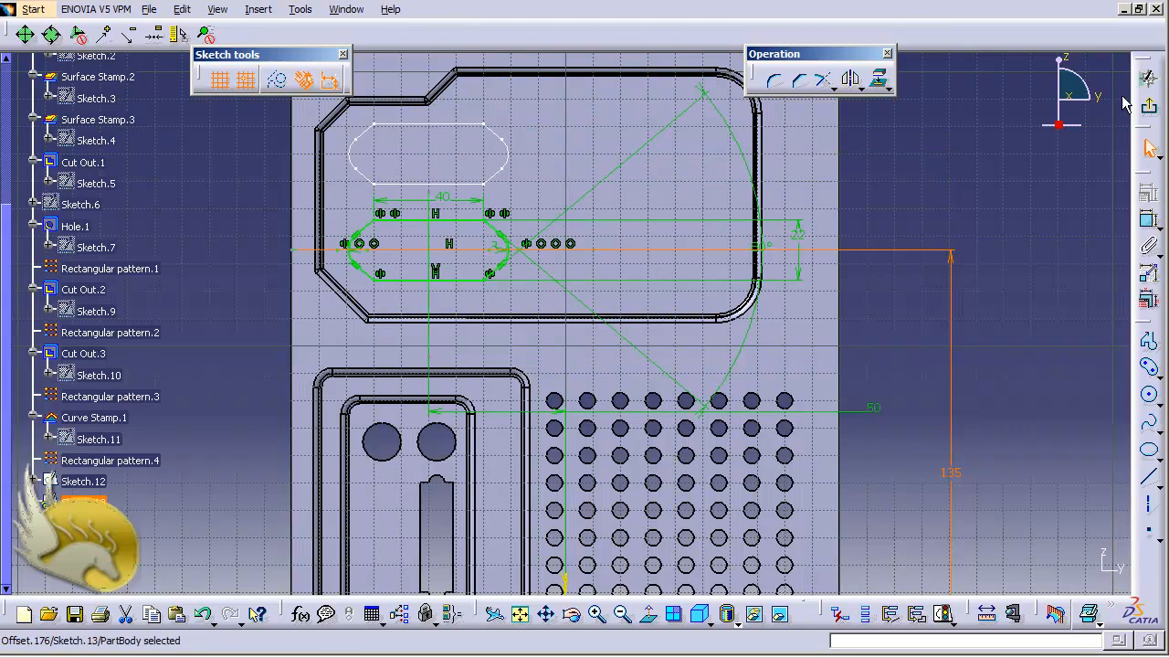
click(1148, 107)
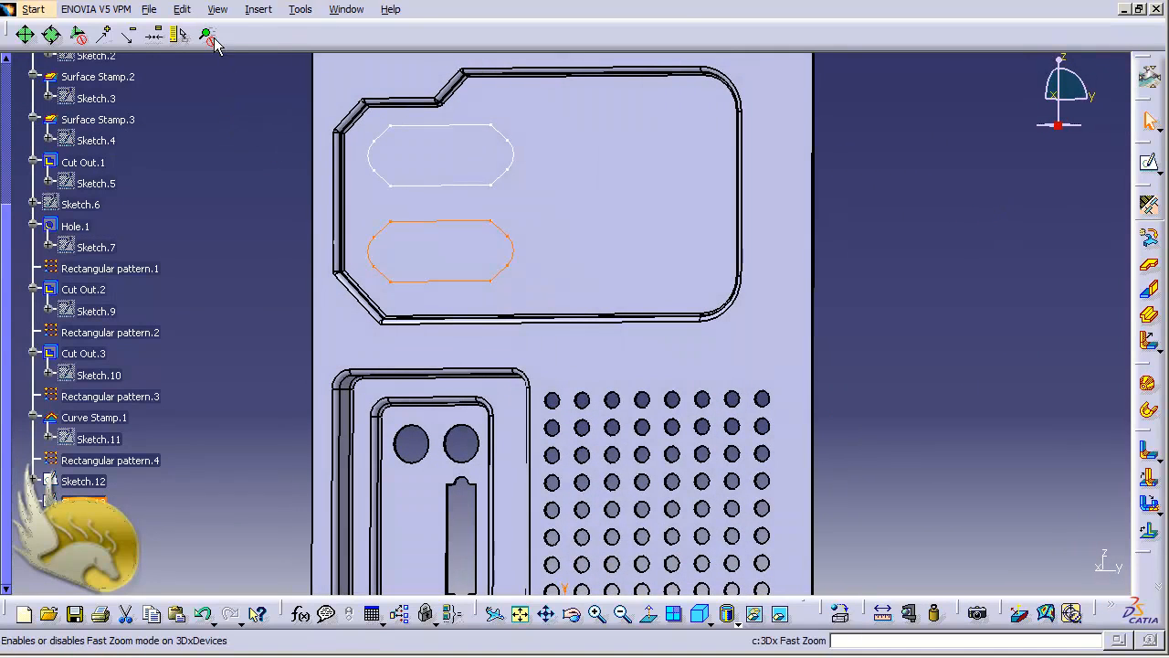
Cut the copied slot profile through the sheet with Insert > Cutting > Cut Out.
click(258, 10)
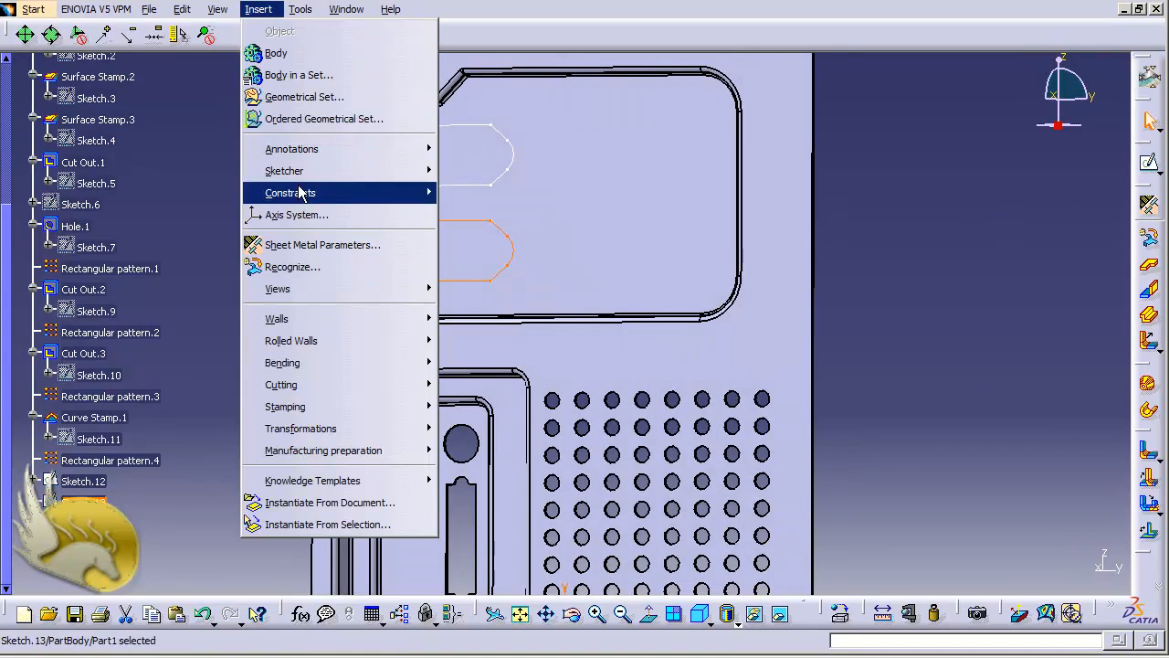
mouse_move(360, 383)
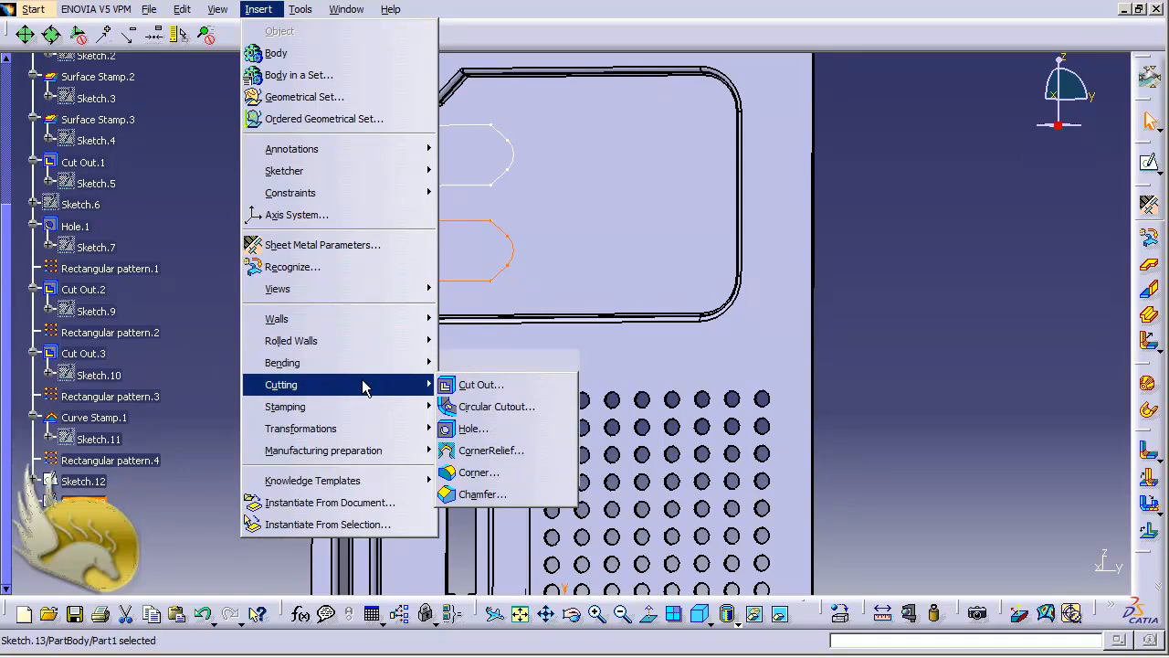
click(476, 384)
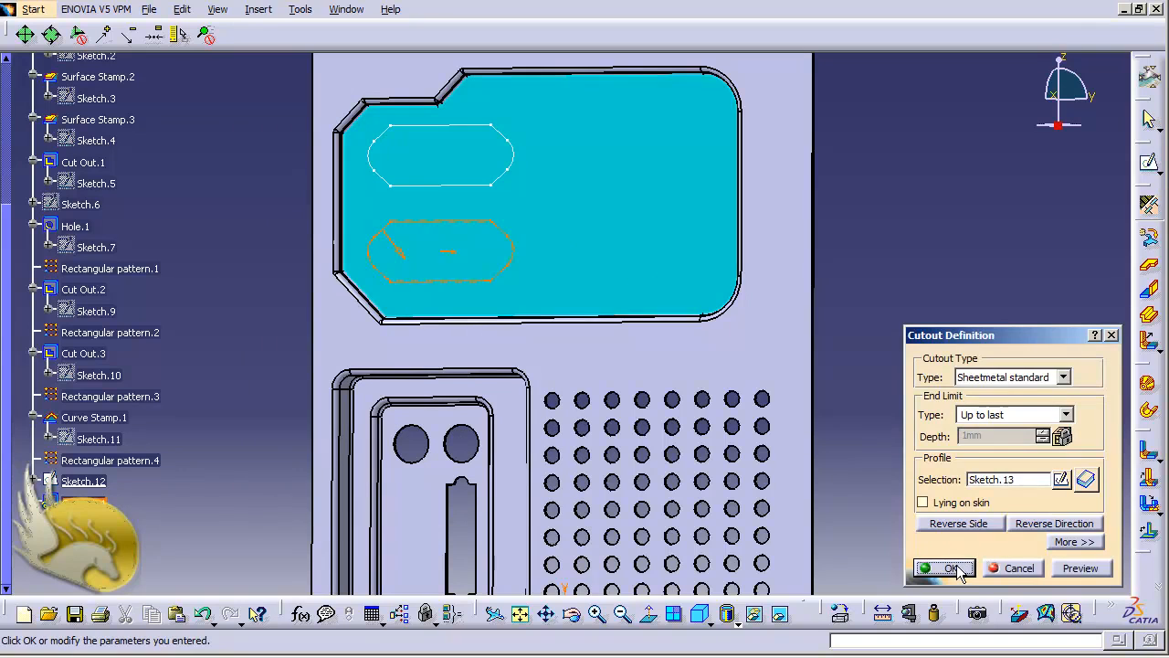
click(950, 568)
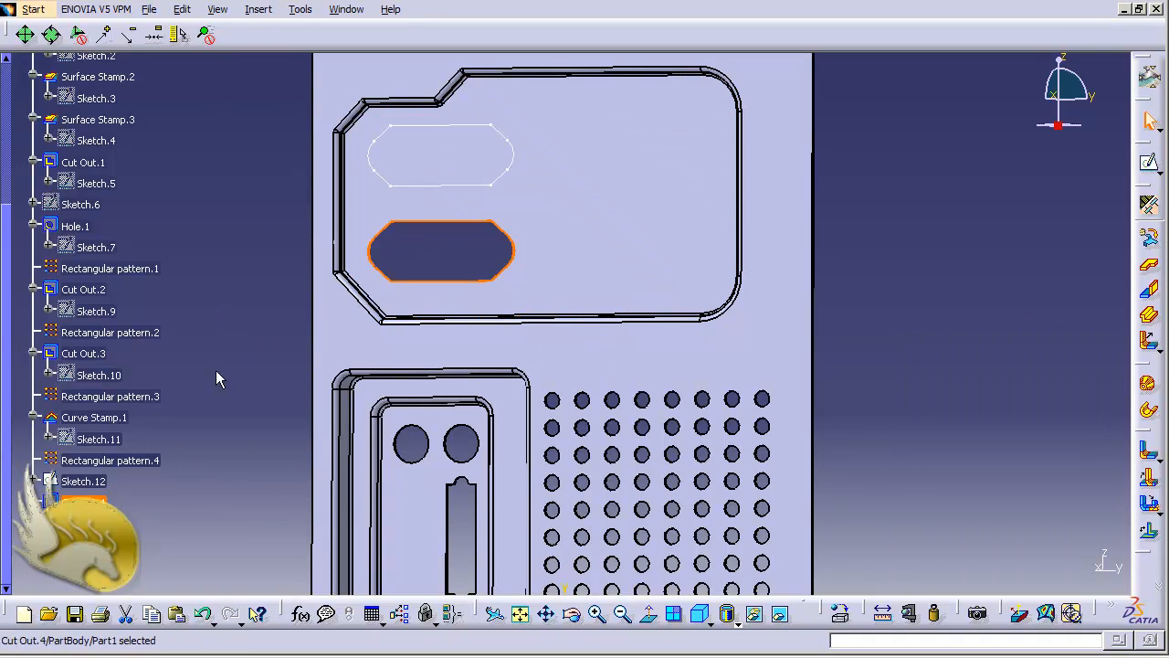
Cut Sketch.12's slot outline through the sheet, Sheetmetal standard, up to last.
click(84, 481)
click(258, 9)
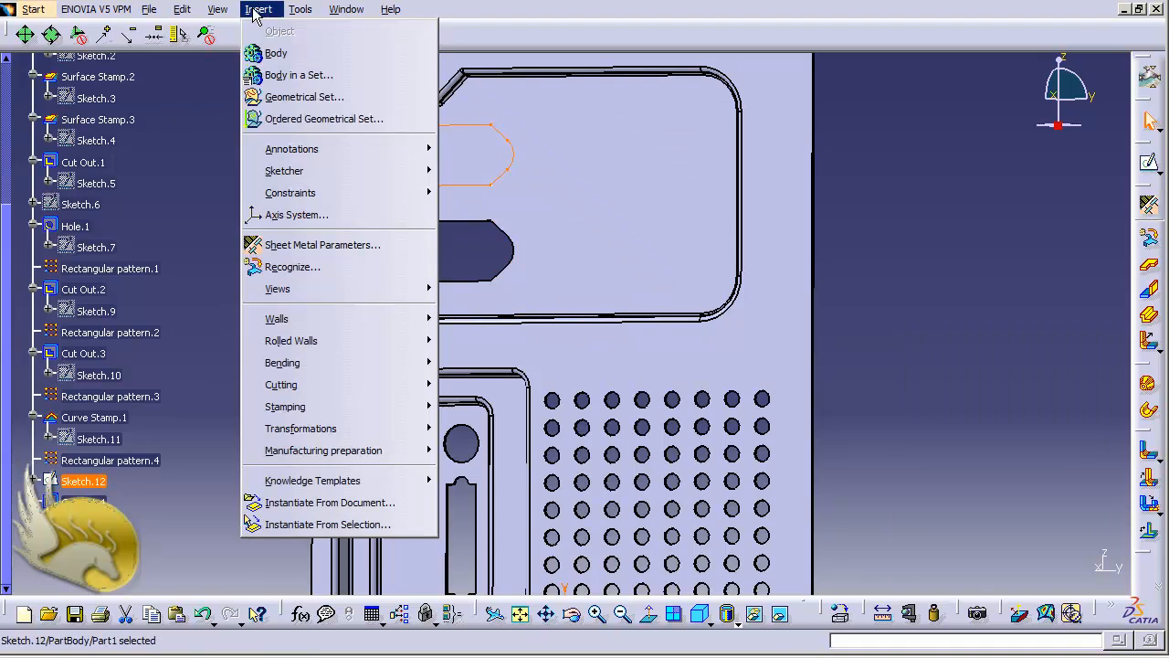
mouse_move(381, 391)
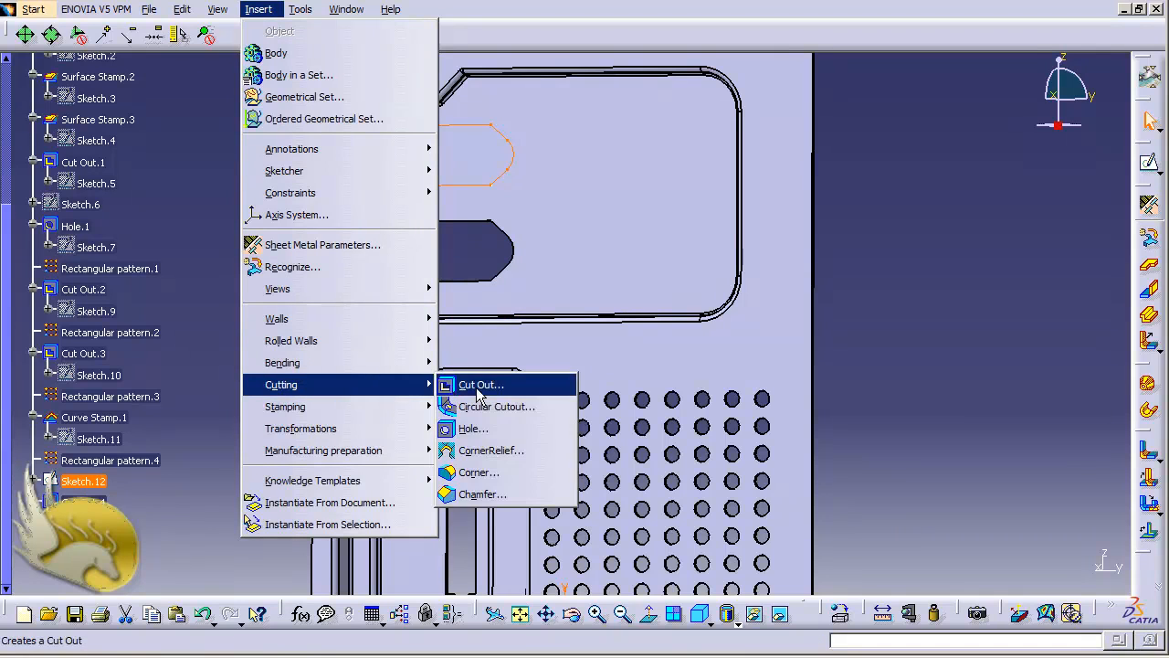
click(477, 386)
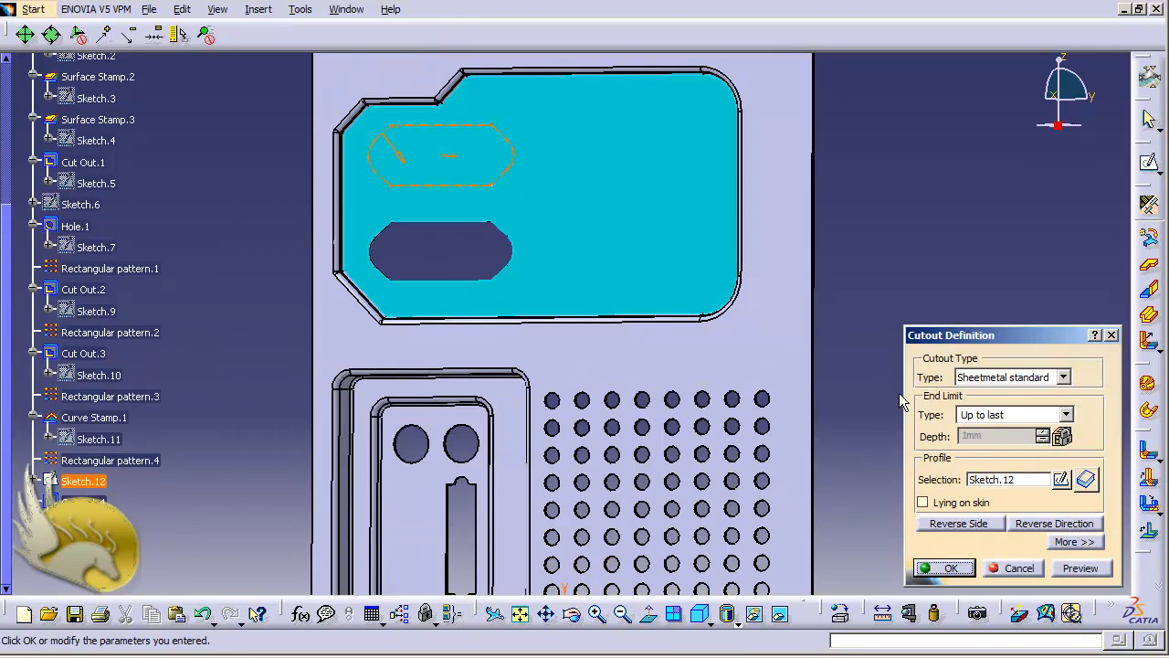
click(959, 569)
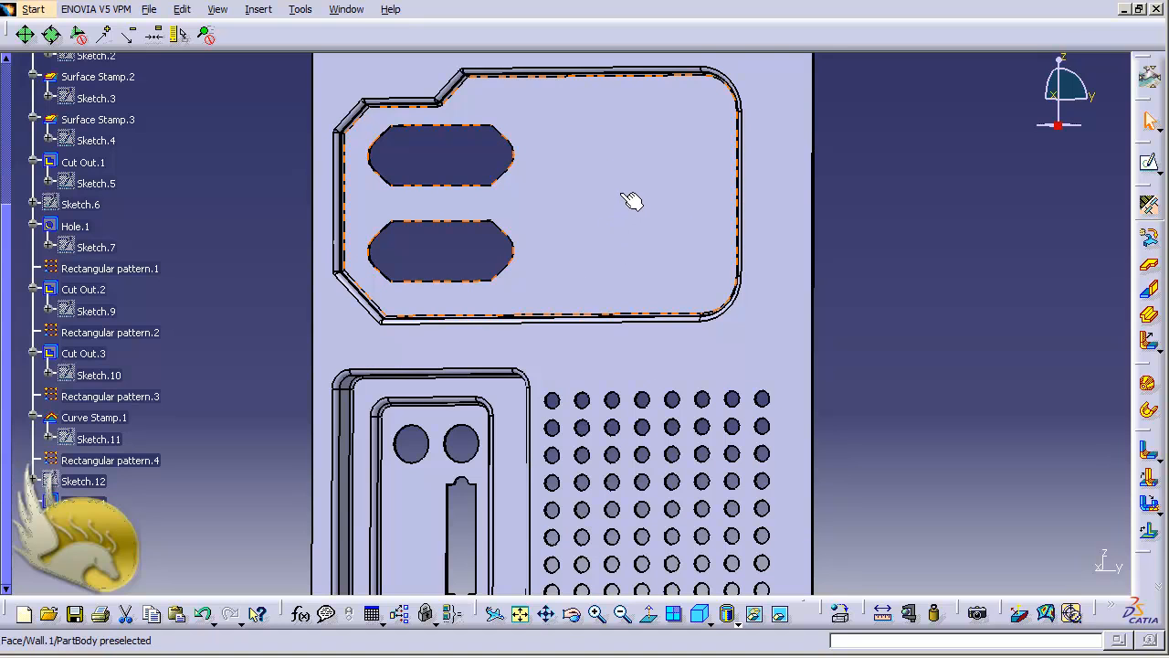
Sketch on the panel's wall face and draw a vertical axis right of the two slots.
click(647, 274)
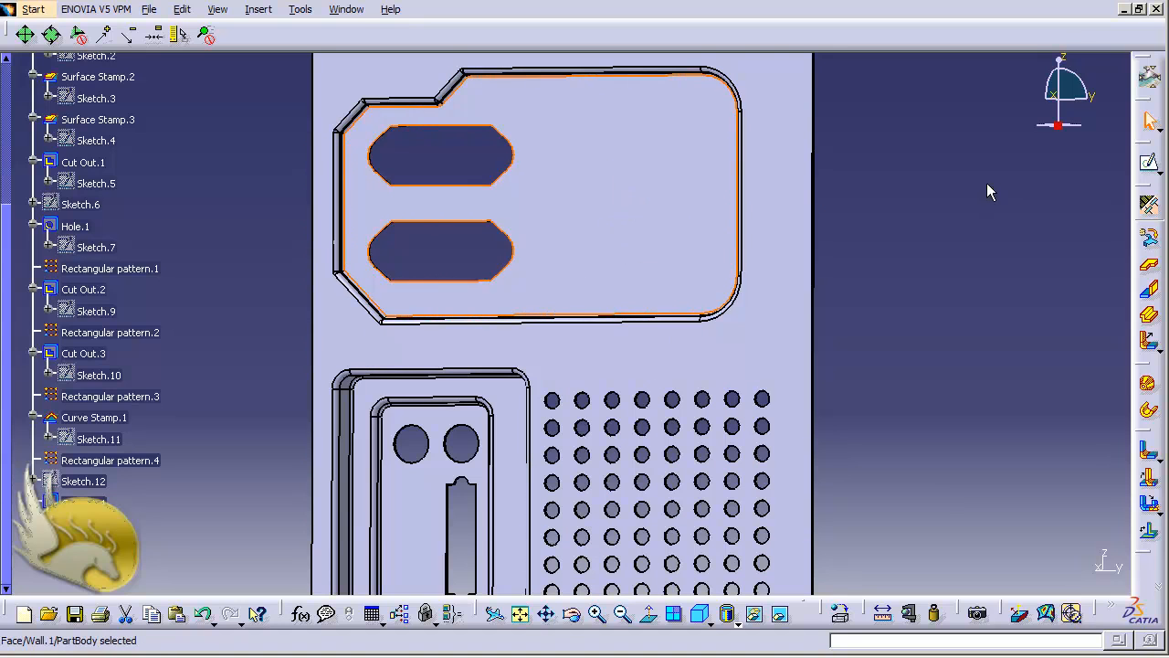
click(1151, 162)
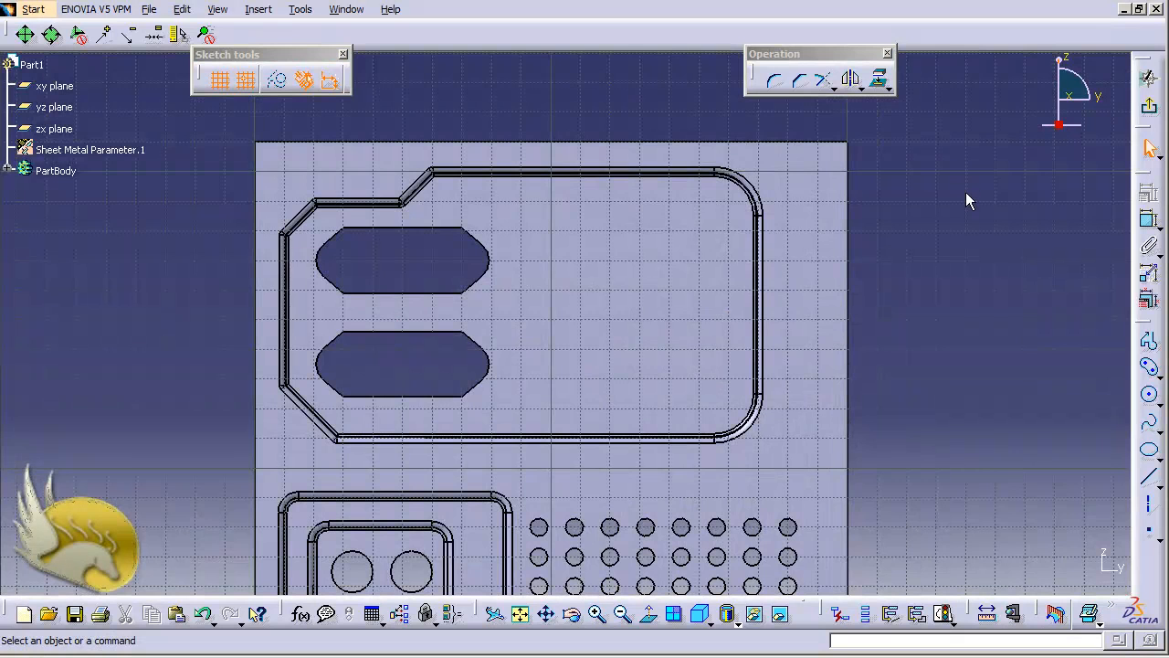
click(1148, 502)
click(640, 228)
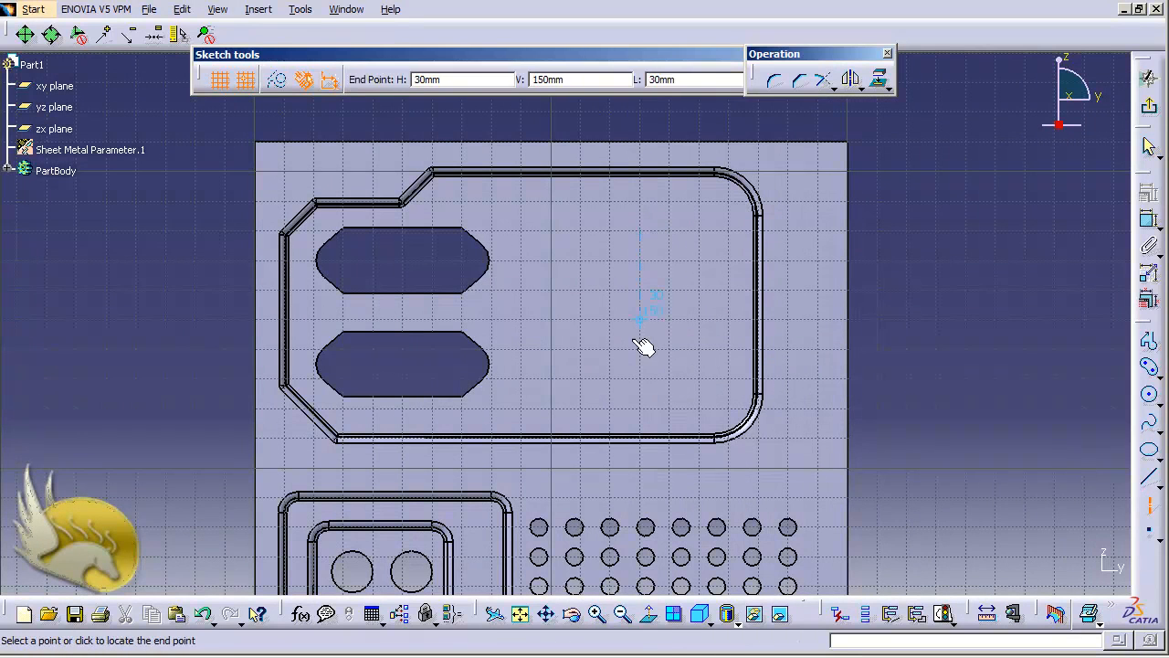
click(641, 408)
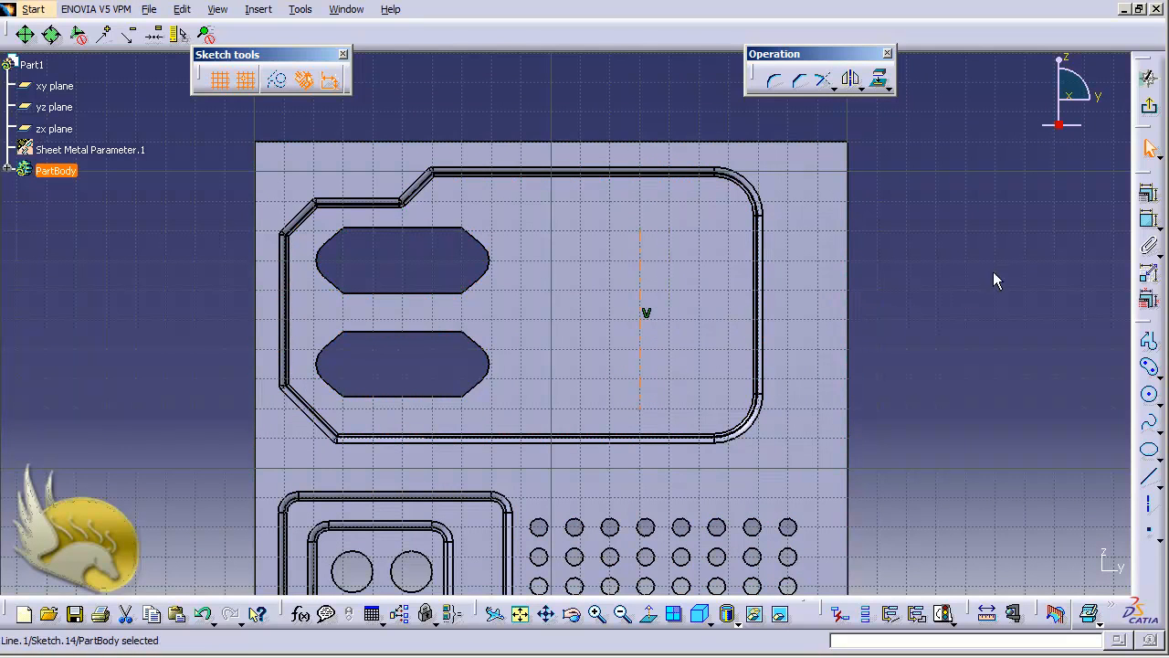
Draw a cylindrical elongated hole arching around a centre on the vertical axis.
click(265, 11)
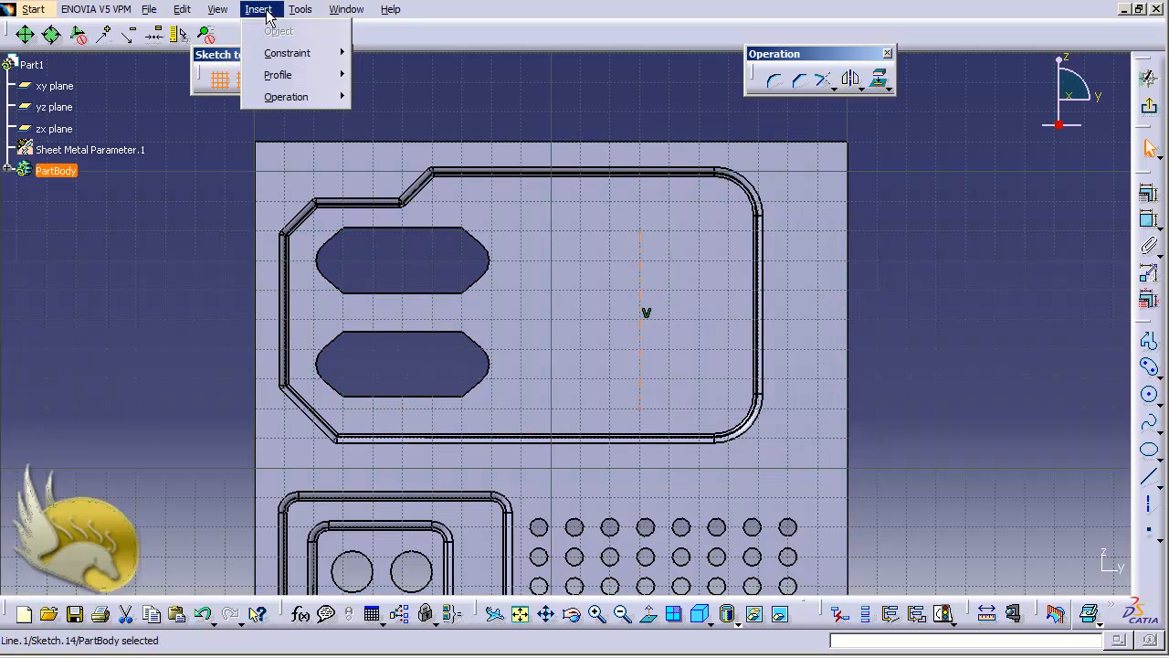
mouse_move(322, 75)
mouse_move(425, 102)
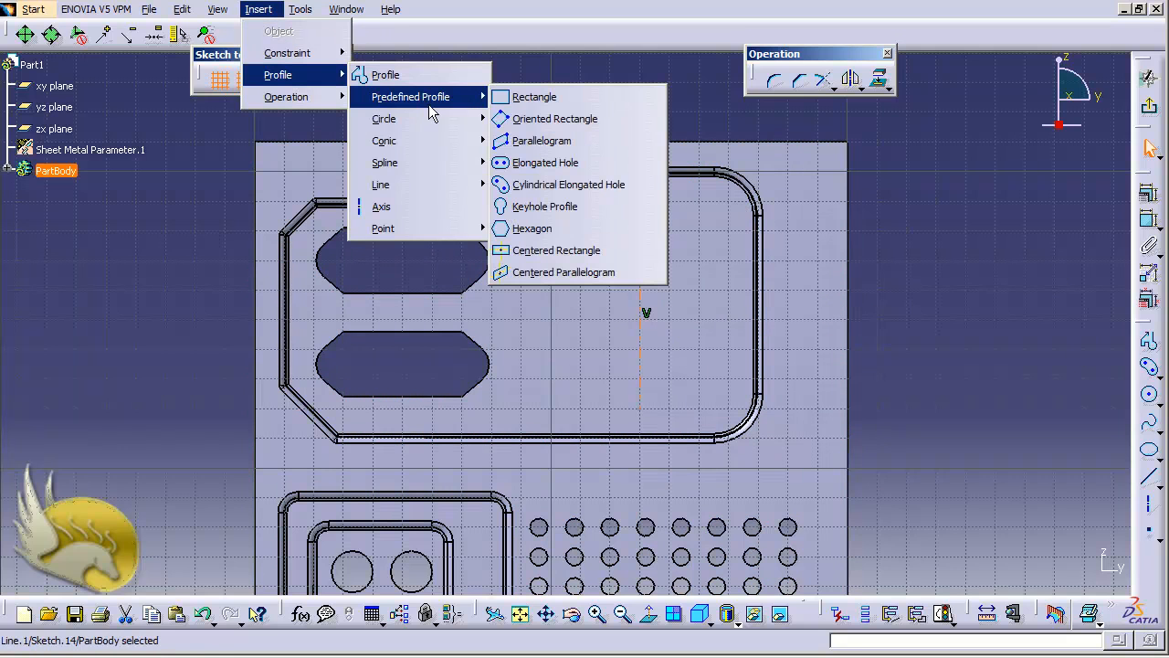
click(566, 185)
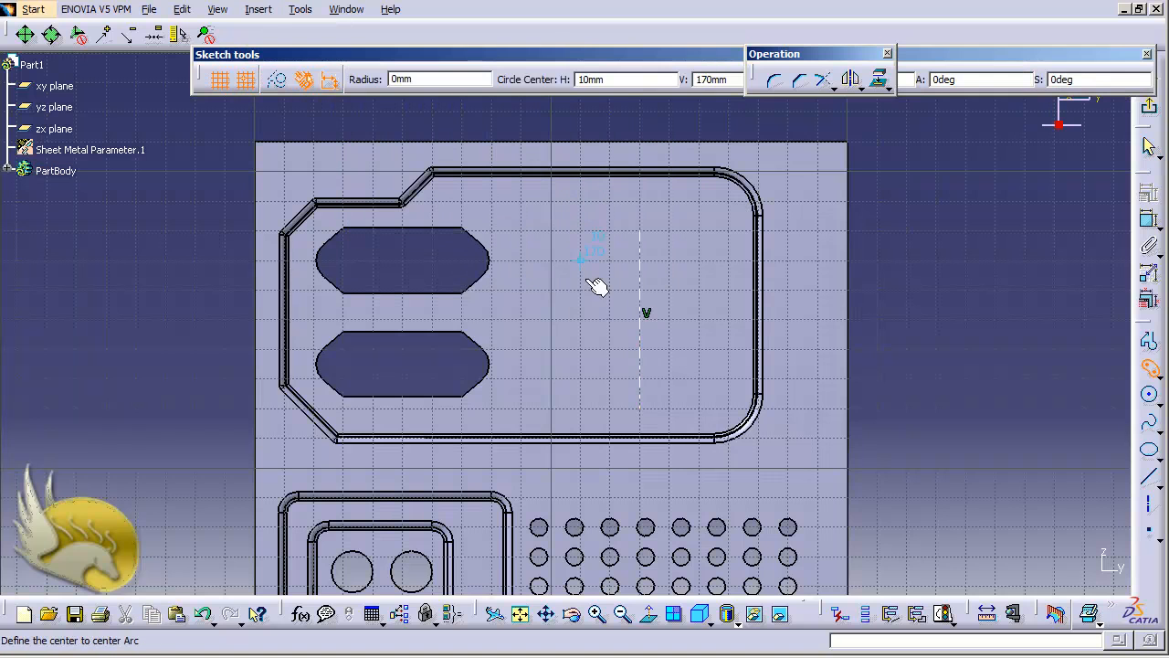
click(642, 379)
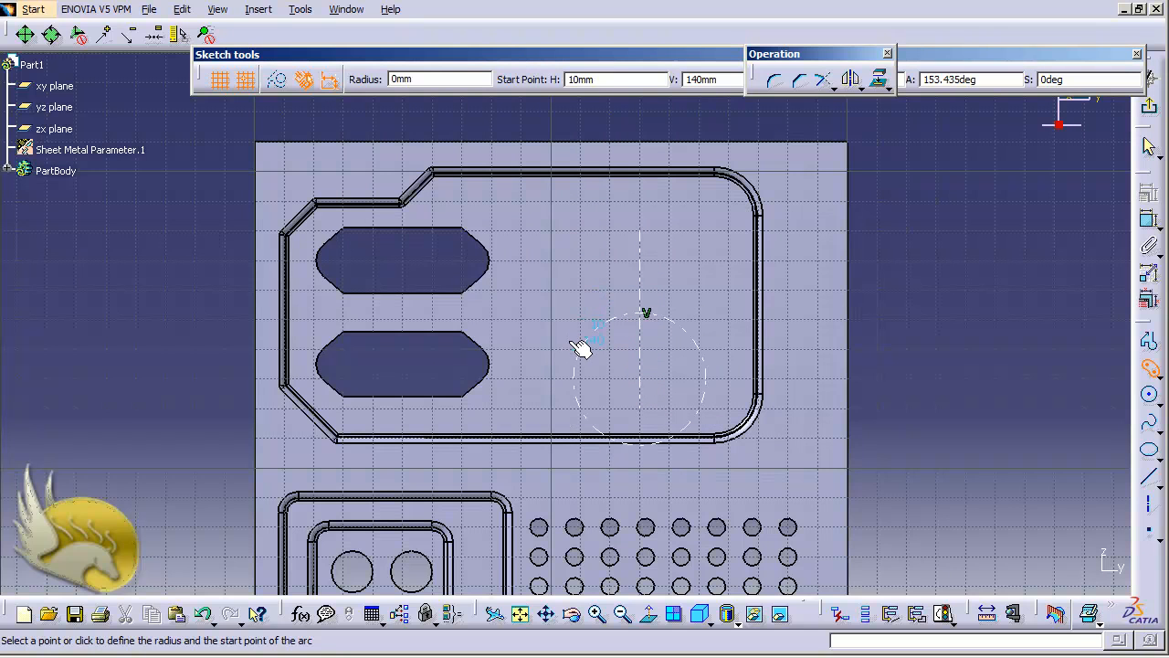
click(586, 352)
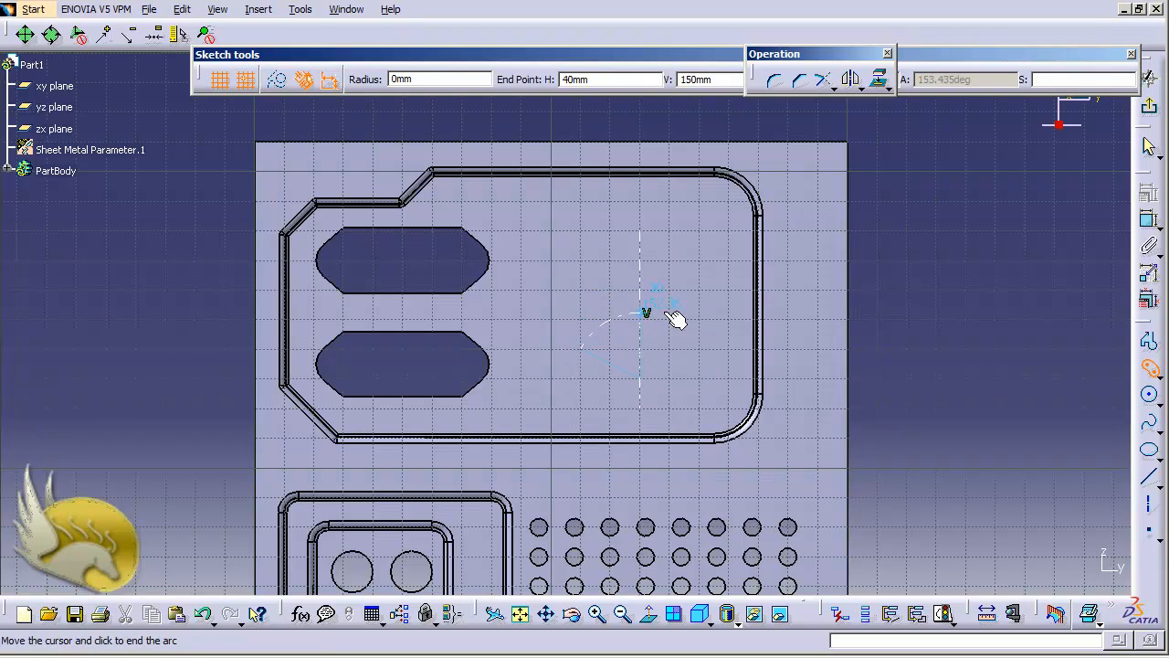
click(708, 358)
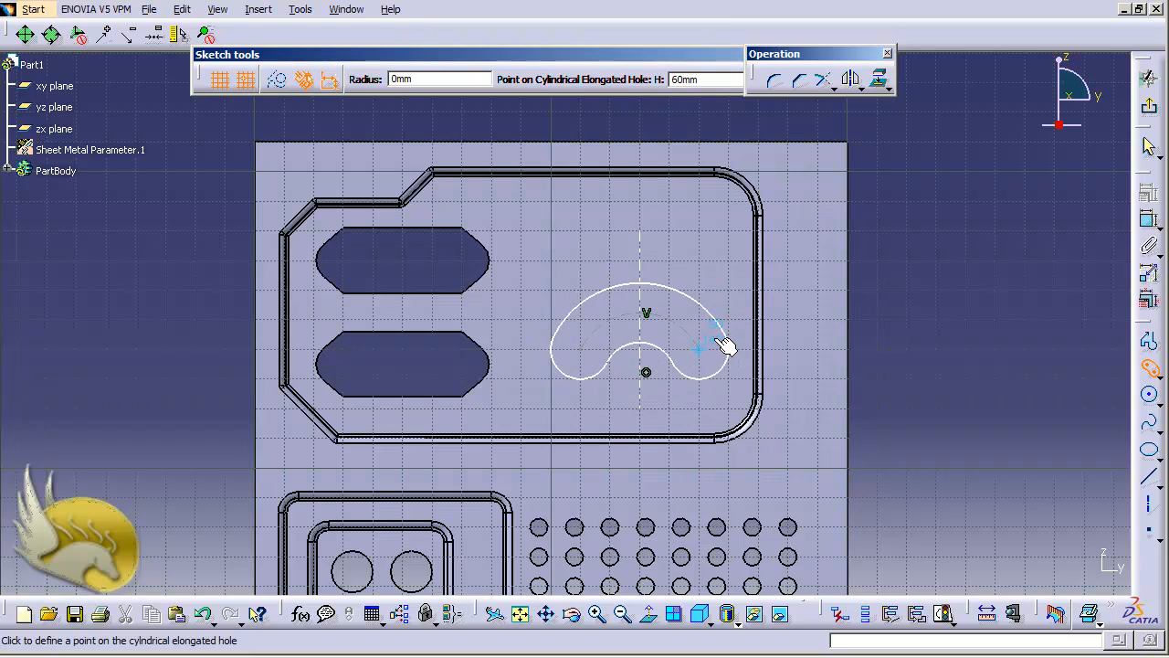
click(712, 325)
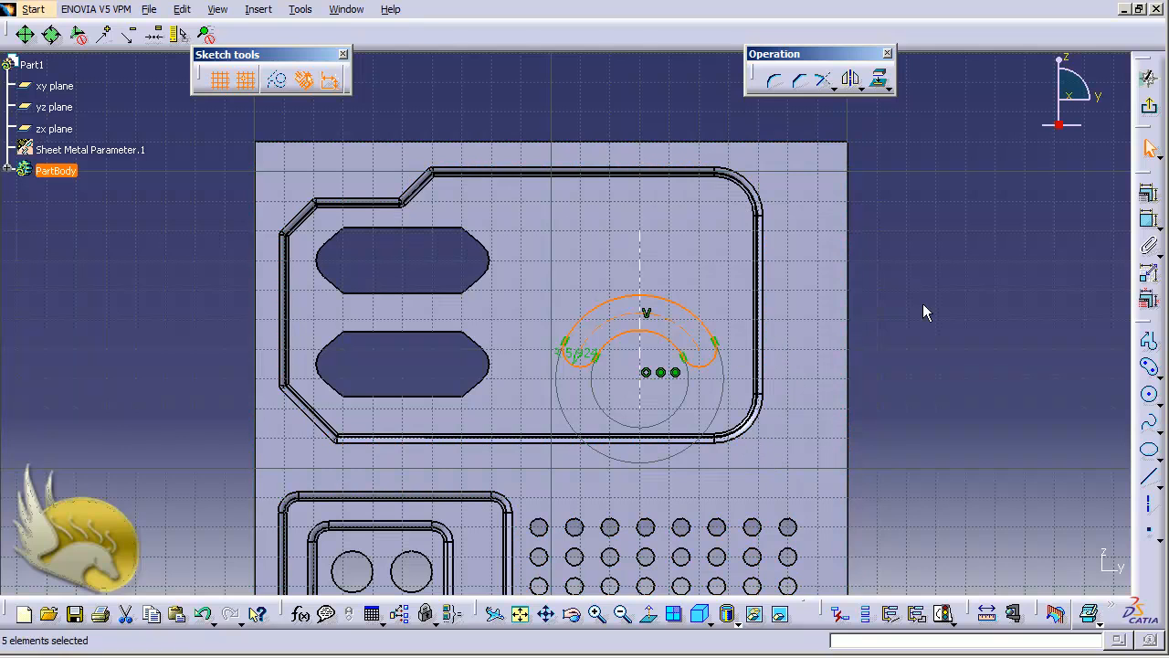
click(696, 332)
Dimension the arc slot's radius and set it to 15 mm.
click(877, 342)
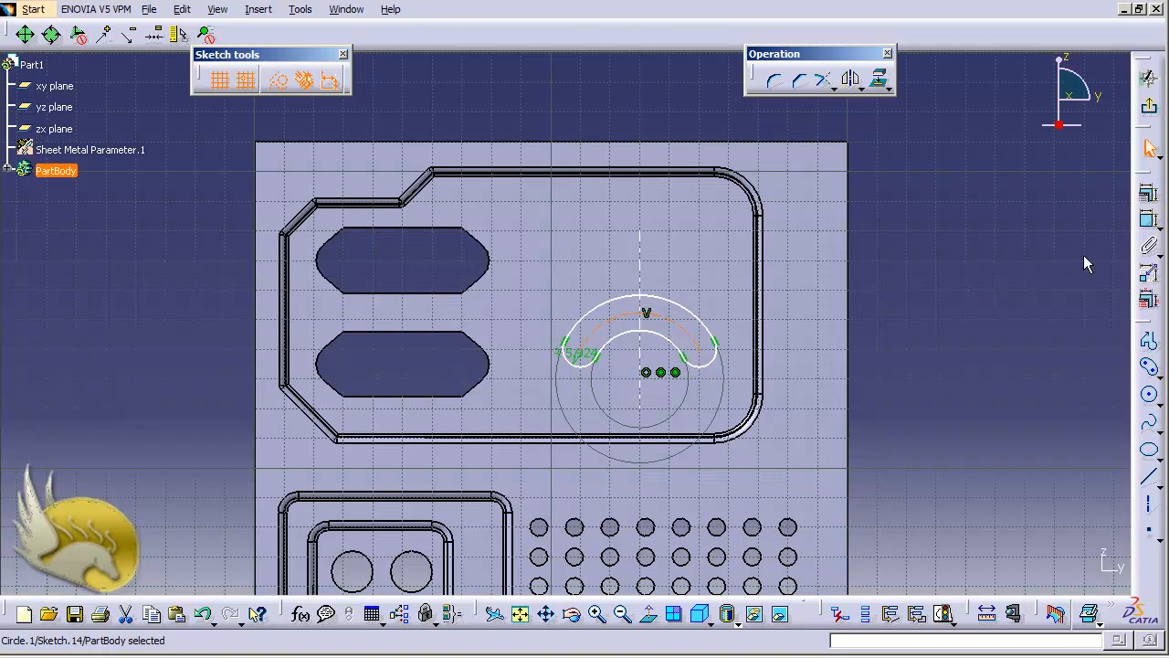
click(1148, 220)
click(926, 280)
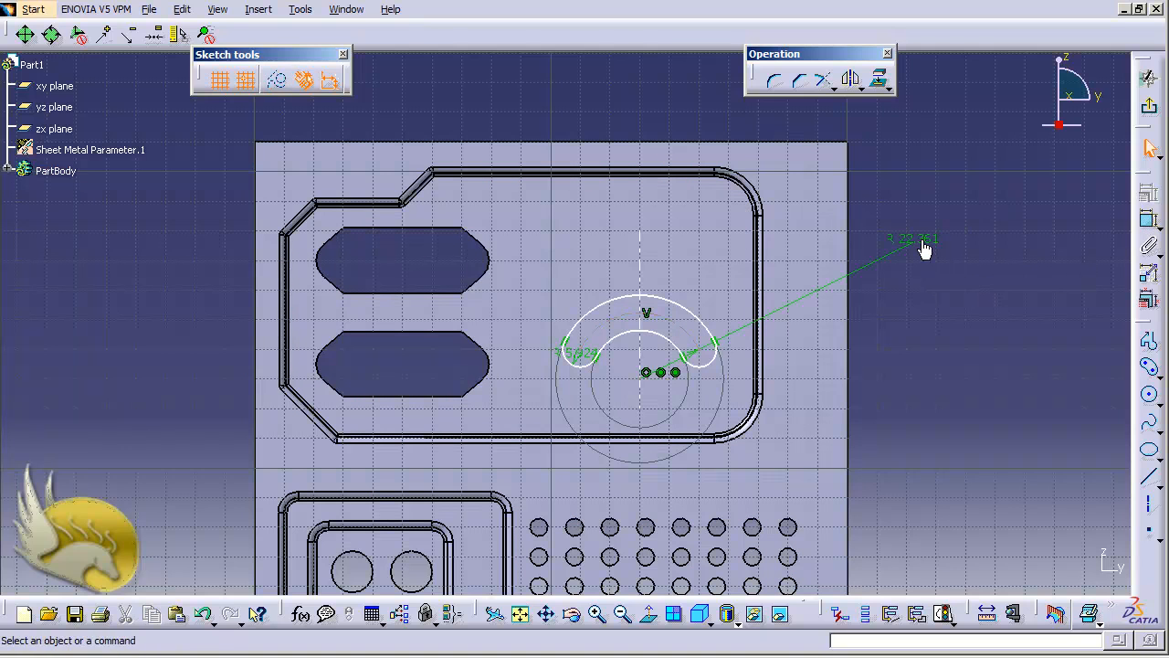
double_click(919, 240)
text(15)
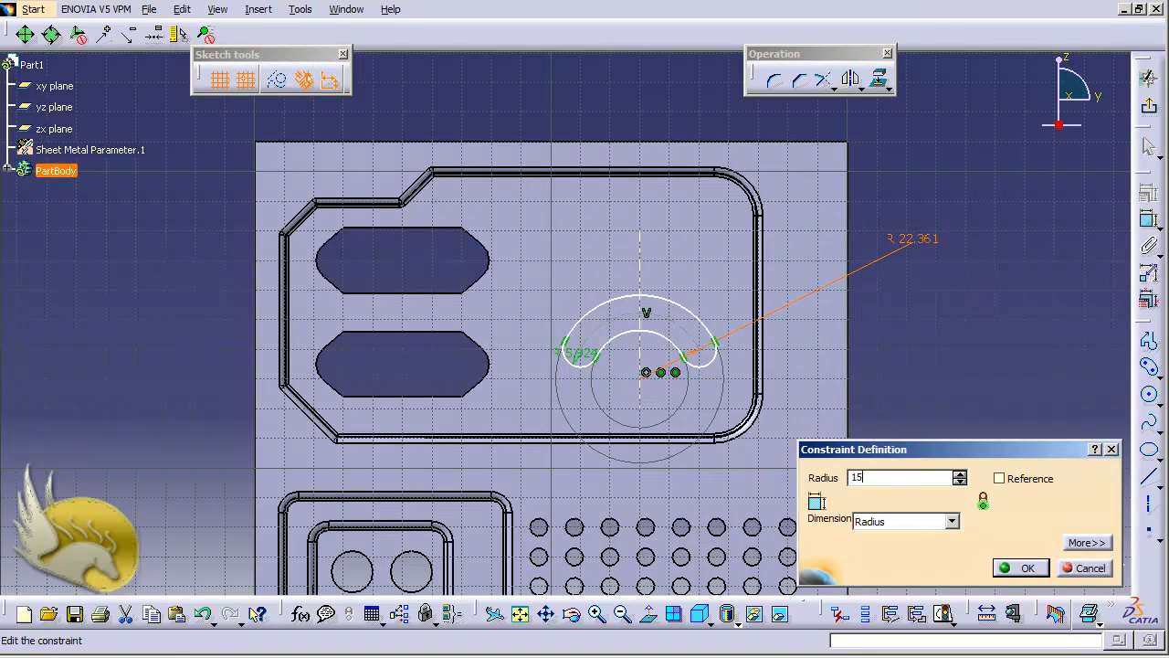
key(Return)
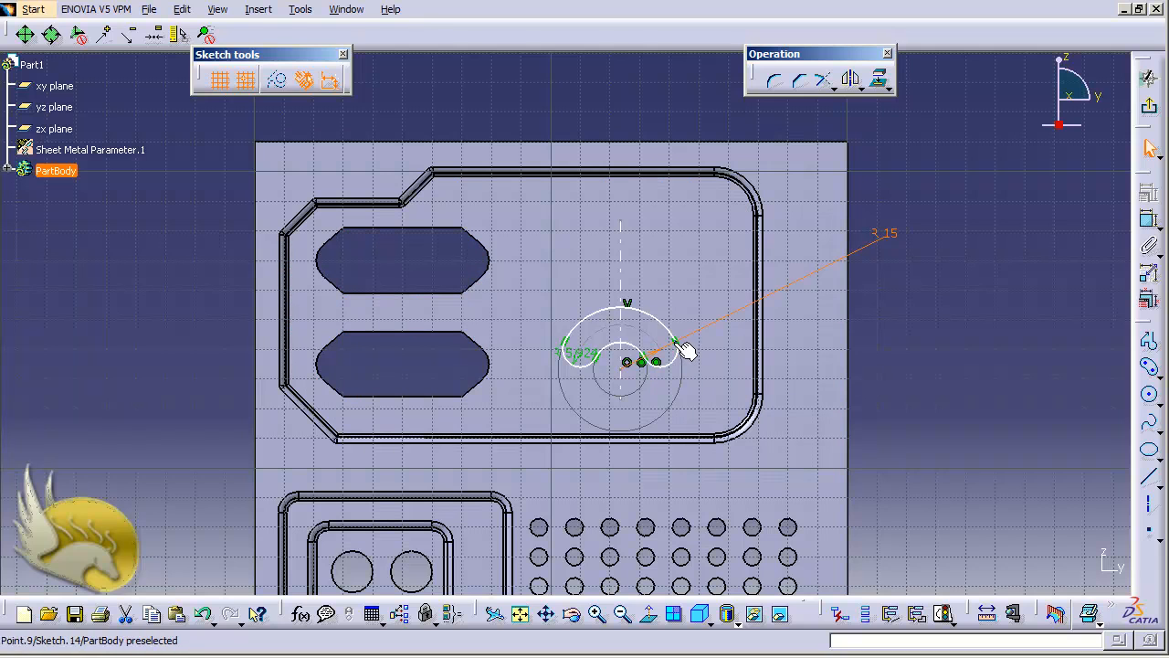
Set the distance between the arc's end points from 37.429 to 18 mm, selecting an end point and the vertical axis.
click(689, 364)
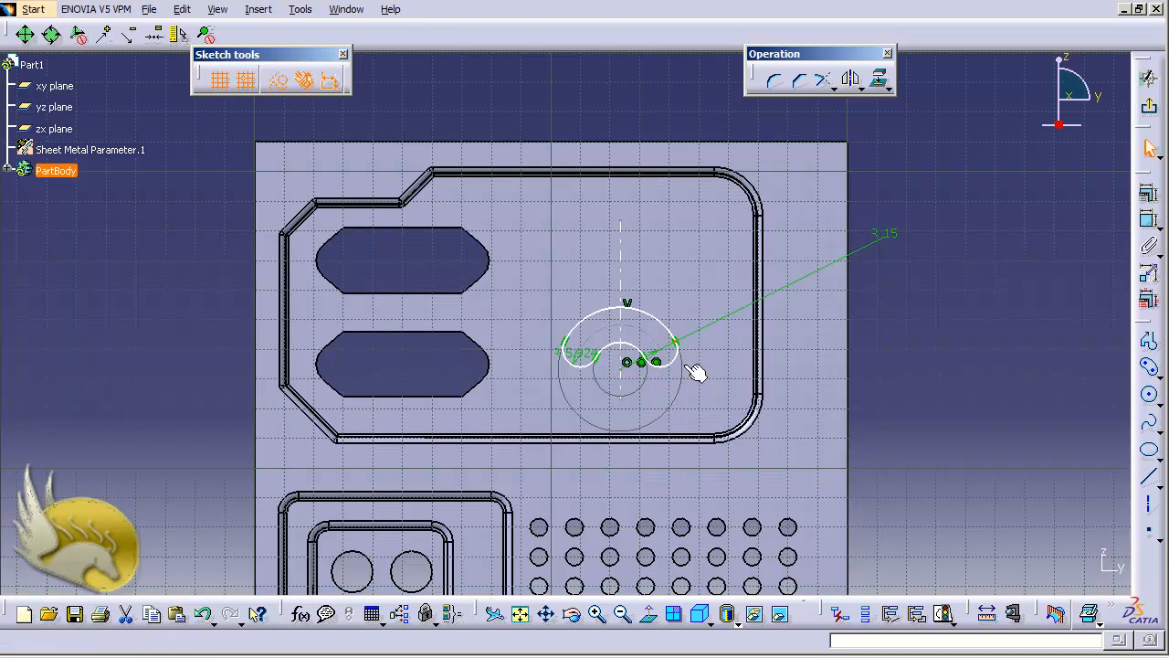
ctrl+click(565, 342)
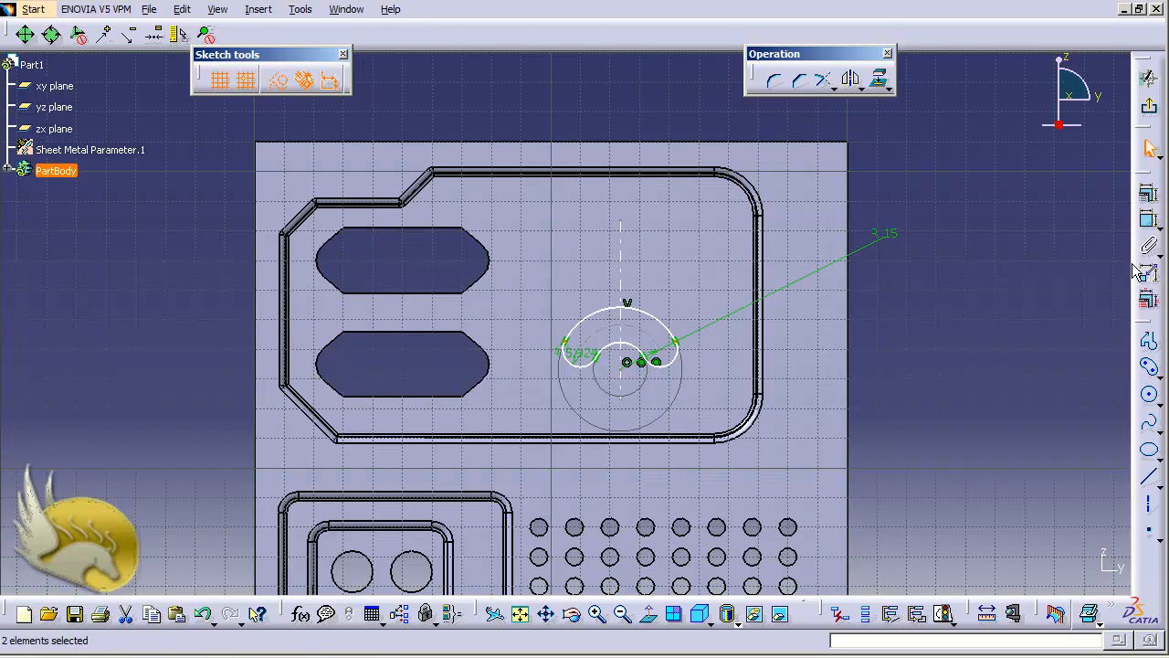
click(1148, 220)
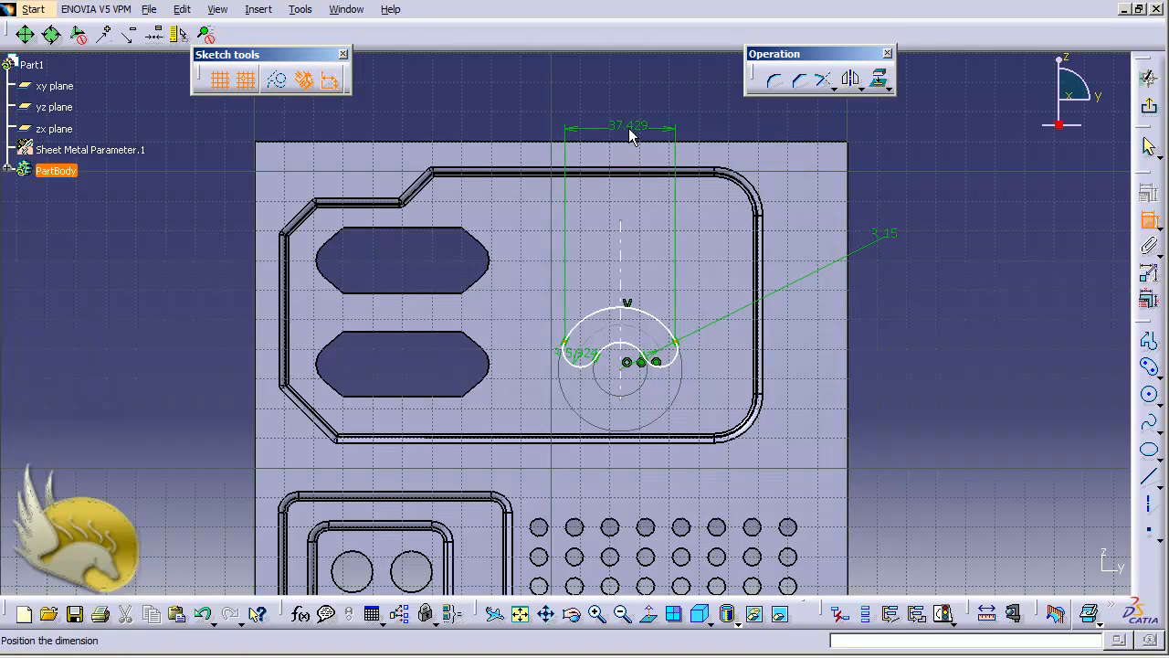
click(641, 119)
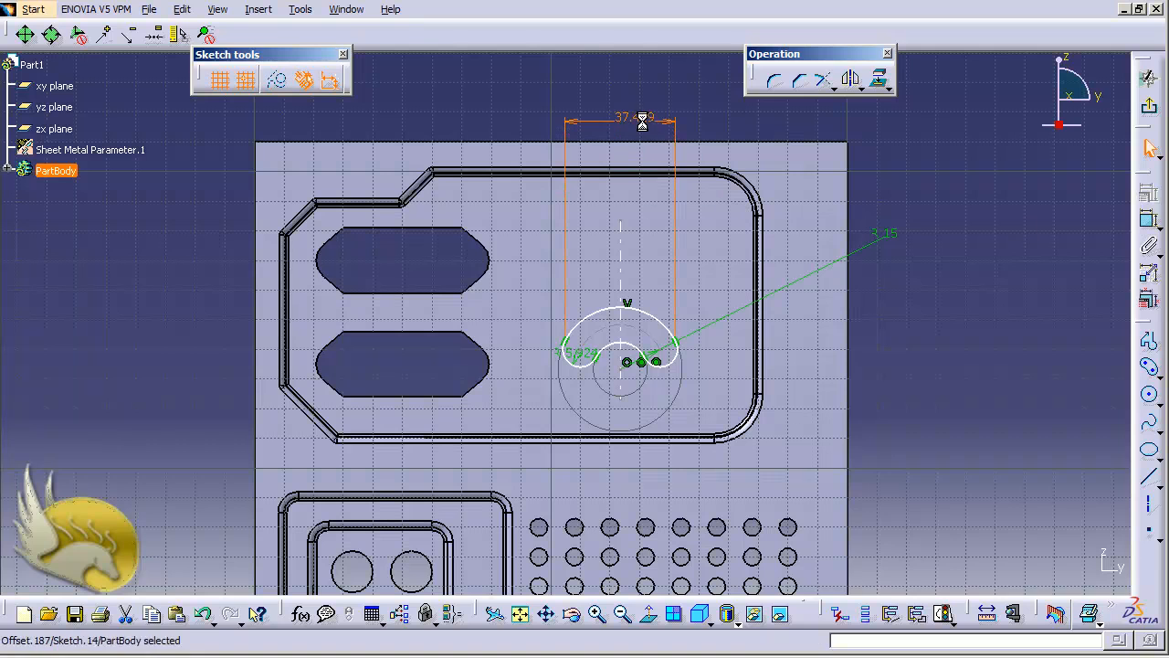
double_click(642, 120)
text(18)
key(Return)
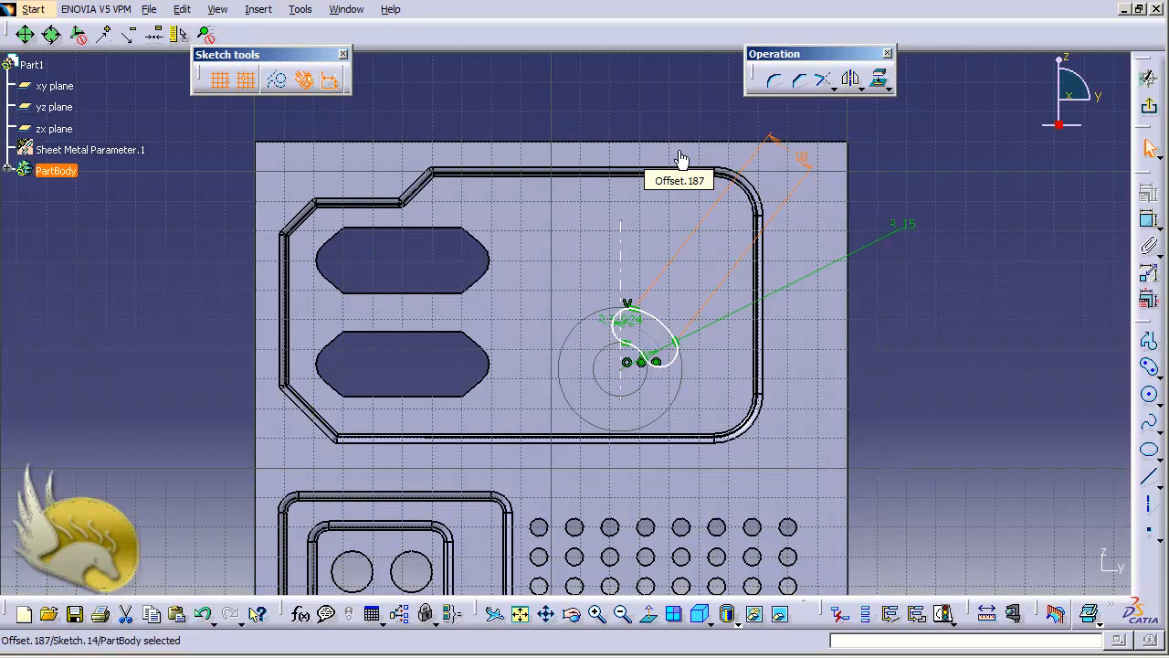
click(635, 309)
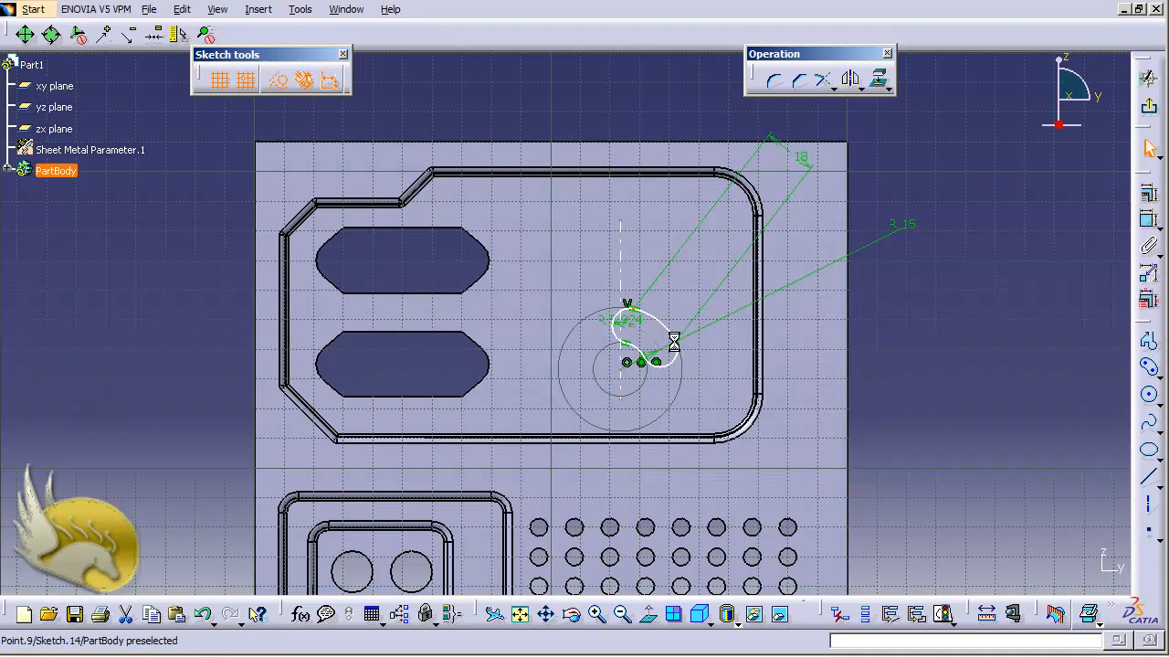
click(621, 252)
Make the arc's end points symmetric about the vertical axis.
click(1149, 203)
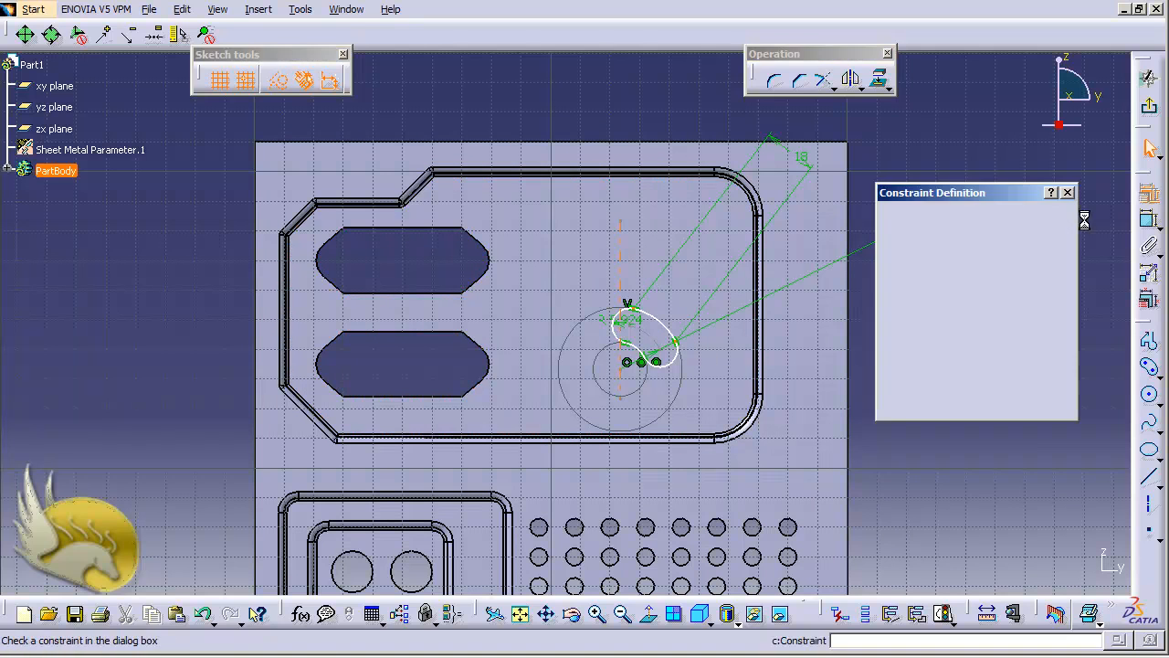
click(916, 339)
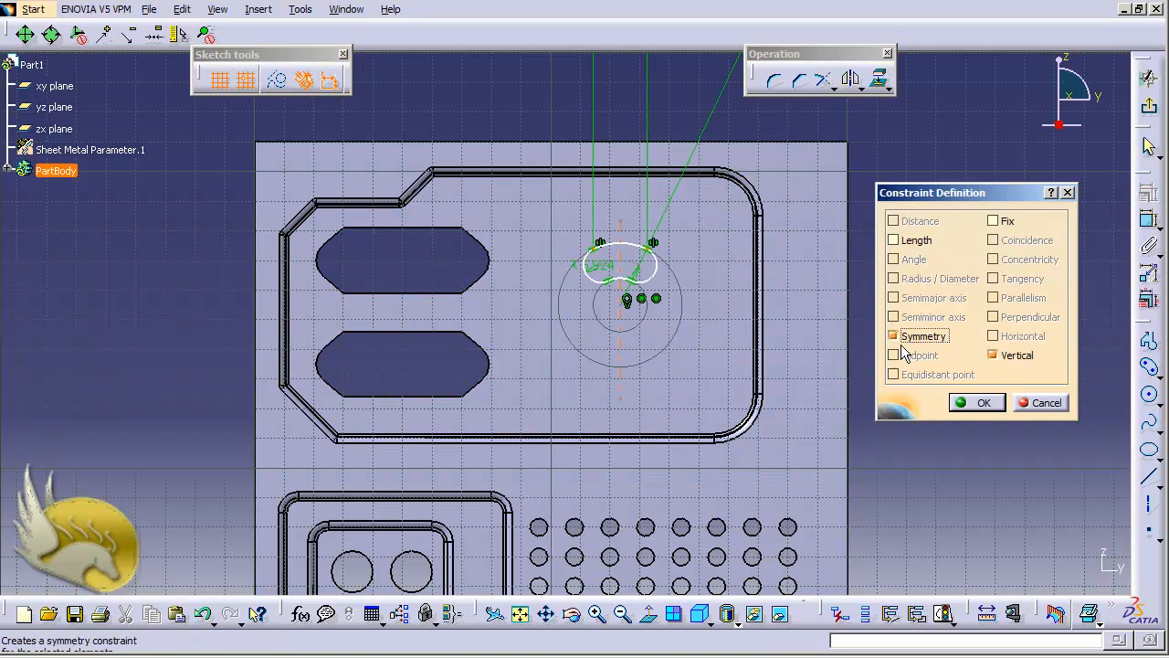
click(976, 402)
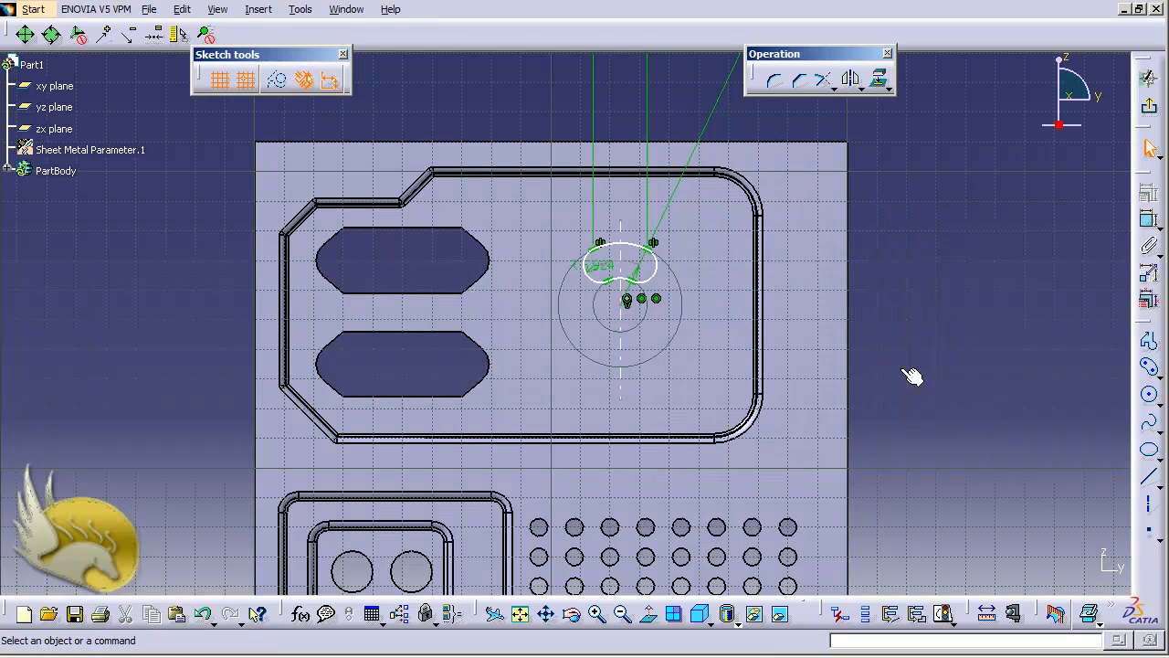
Reduce the slot's end radius from 5.924 to 3 mm.
double_click(596, 264)
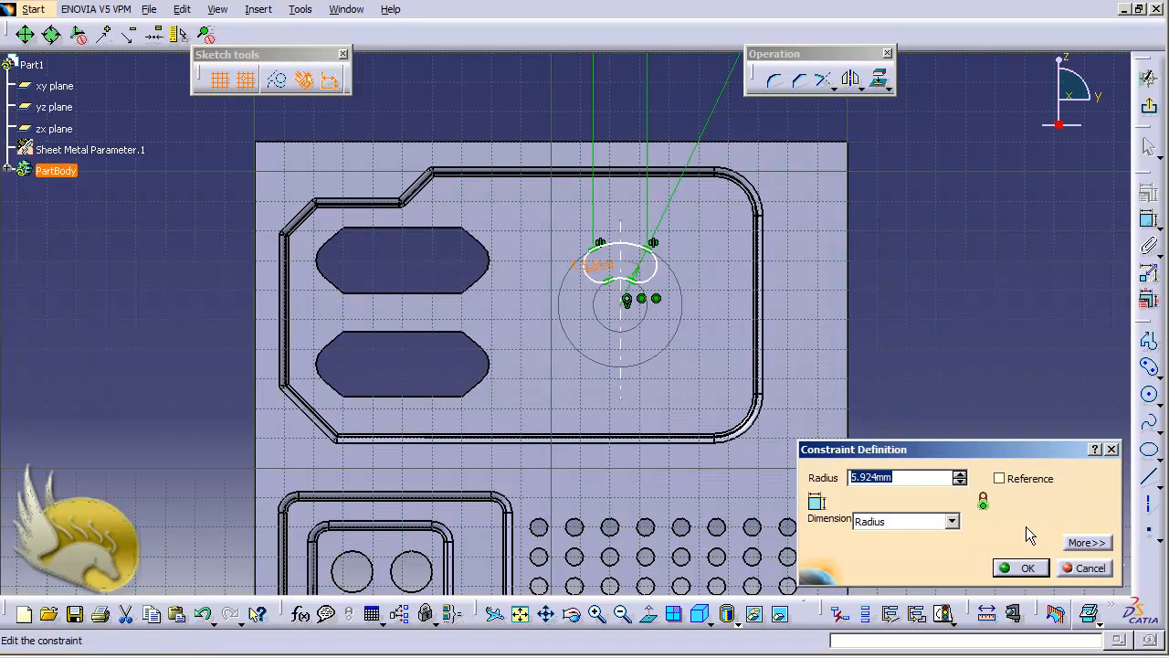
text(3)
key(Return)
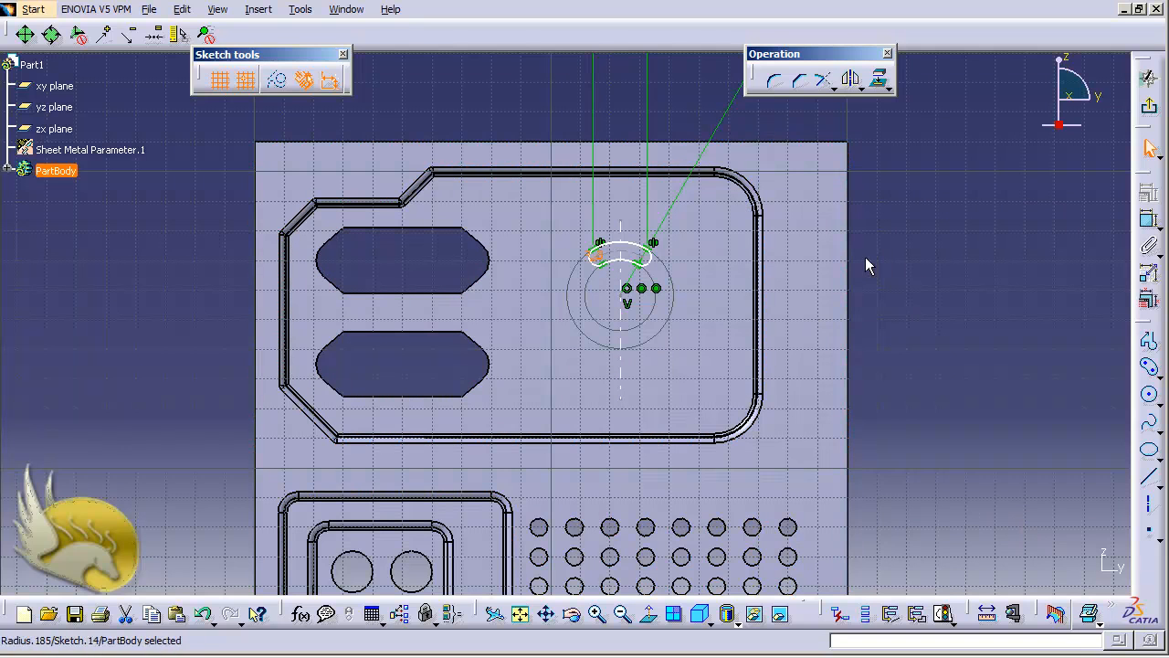
click(924, 367)
Dimension the slot centre point from the H axis and set the vertical distance to 155 mm.
scroll(924, 367, down, 2)
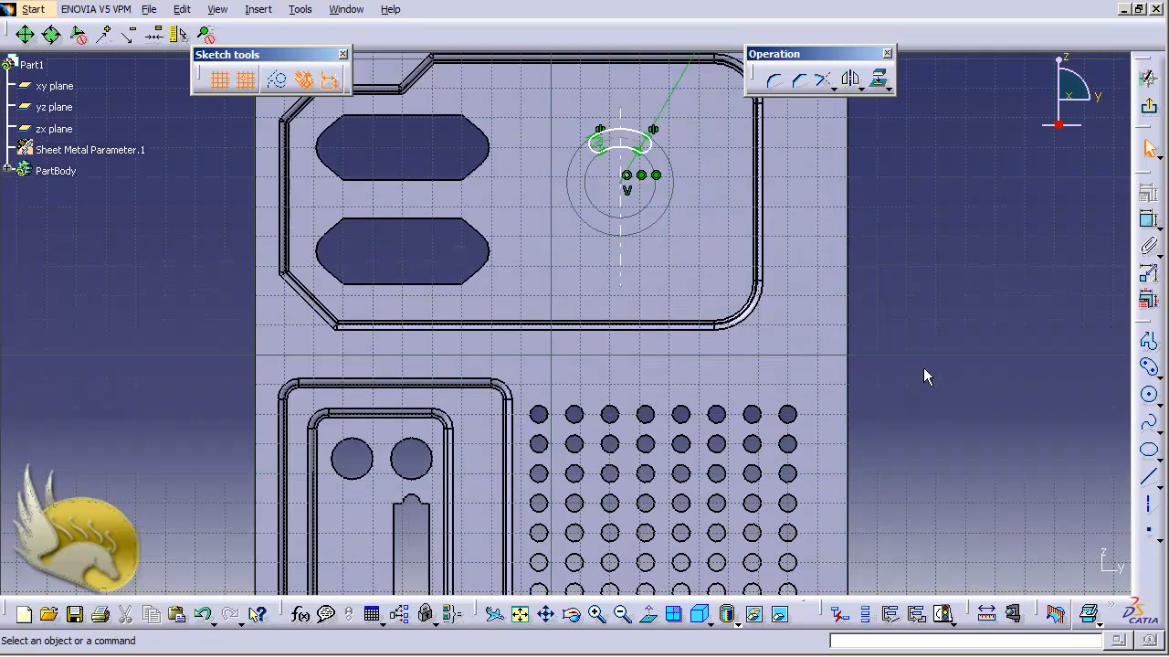
scroll(923, 367, up, 2)
scroll(924, 368, down, 2)
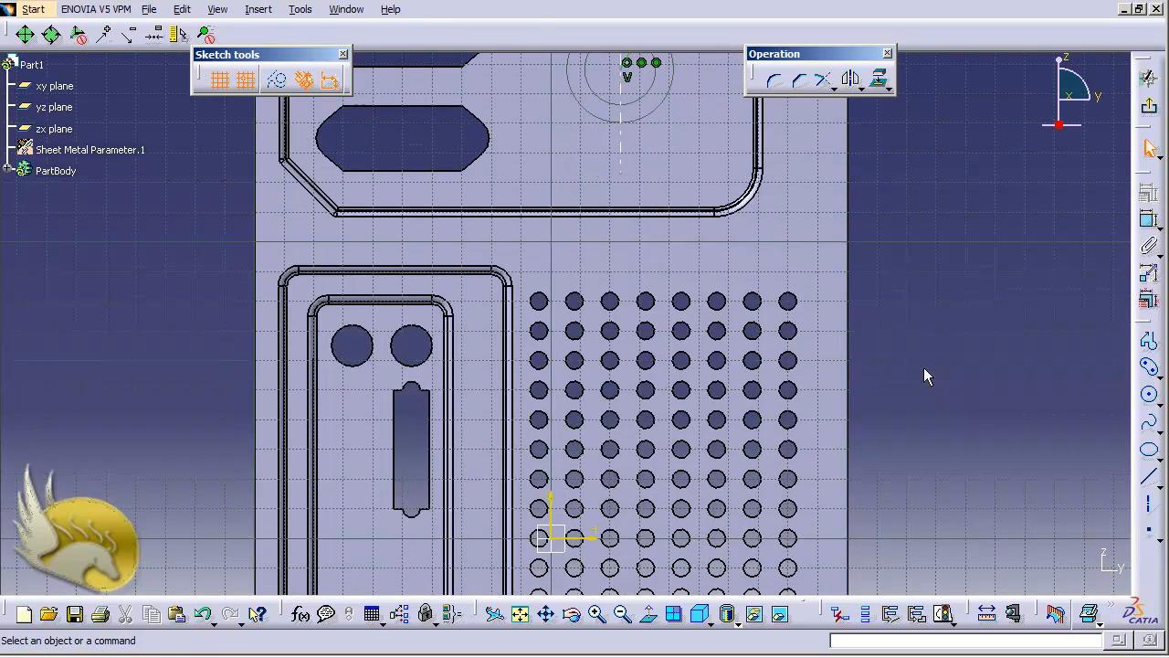
click(605, 540)
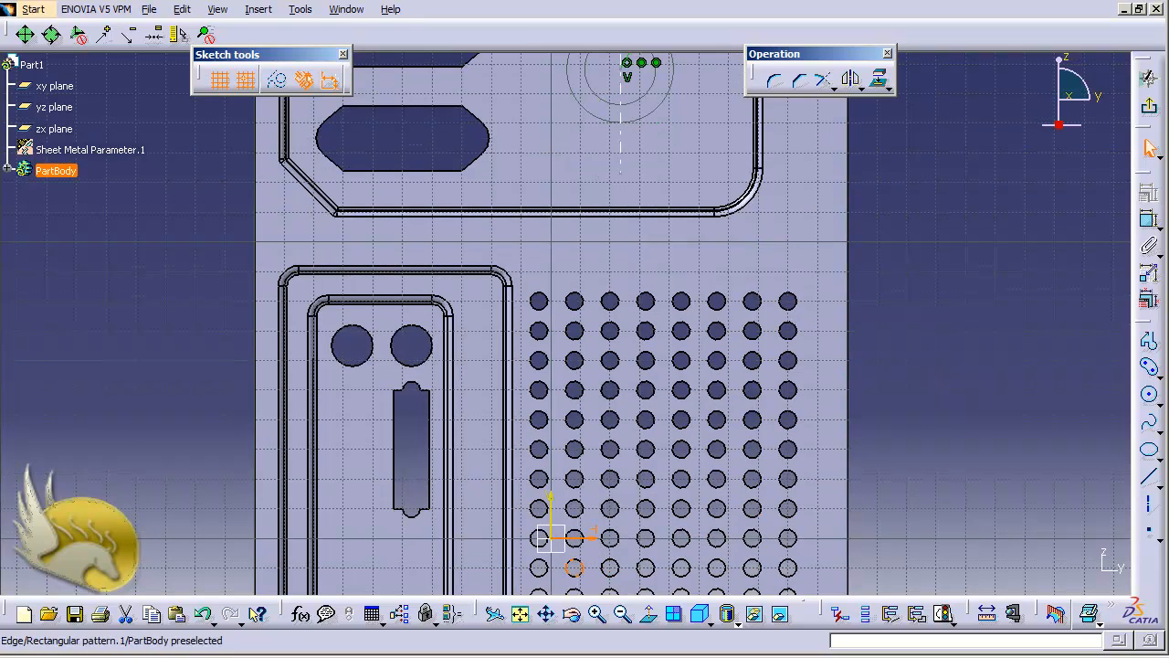
ctrl+click(627, 62)
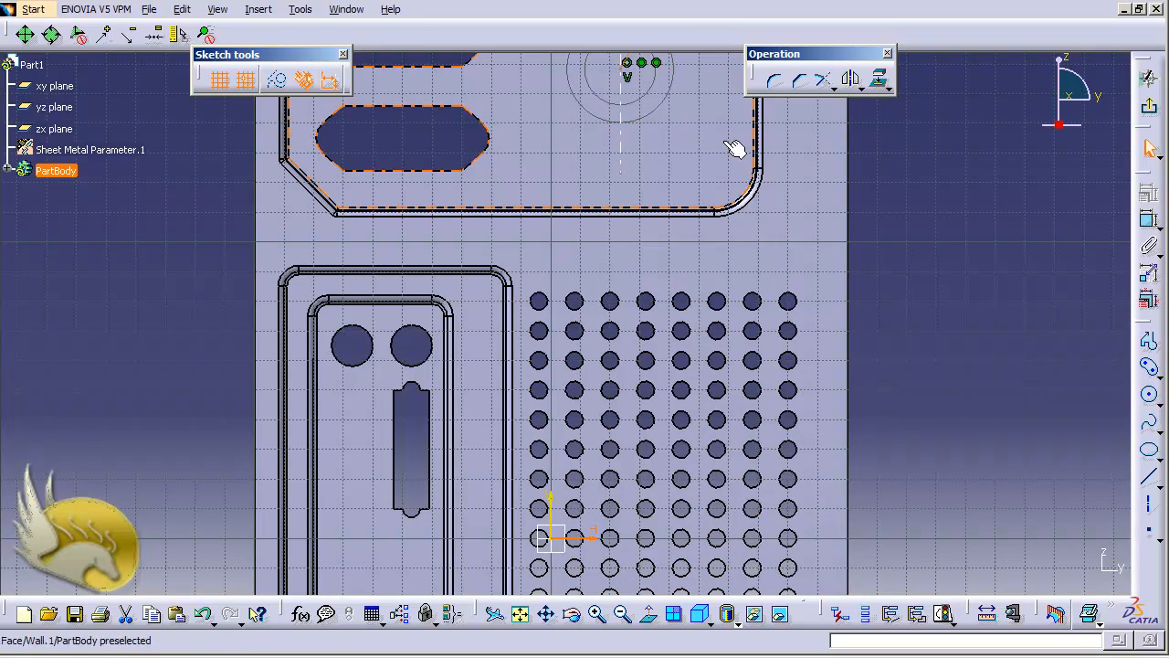
ctrl+click(627, 64)
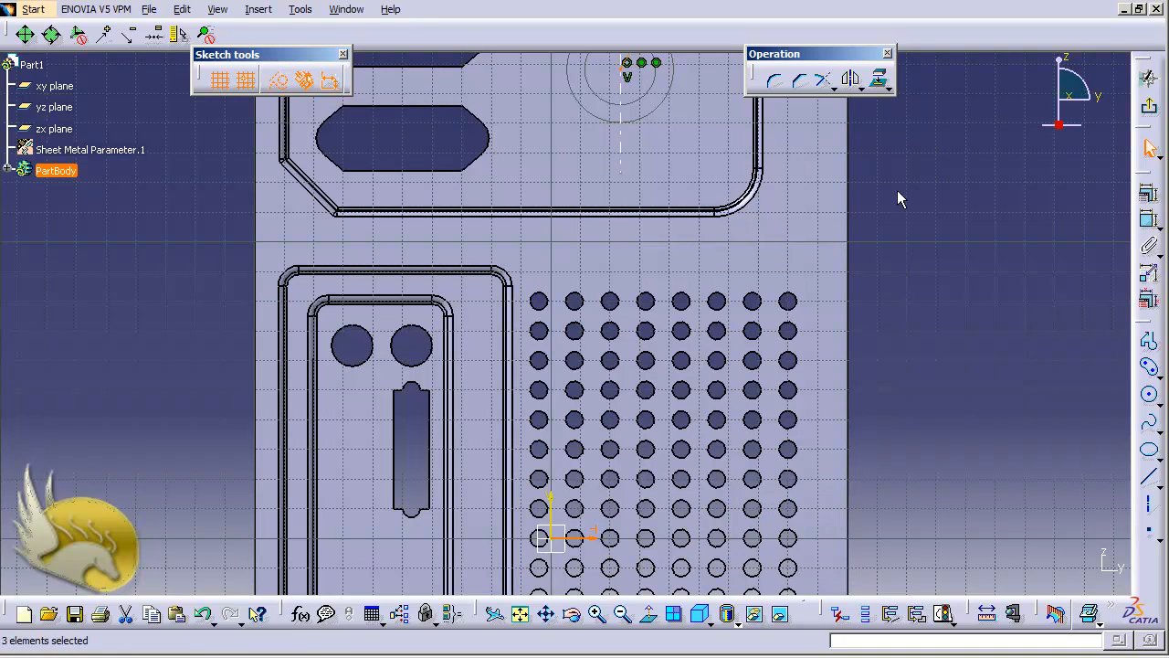
click(1148, 219)
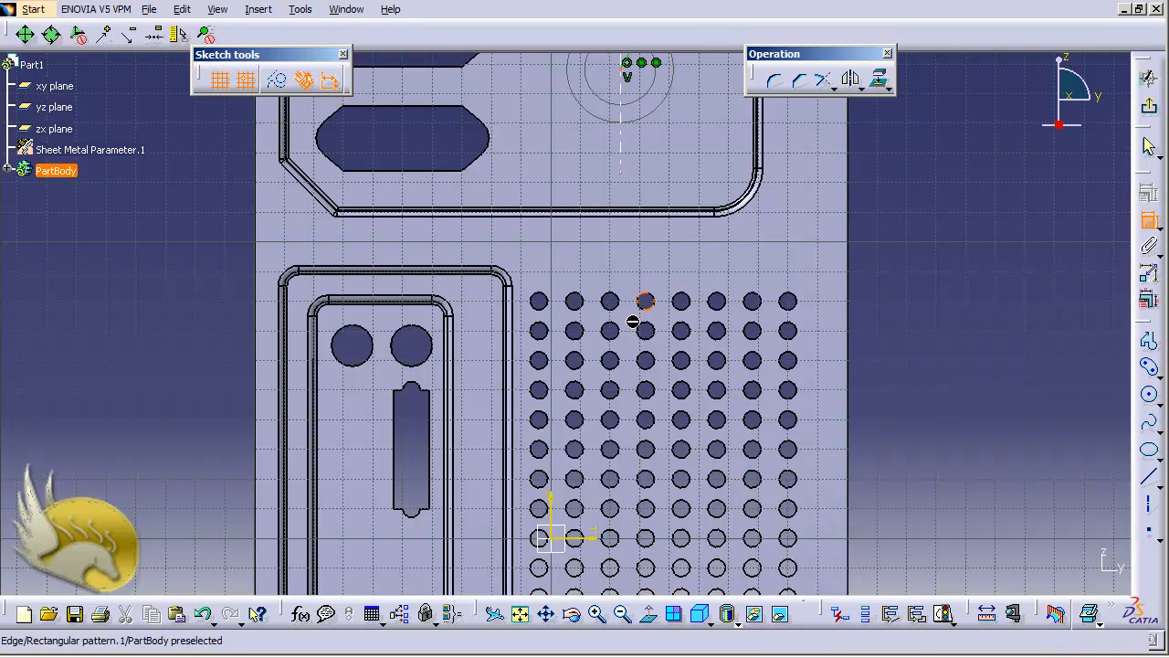
click(607, 540)
click(939, 390)
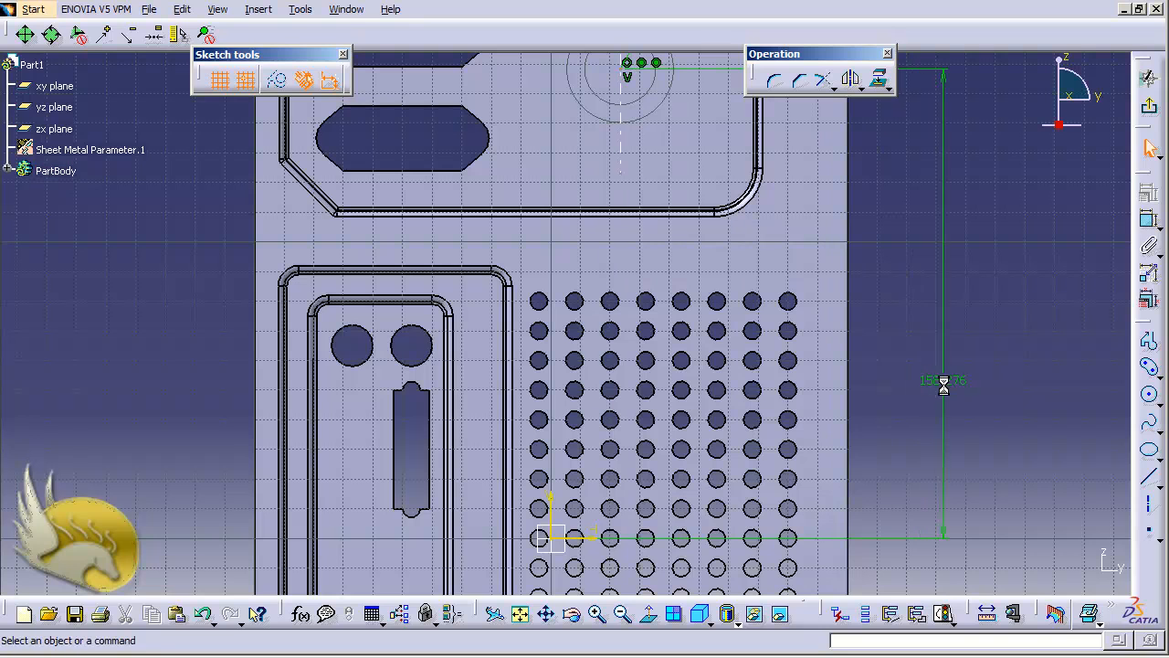
double_click(947, 390)
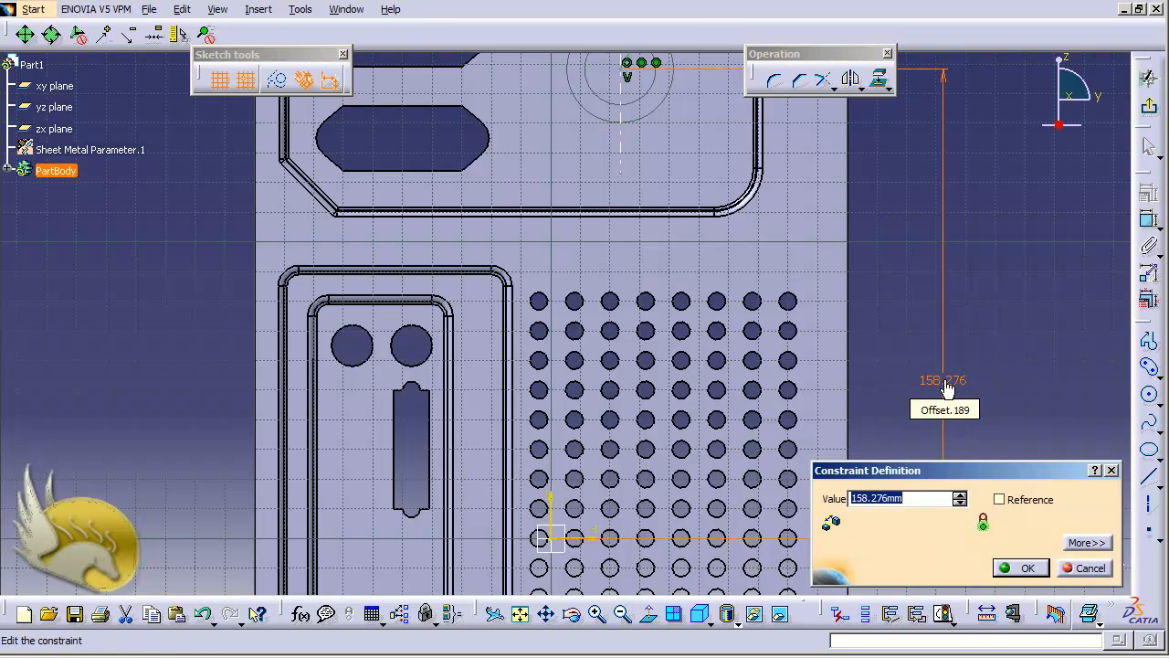
text(155)
key(Return)
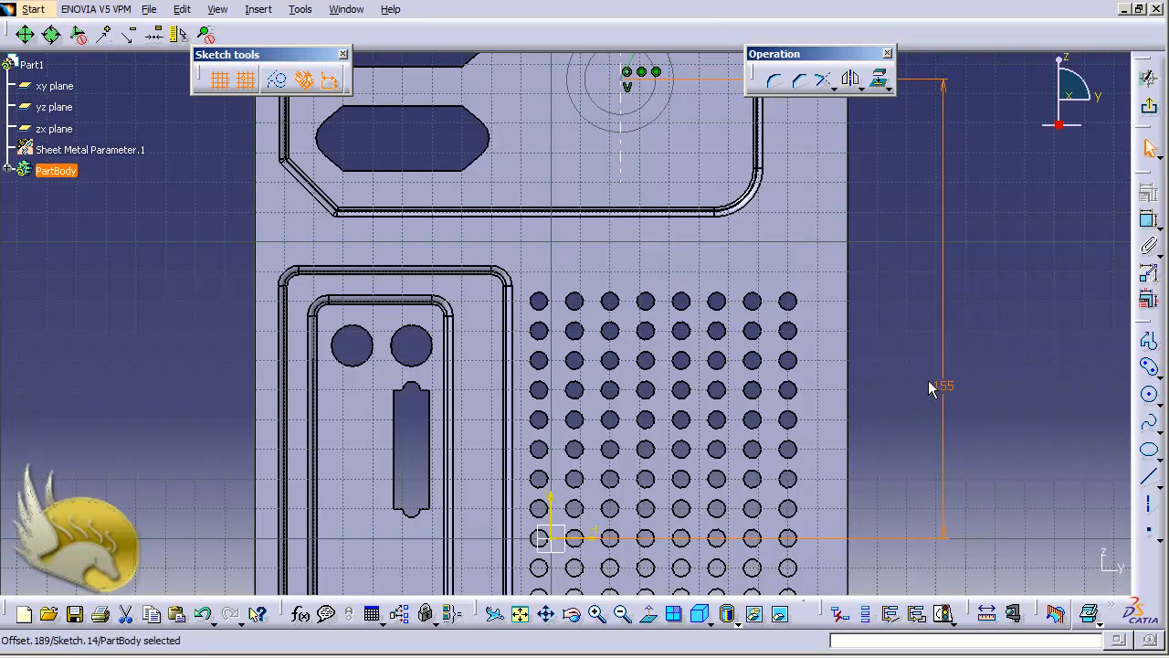
Dimension the slot's vertical centre line from the V axis and set the distance to 25 mm.
click(634, 214)
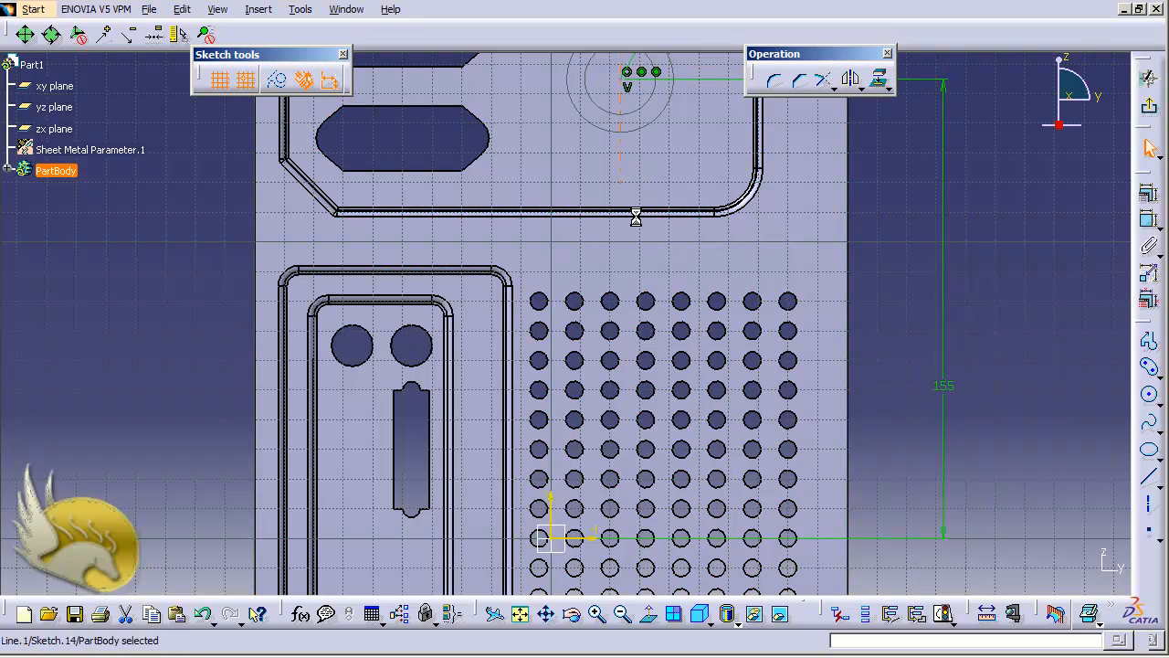
ctrl+click(551, 504)
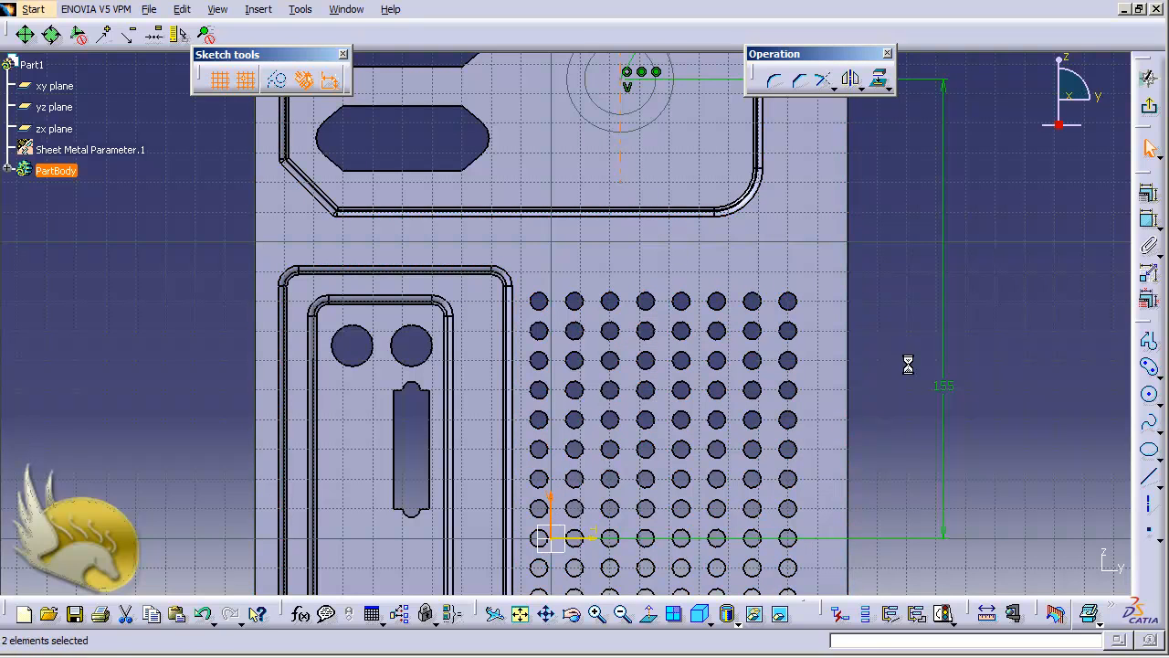
click(1153, 247)
click(919, 346)
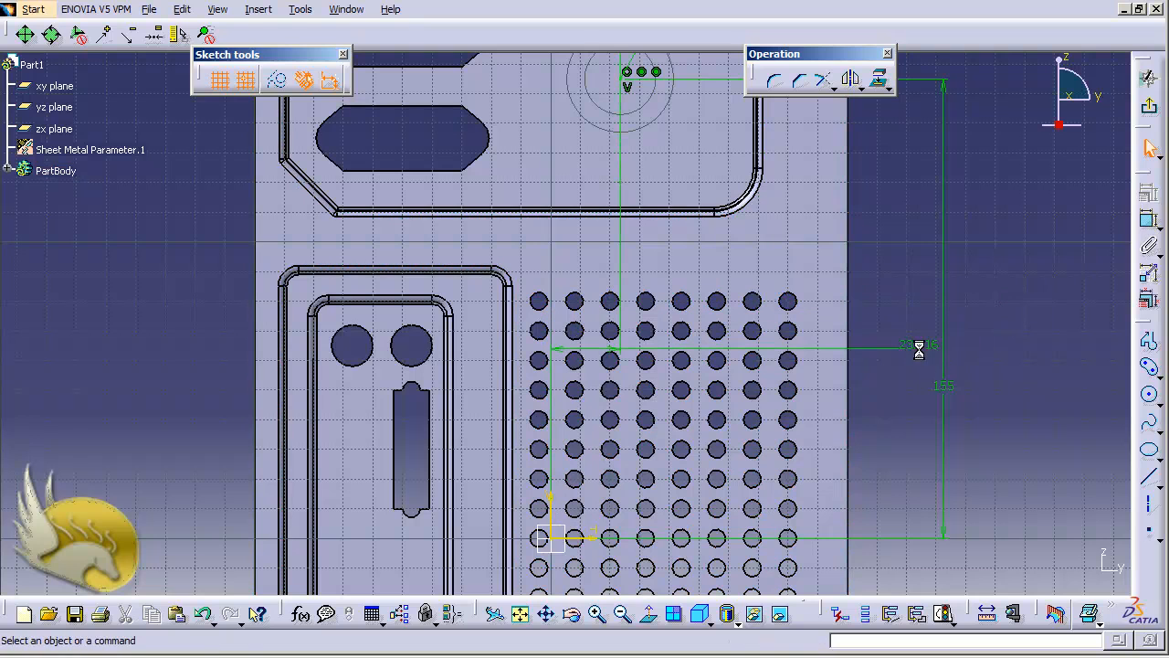
double_click(921, 352)
text(2)
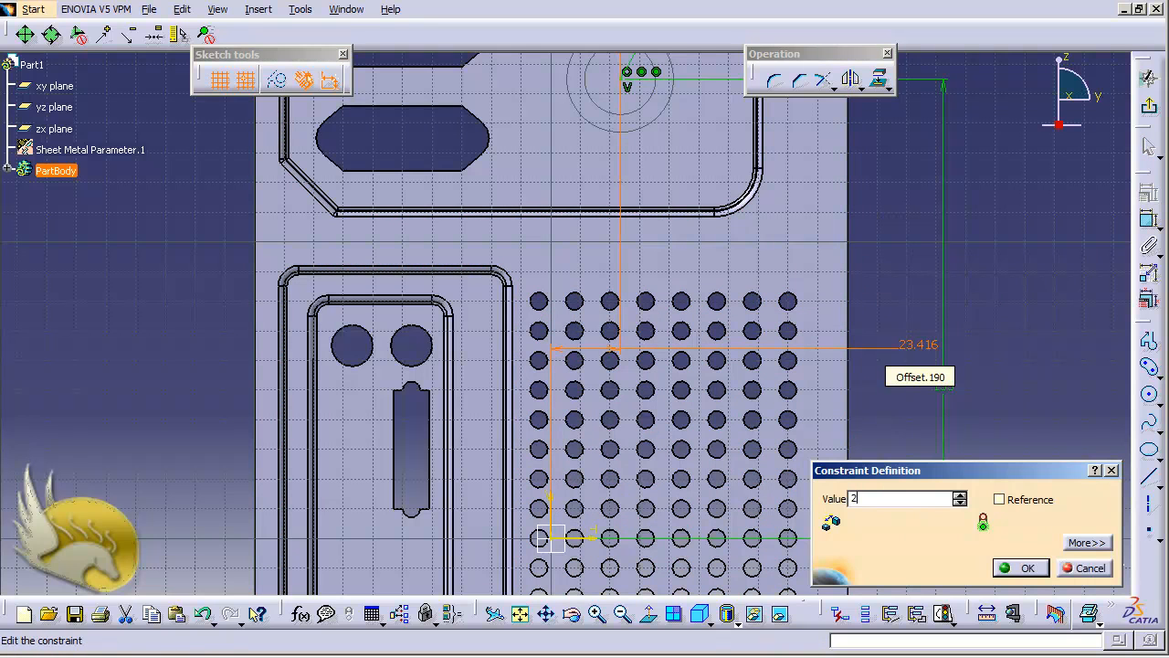
text(5)
key(Return)
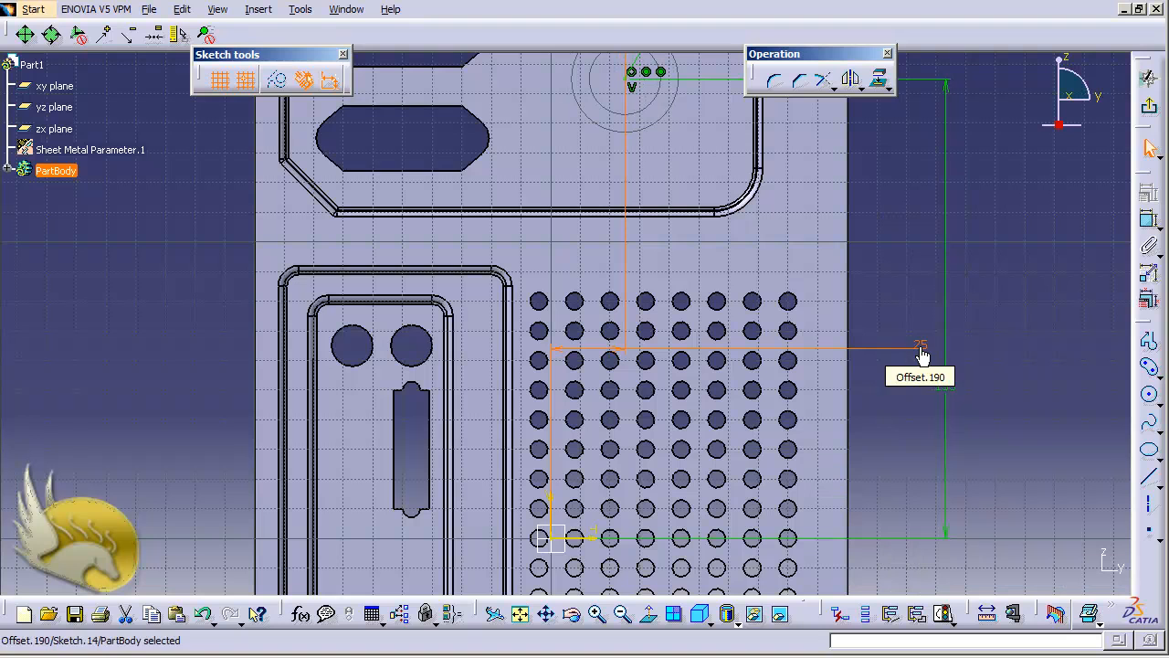
click(882, 223)
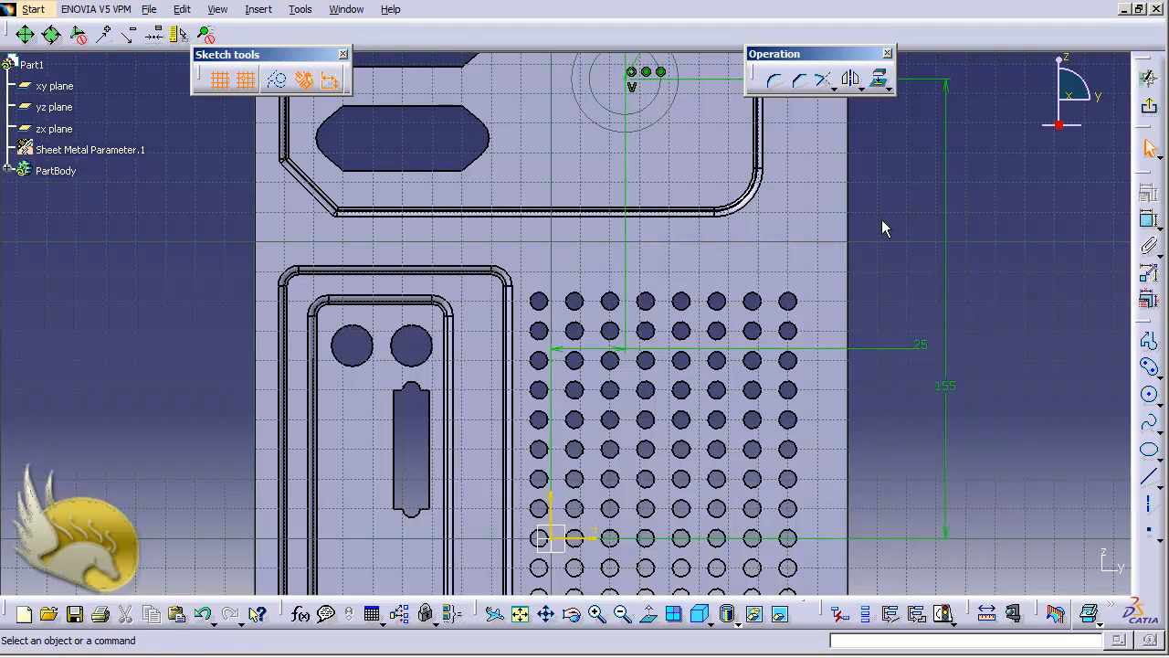
scroll(881, 220, down, 2)
scroll(883, 228, up, 4)
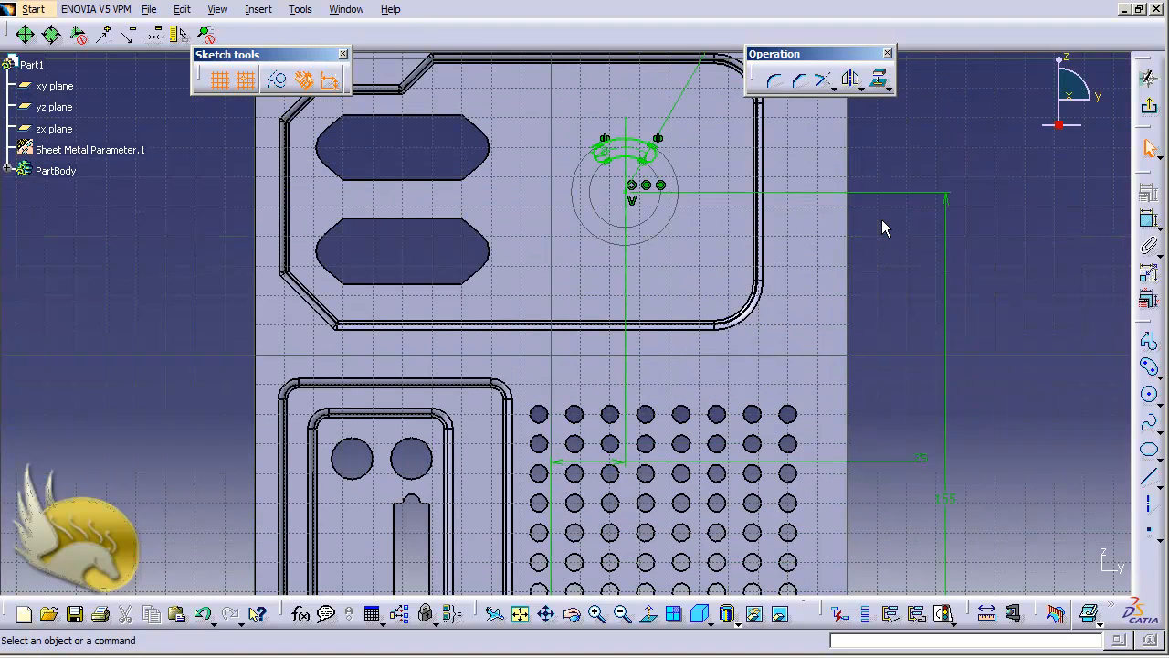
Exit Sketch.14 to the 3D part and switch to Generative Sheetmetal Design via Start > Mechanical Design.
click(1149, 106)
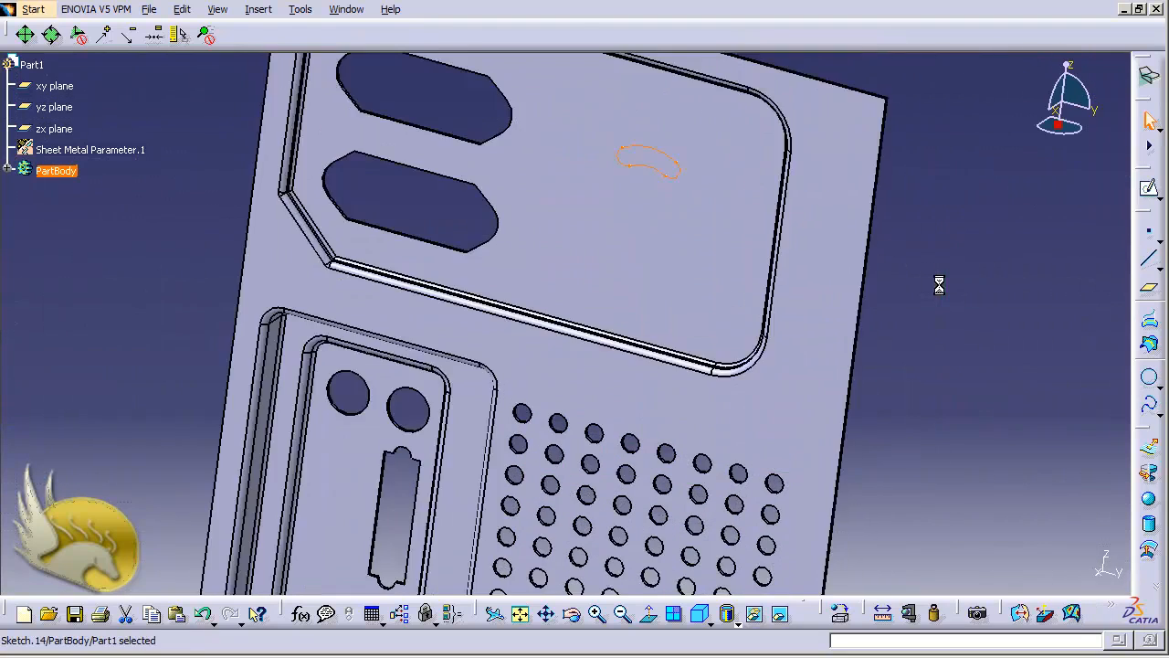
click(259, 9)
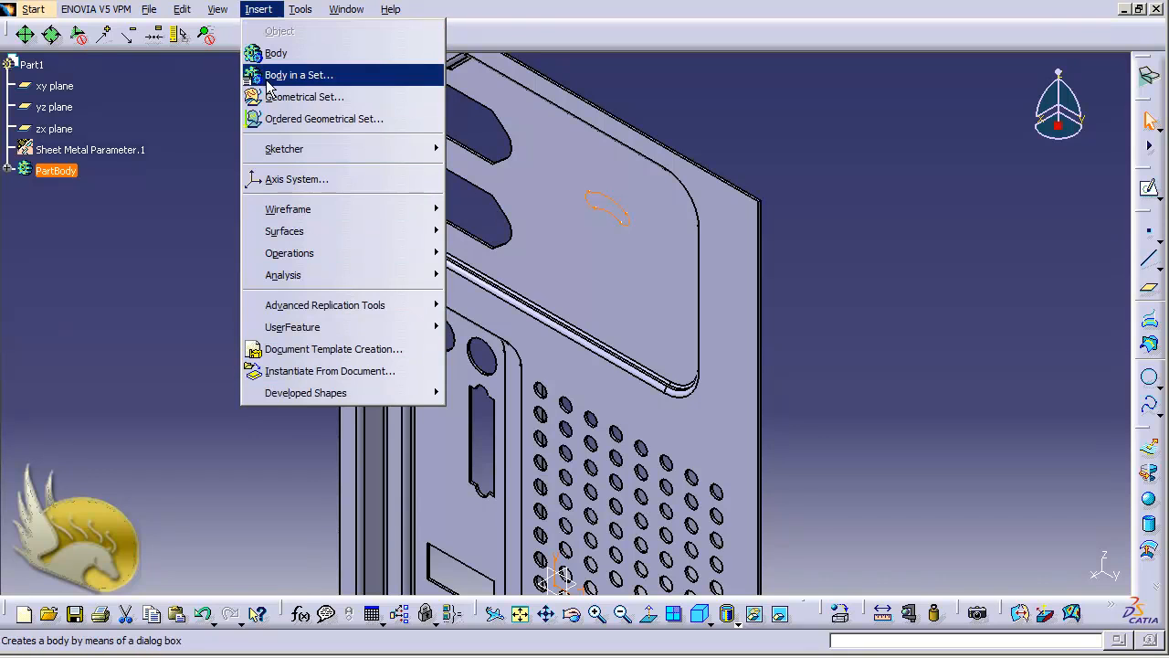
mouse_move(31, 11)
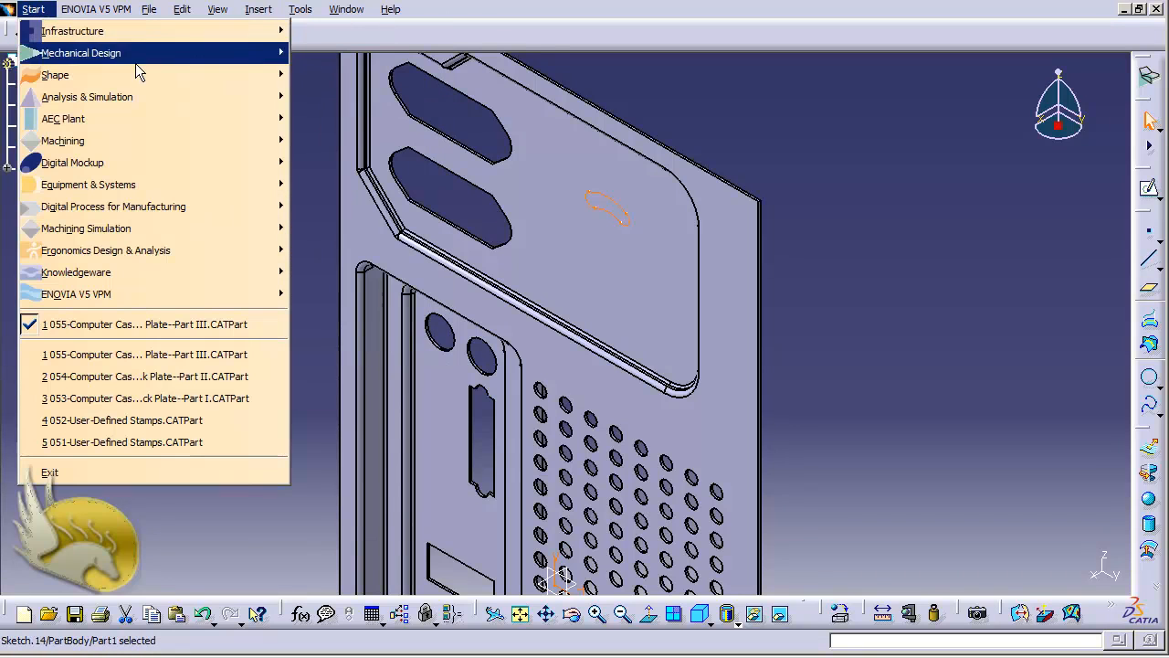
mouse_move(173, 58)
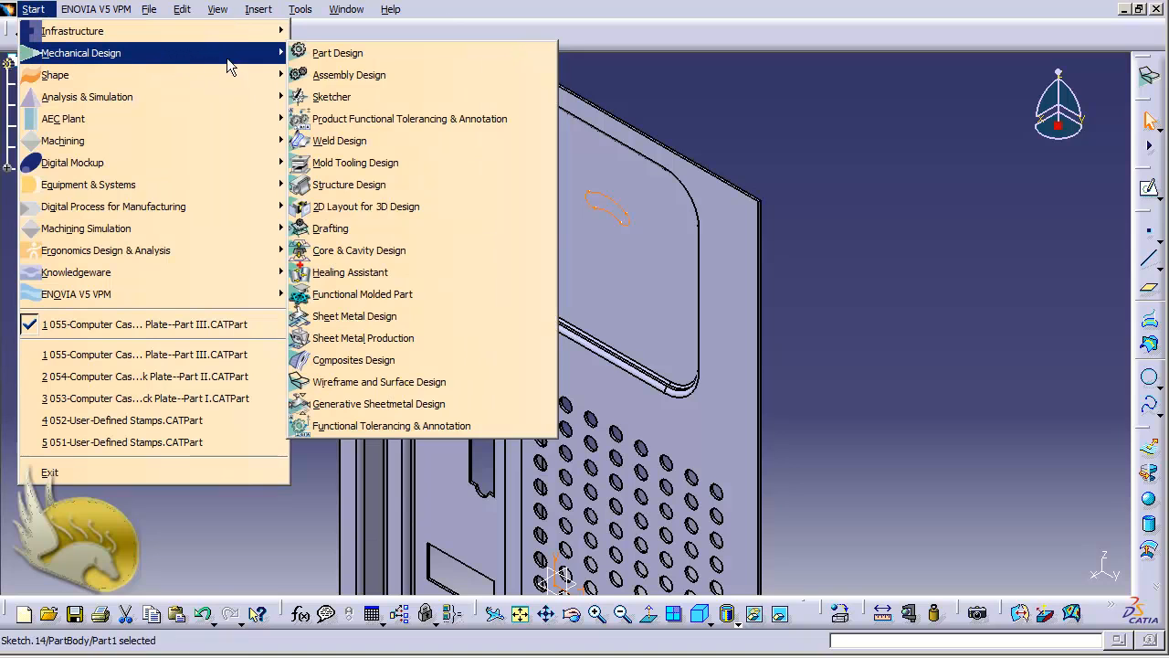
click(434, 414)
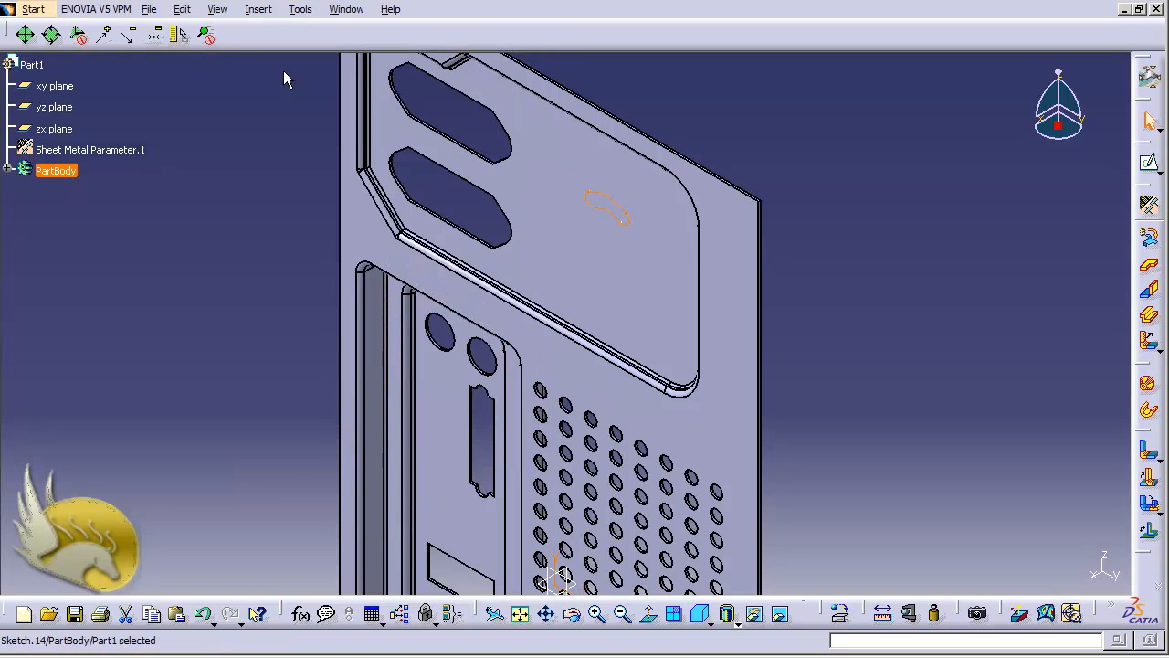
Cut out the Sketch.14 arc slot with End Limit Type 'Up to last' and rotate to inspect it.
click(255, 13)
mouse_move(402, 387)
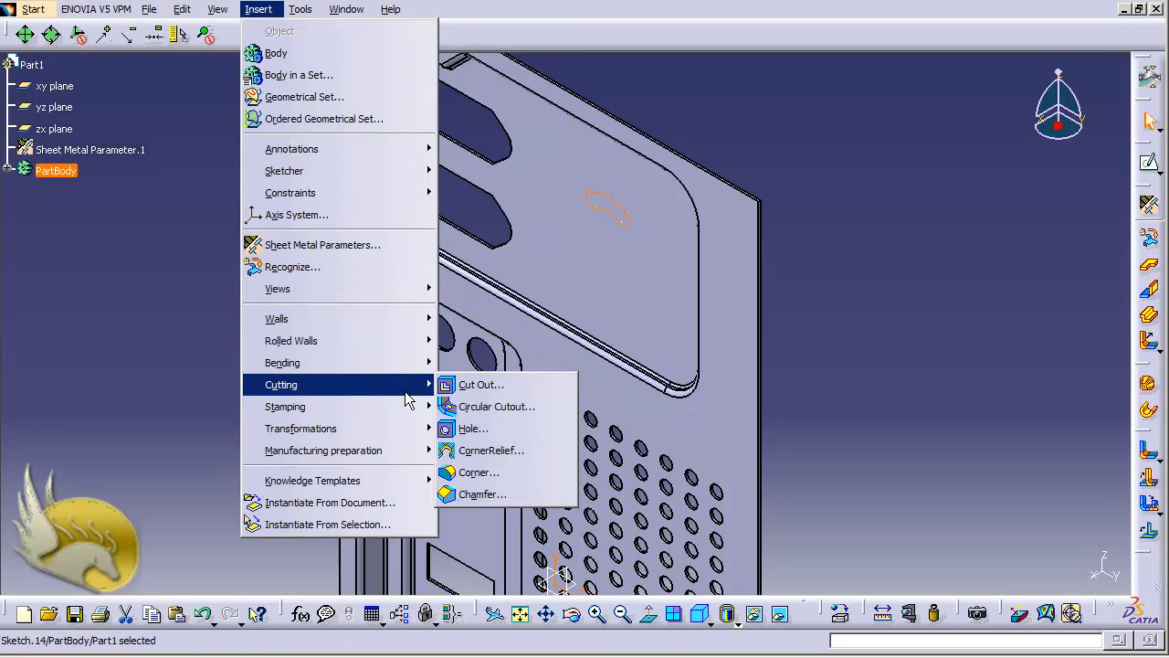
click(478, 385)
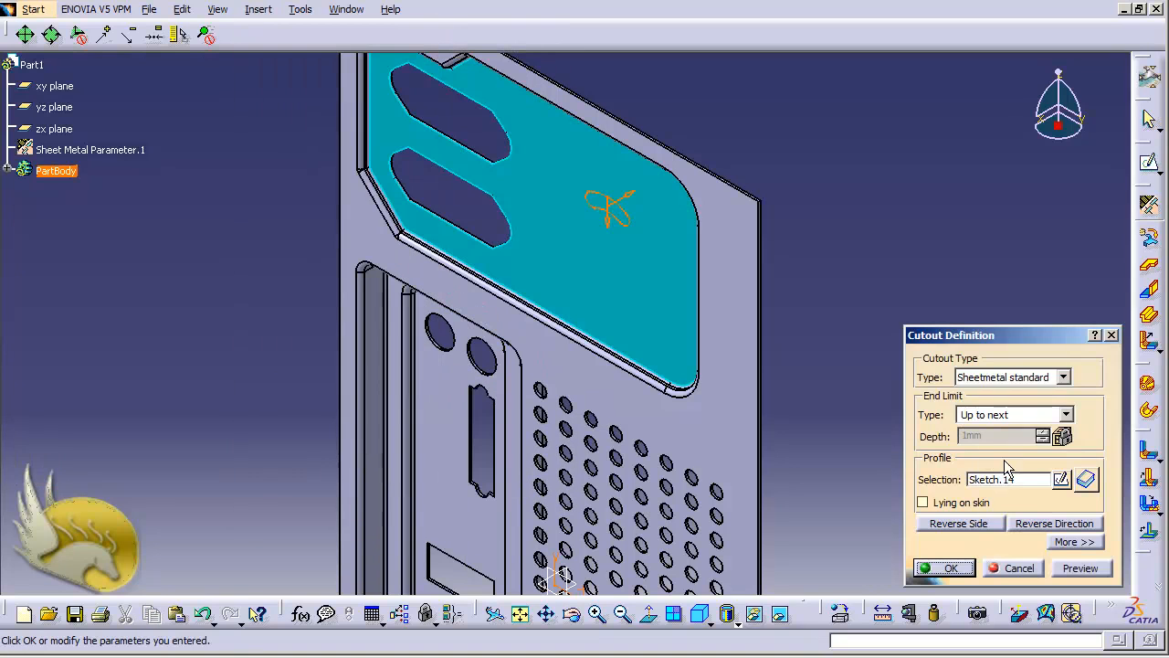
click(1055, 416)
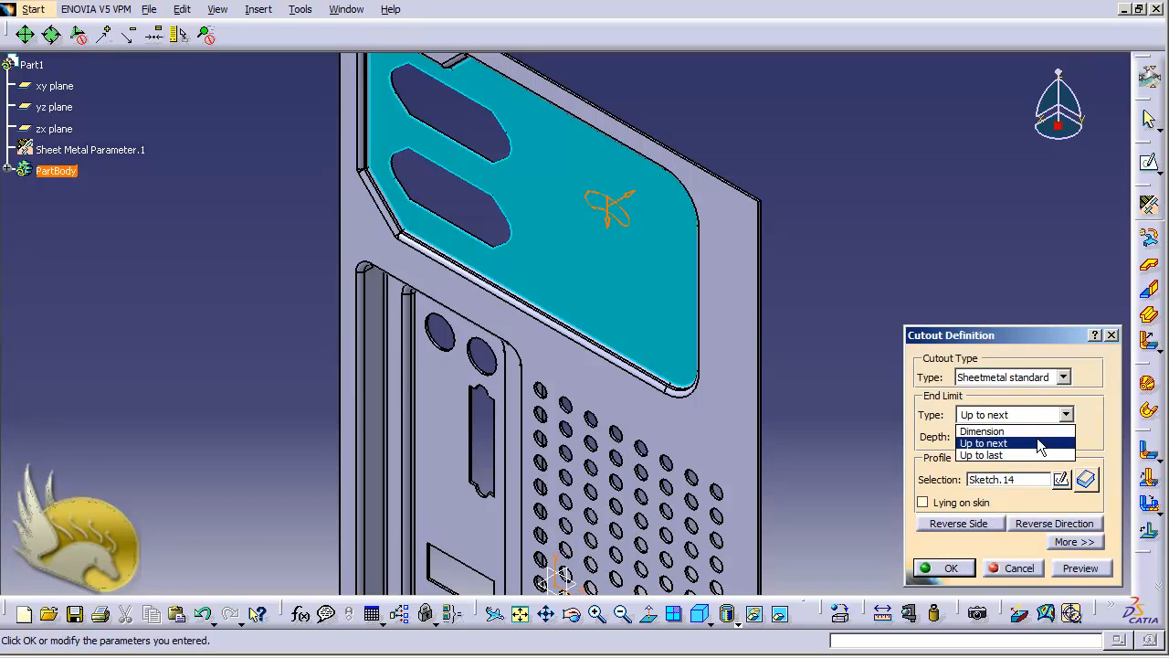
click(1023, 454)
click(947, 567)
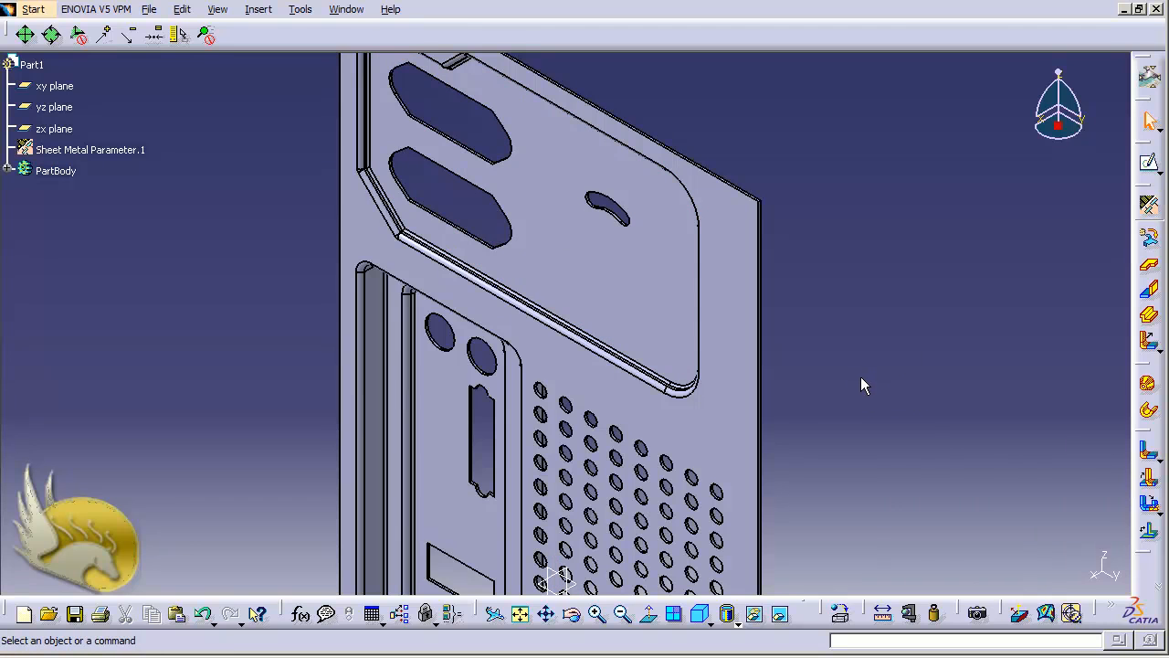
key(shift+Right)
key(shift+Right)
key(shift+Right)
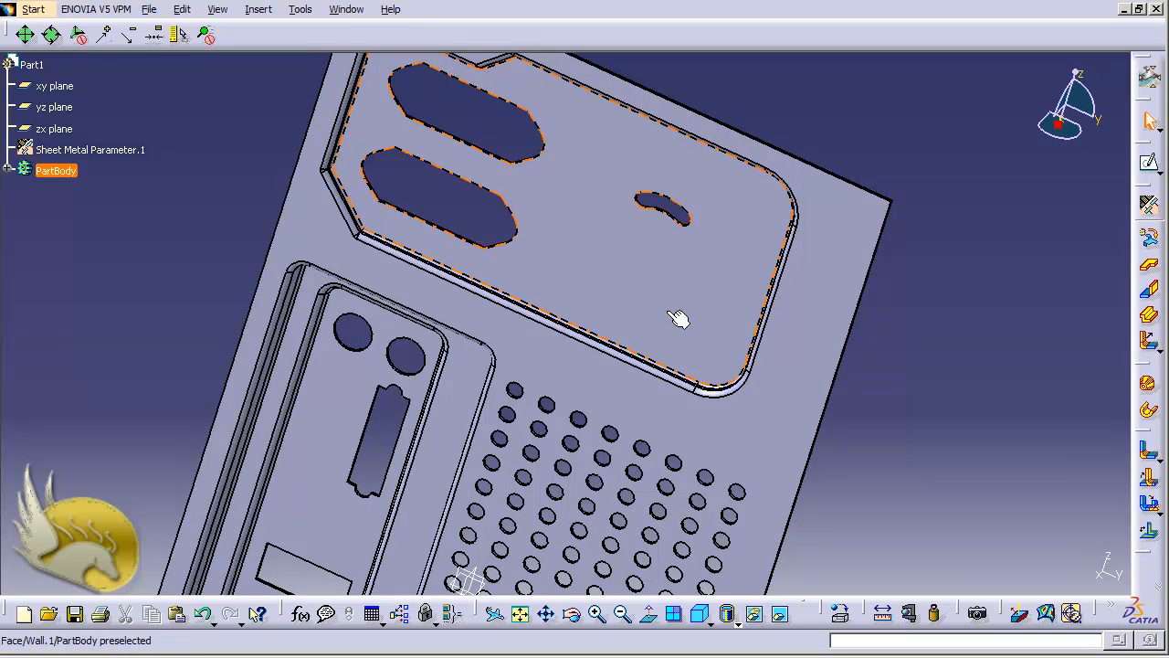
Start a Circular Pattern of Cut Out.6 and call up the Reference element field's options.
click(258, 11)
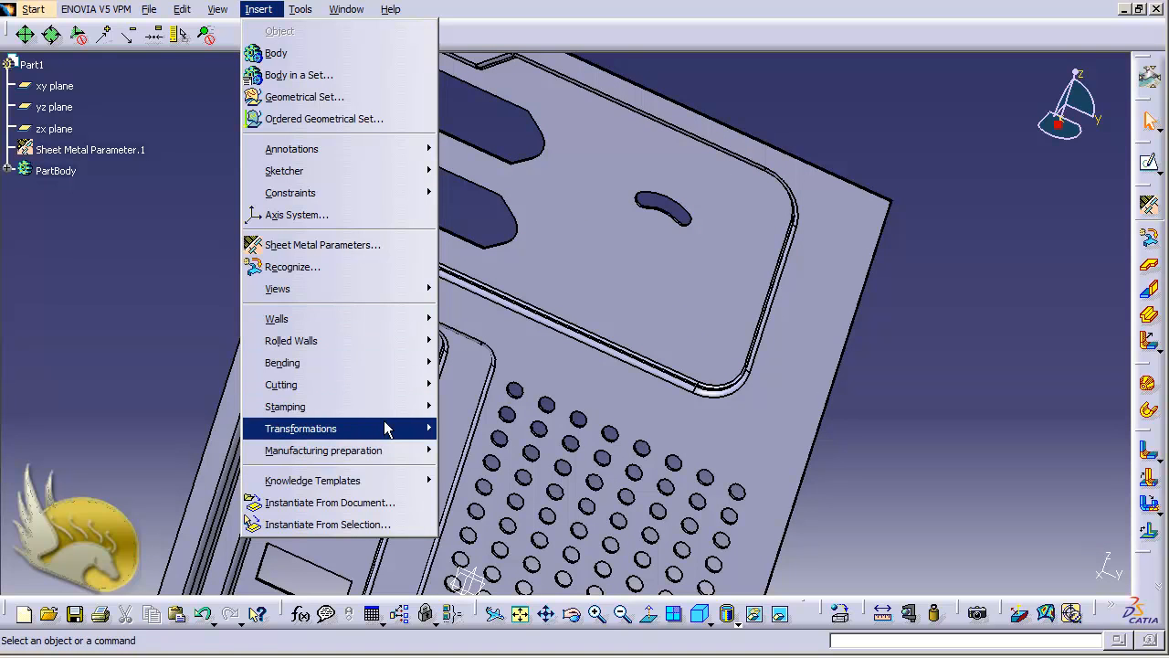
mouse_move(390, 433)
click(491, 457)
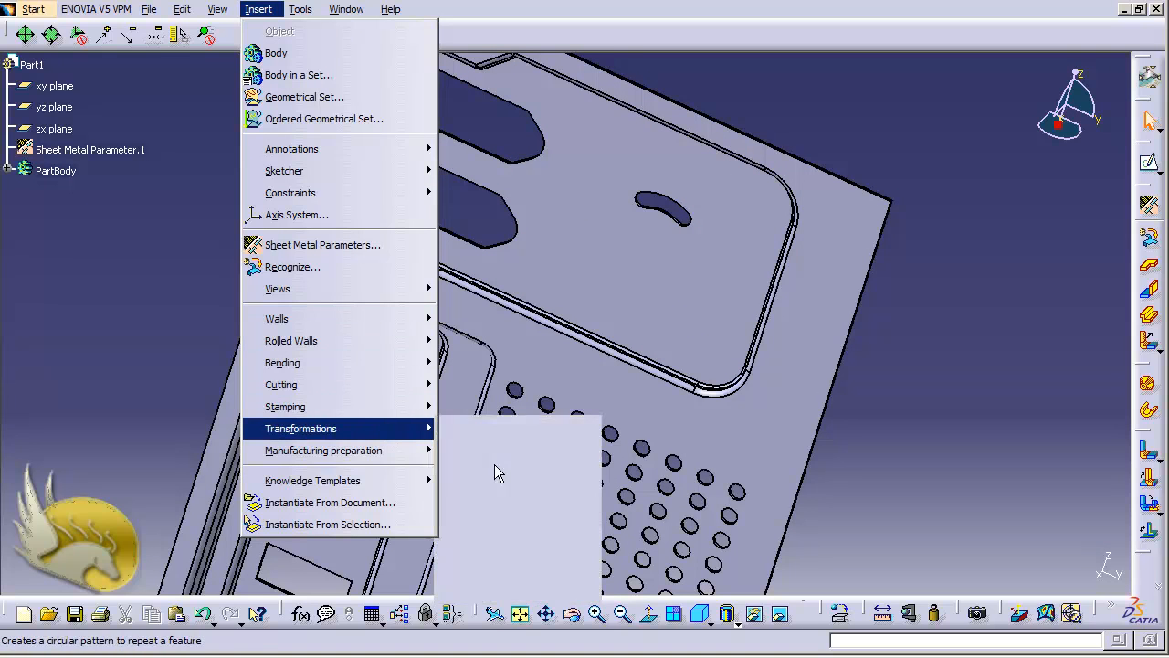
click(686, 225)
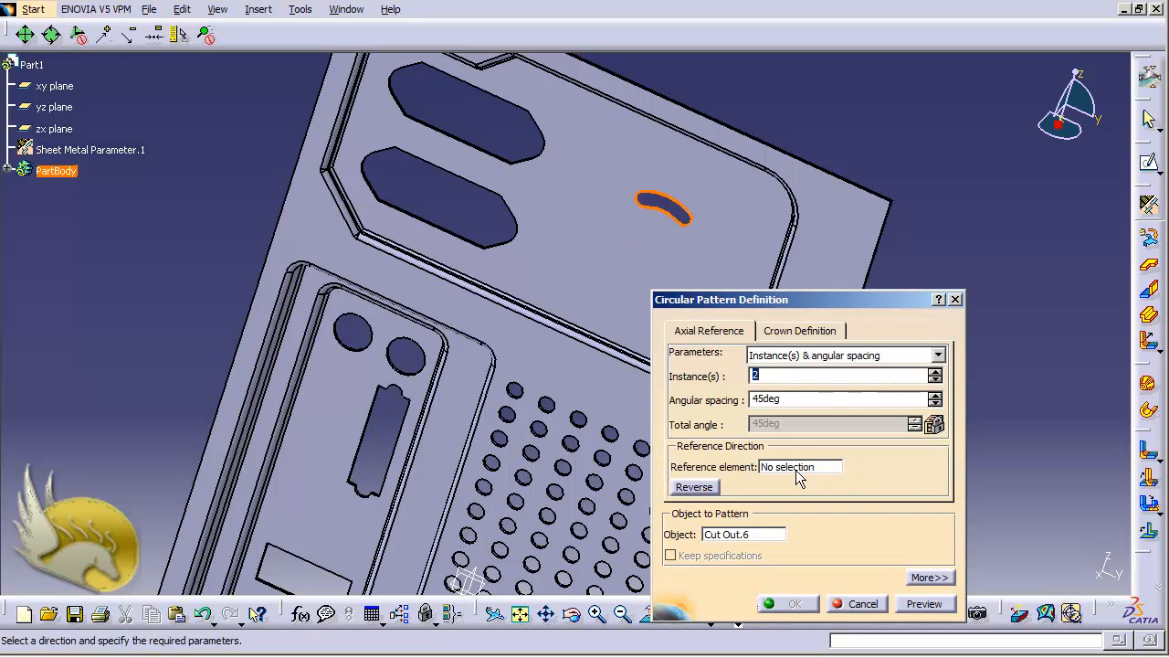
drag(817, 301, 973, 266)
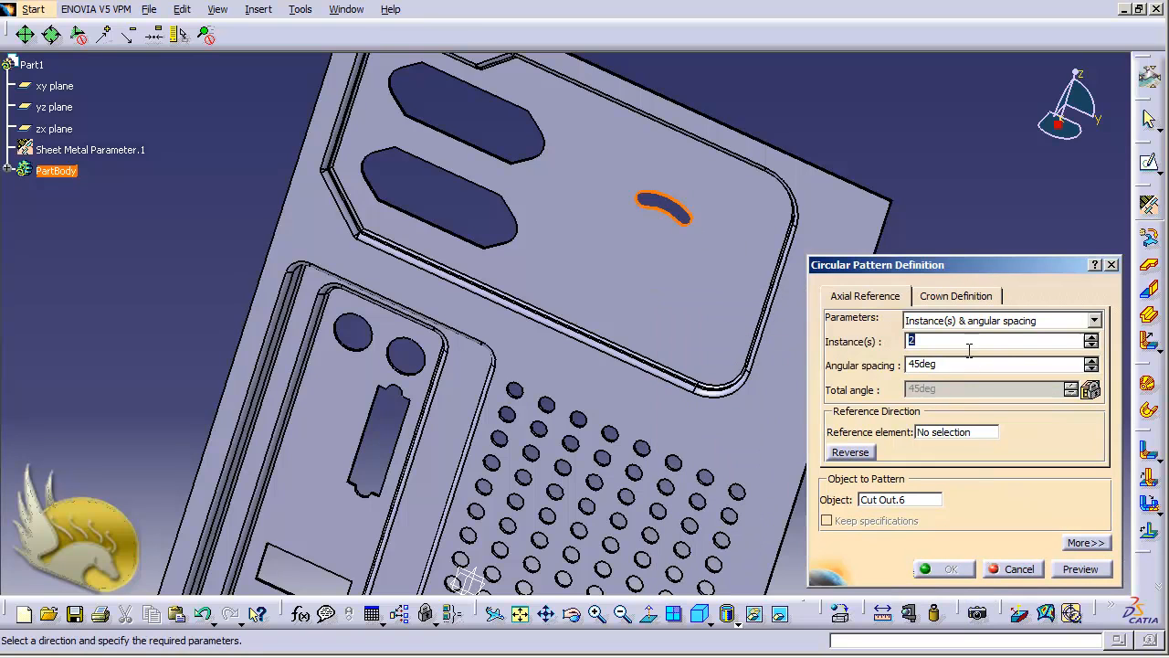
right_click(955, 439)
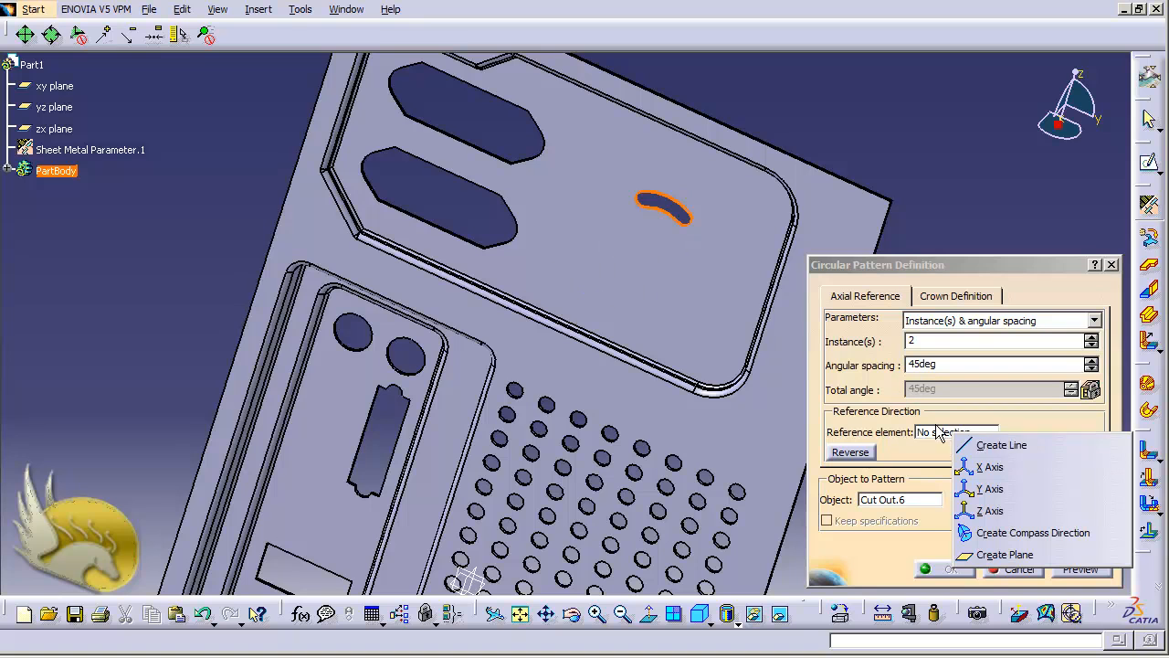
Begin a Point-Direction line and create Point.1 at the circle centre of the slot's arc edge.
click(1002, 445)
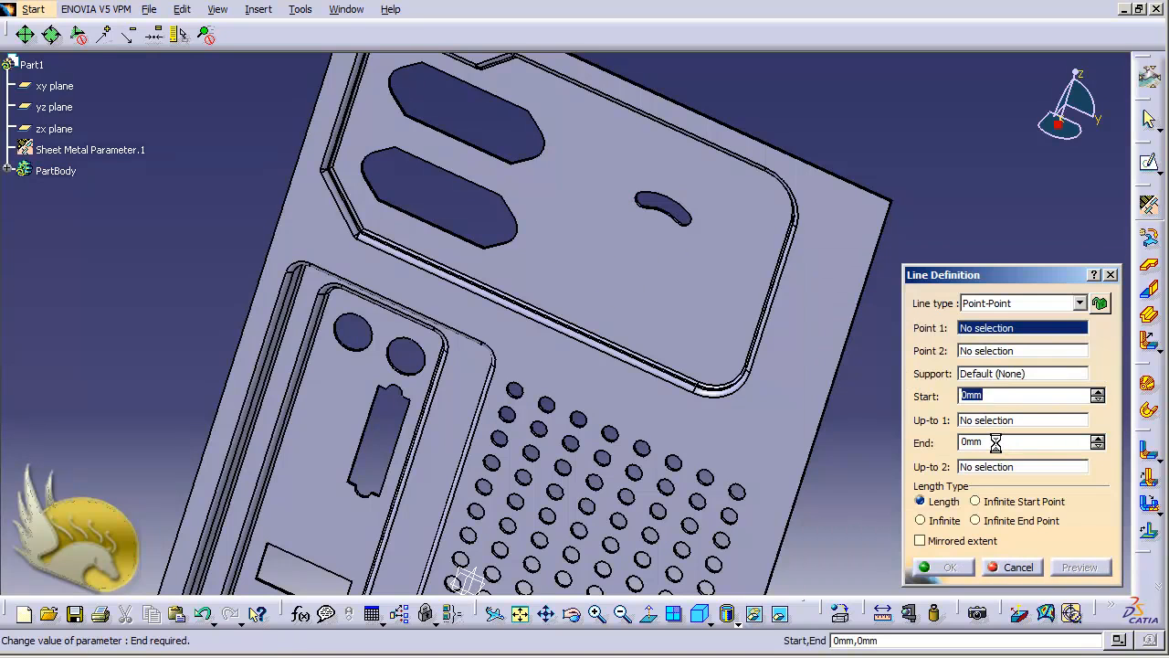
click(1079, 304)
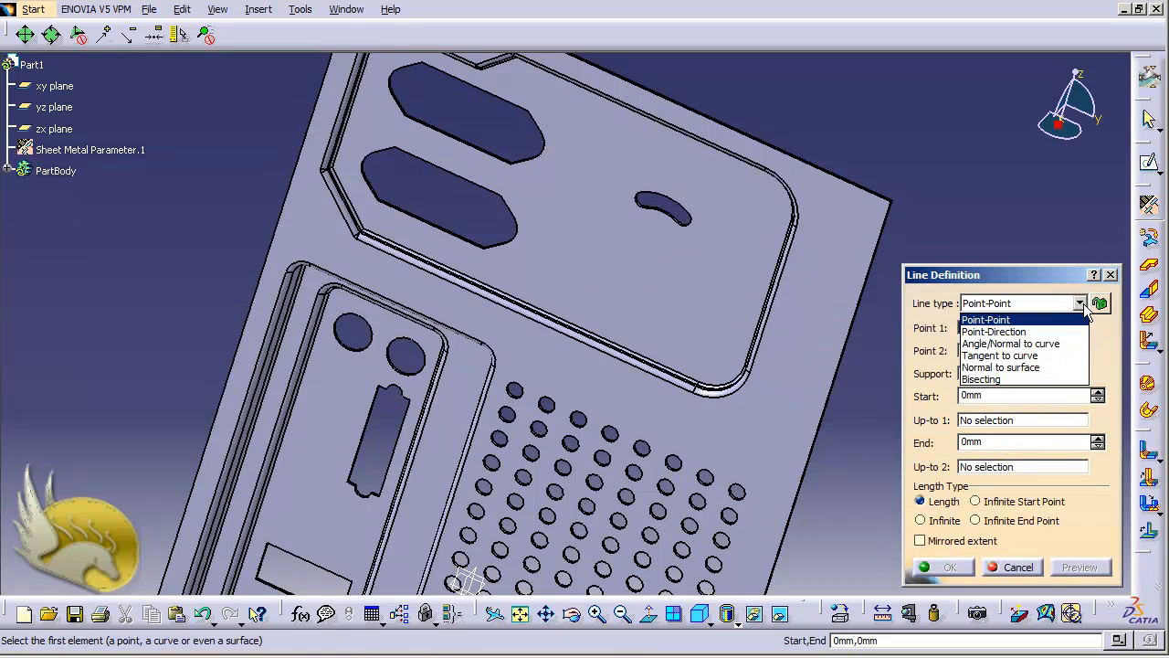
click(1025, 333)
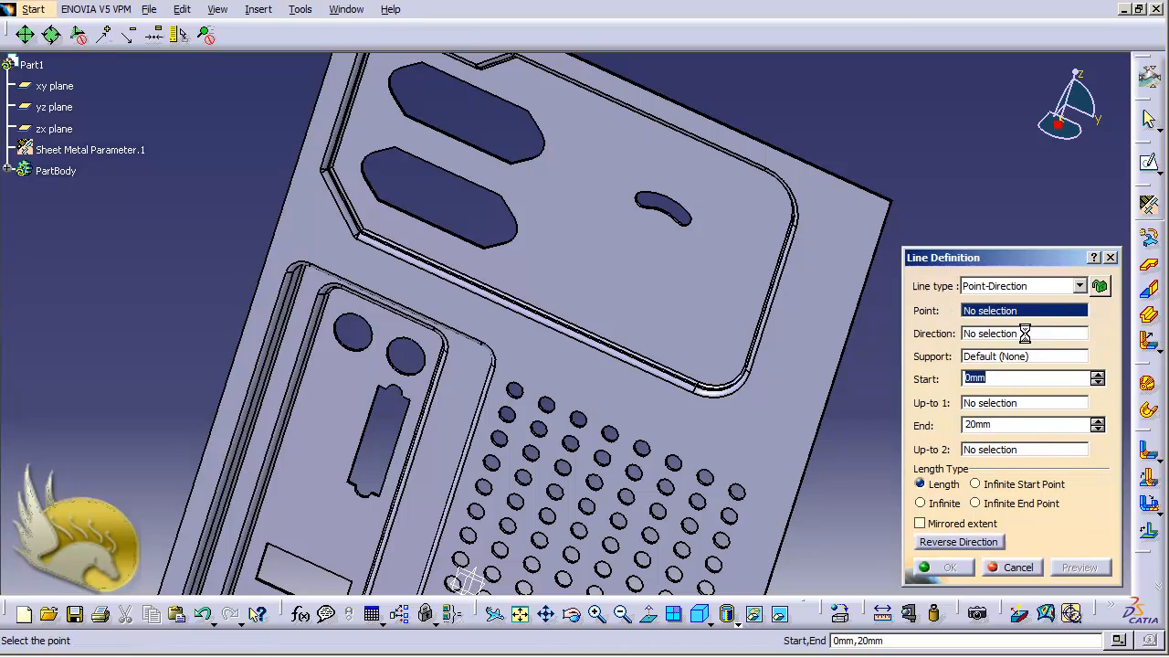
right_click(976, 313)
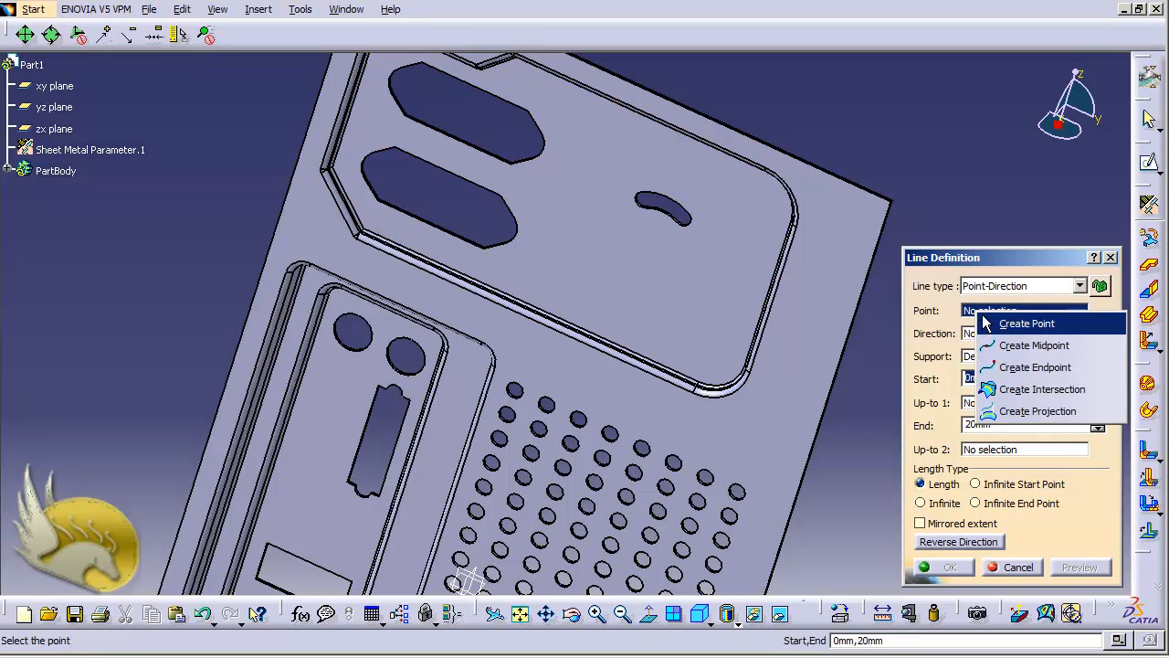
click(1014, 324)
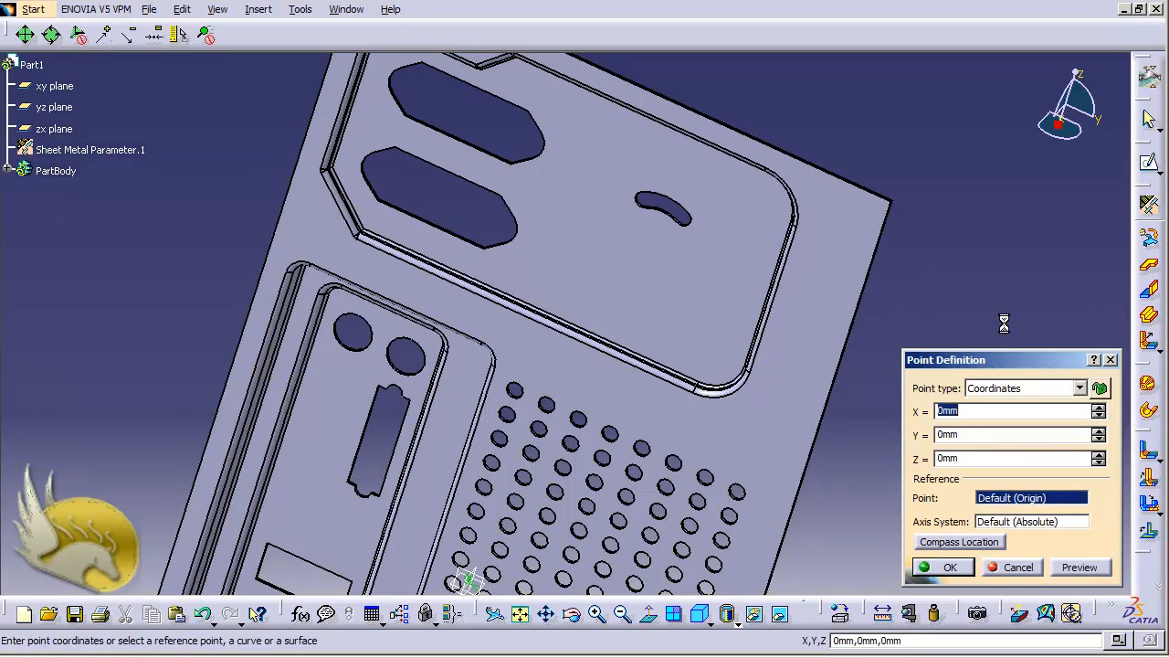
click(1081, 389)
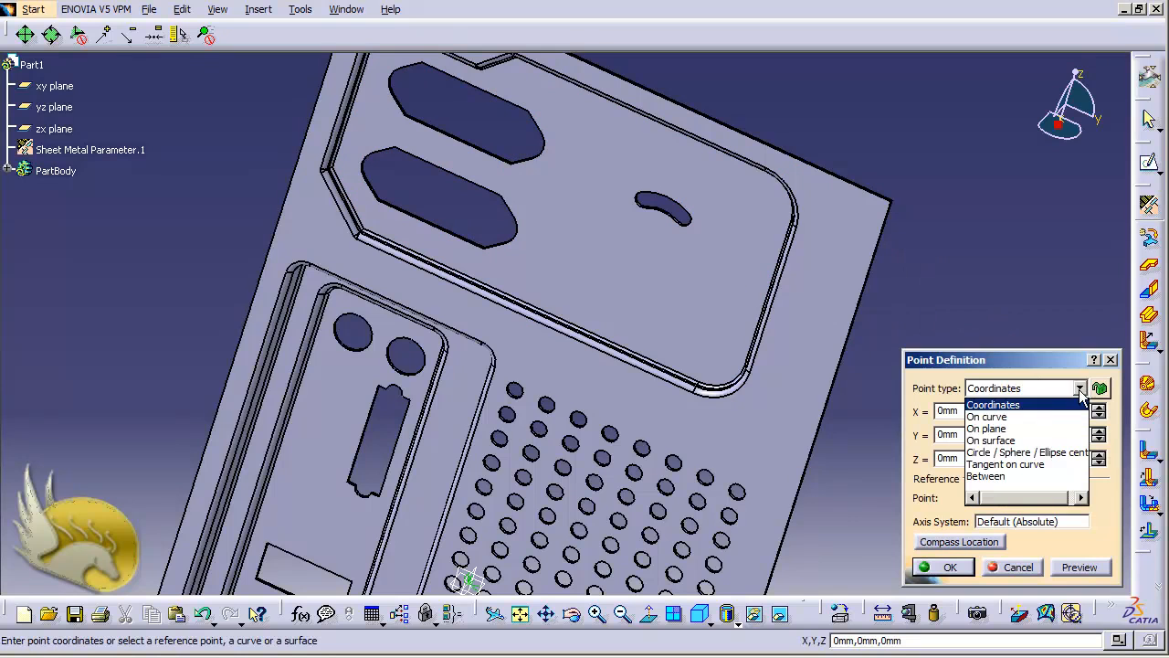
click(996, 454)
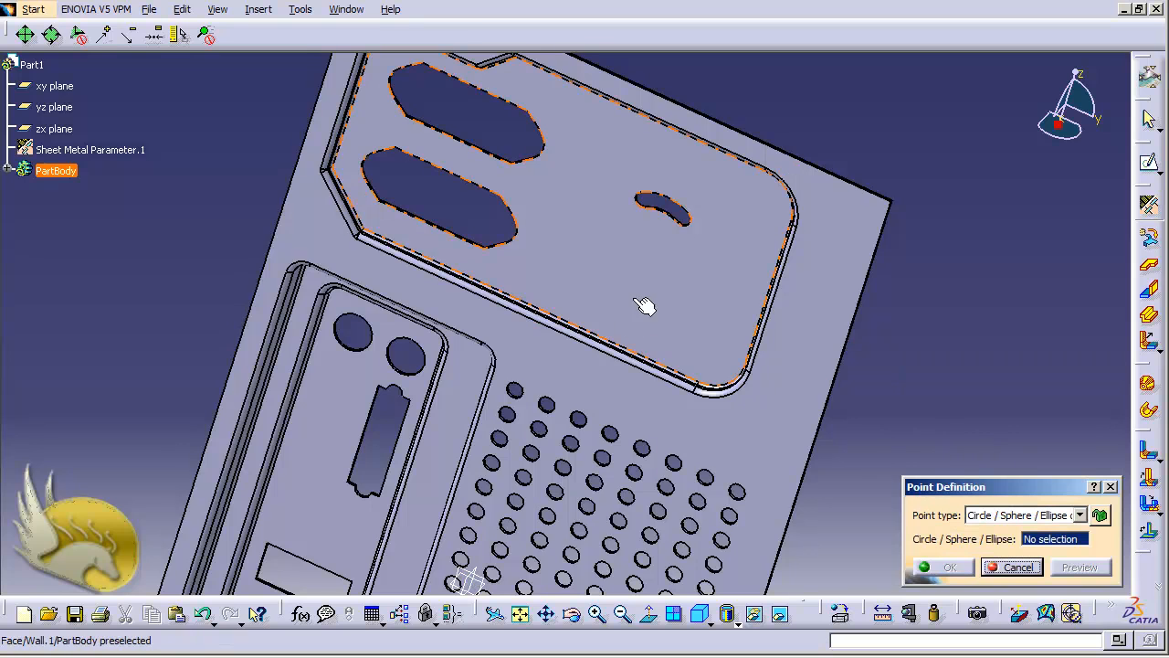
click(674, 215)
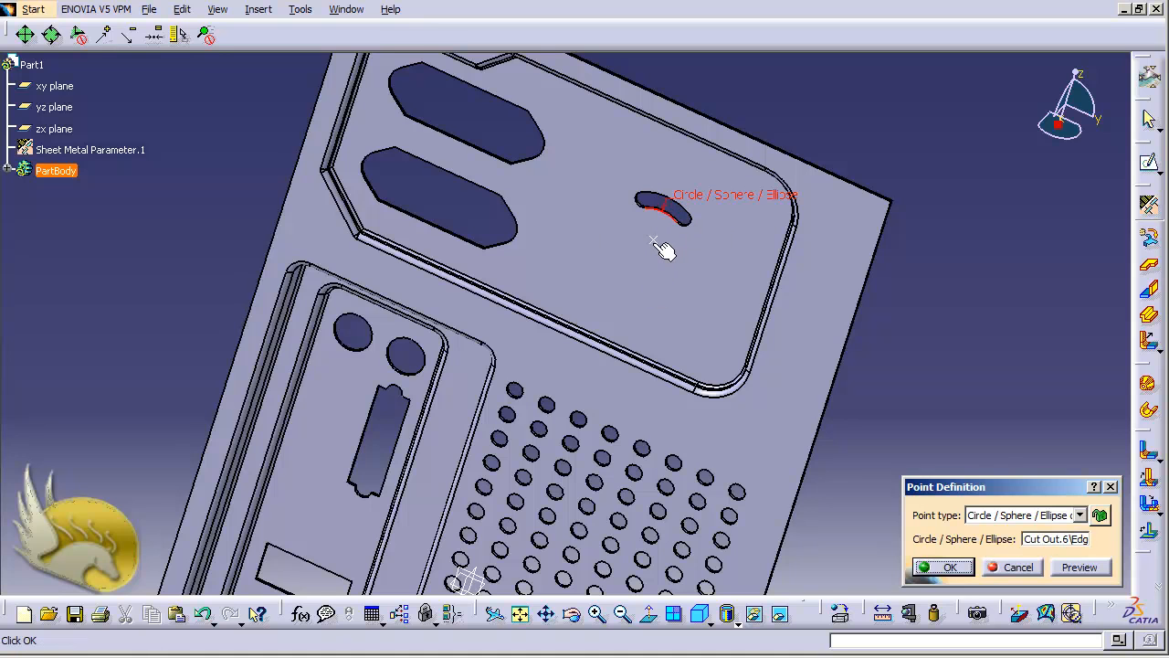
click(939, 568)
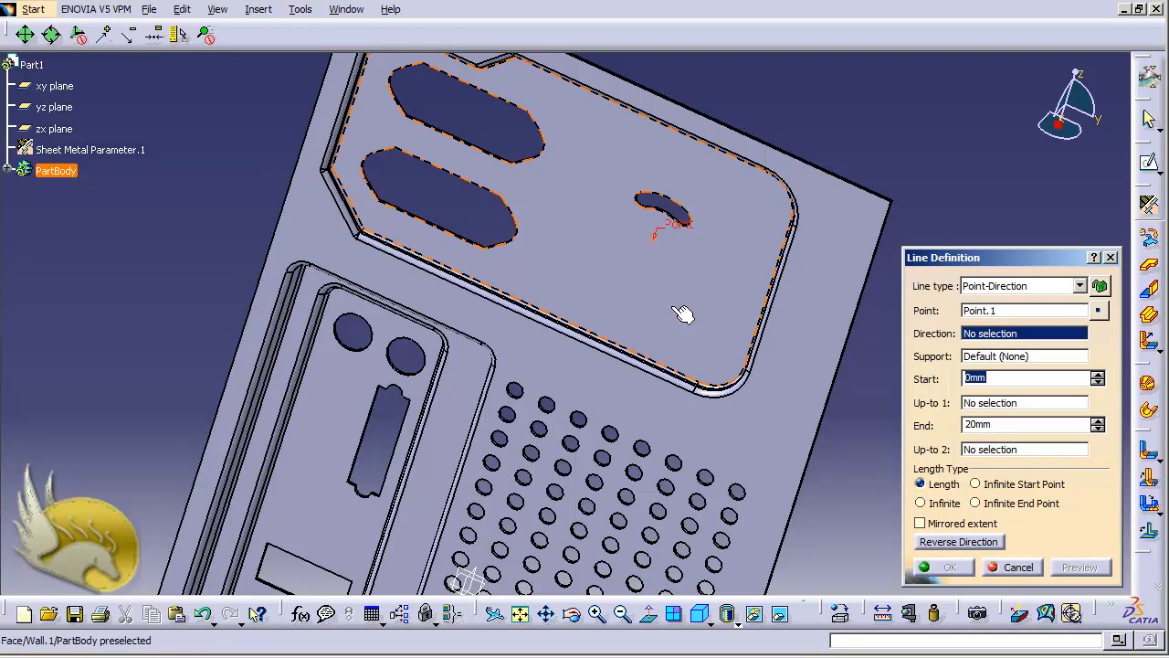
Direct Line.1 along the X component, starting at -20 mm, and accept it as reference.
right_click(974, 338)
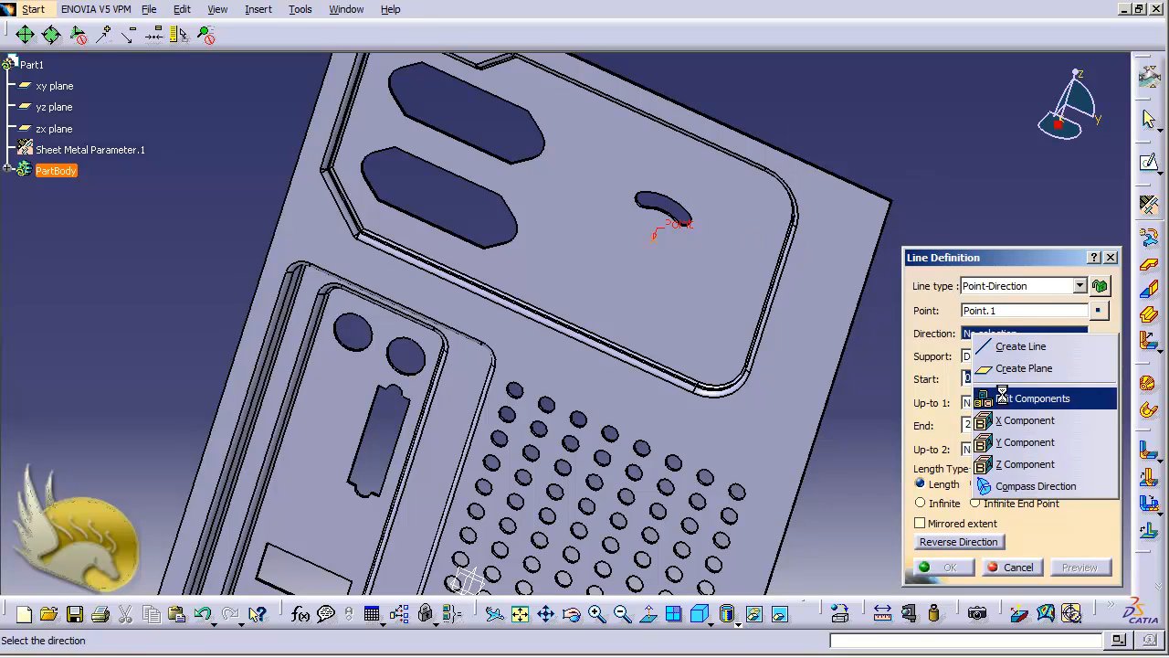
click(1008, 420)
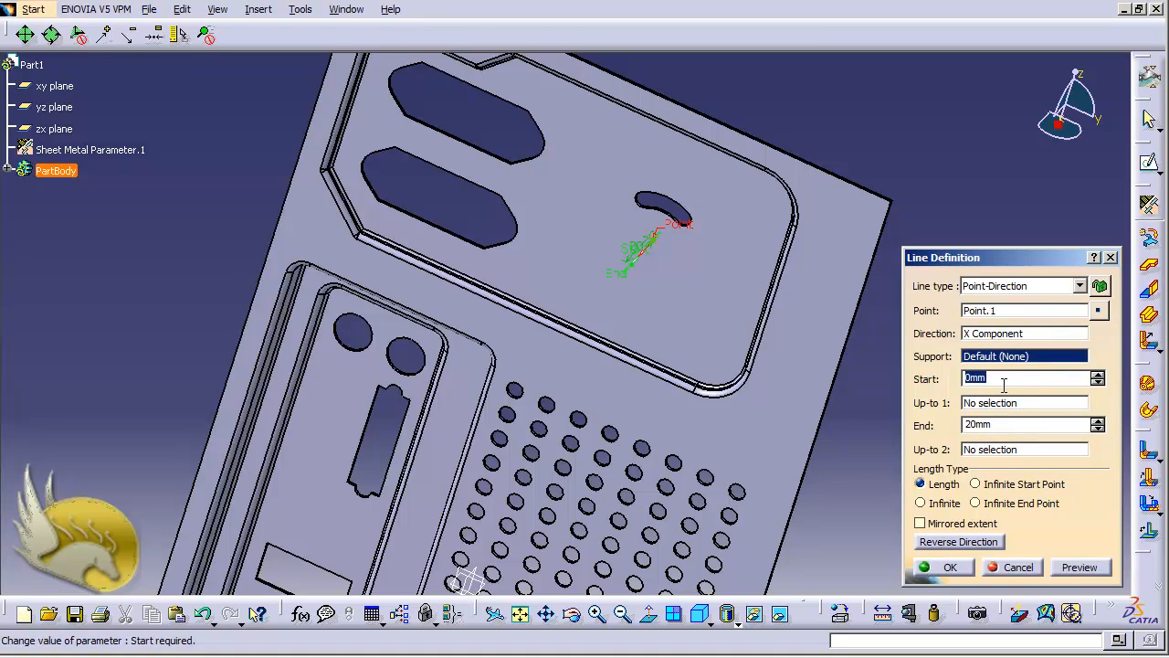
text(-20)
key(Return)
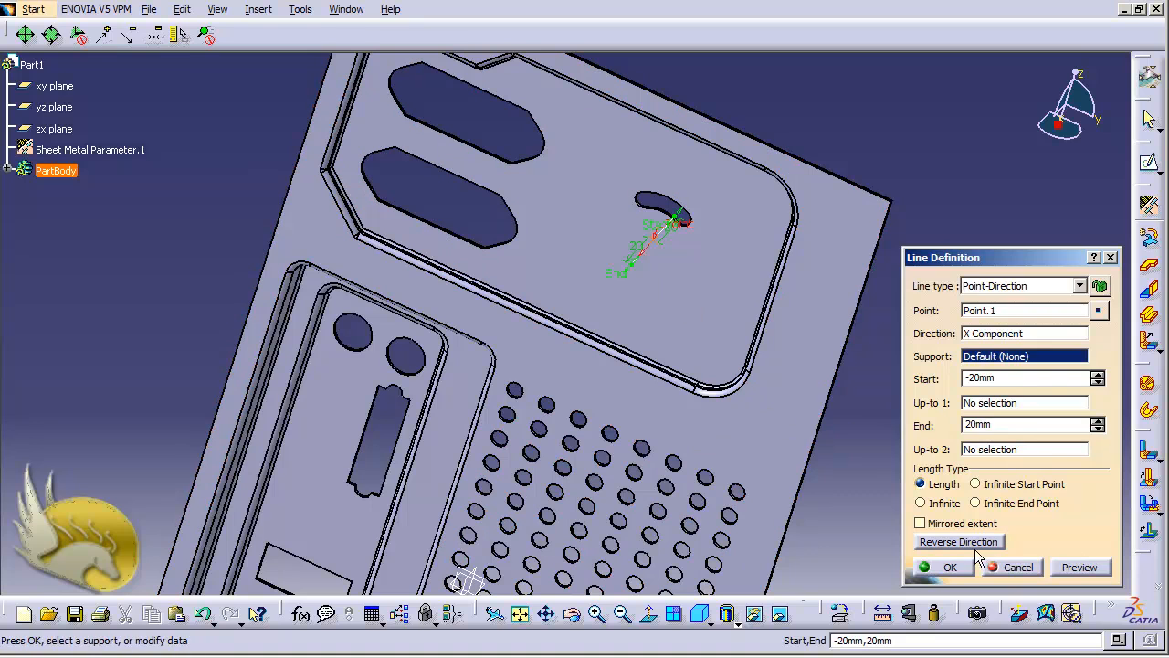
click(950, 568)
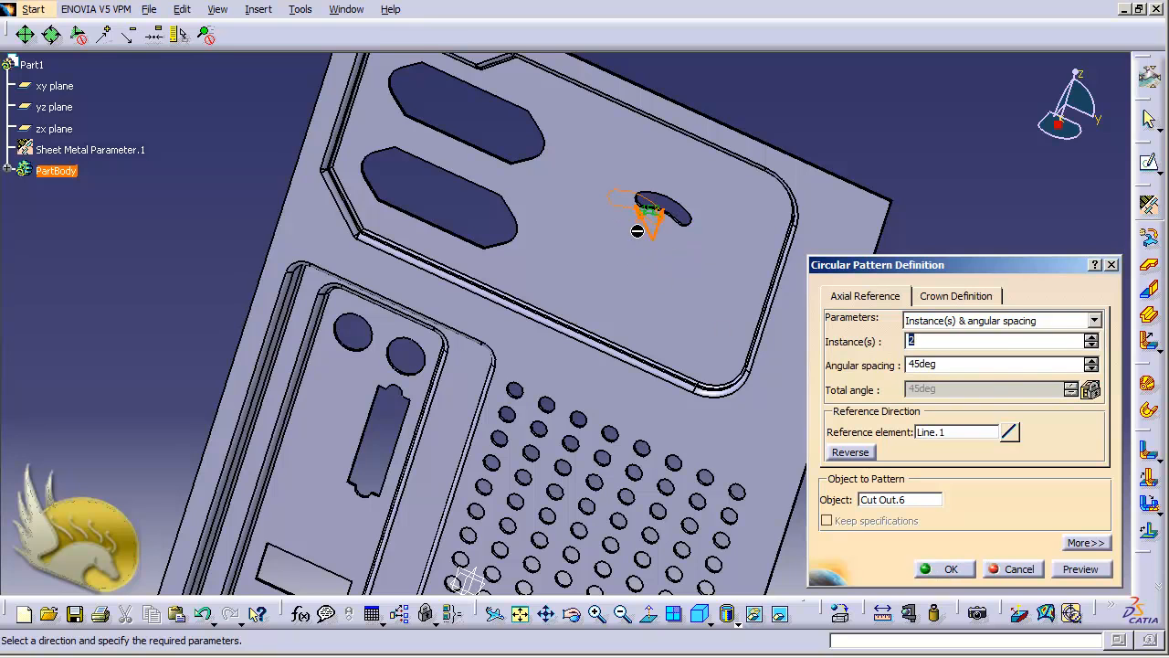
Set the pattern to 4 instances at 90deg spacing and enable radial alignment of instances.
text(4)
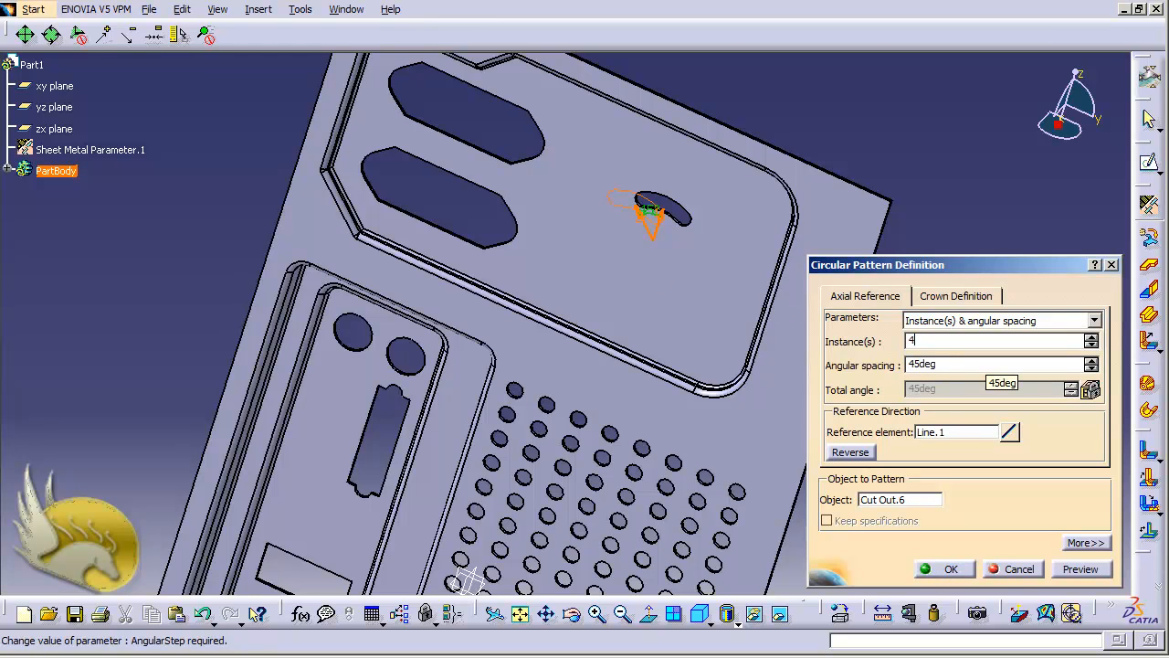
click(925, 363)
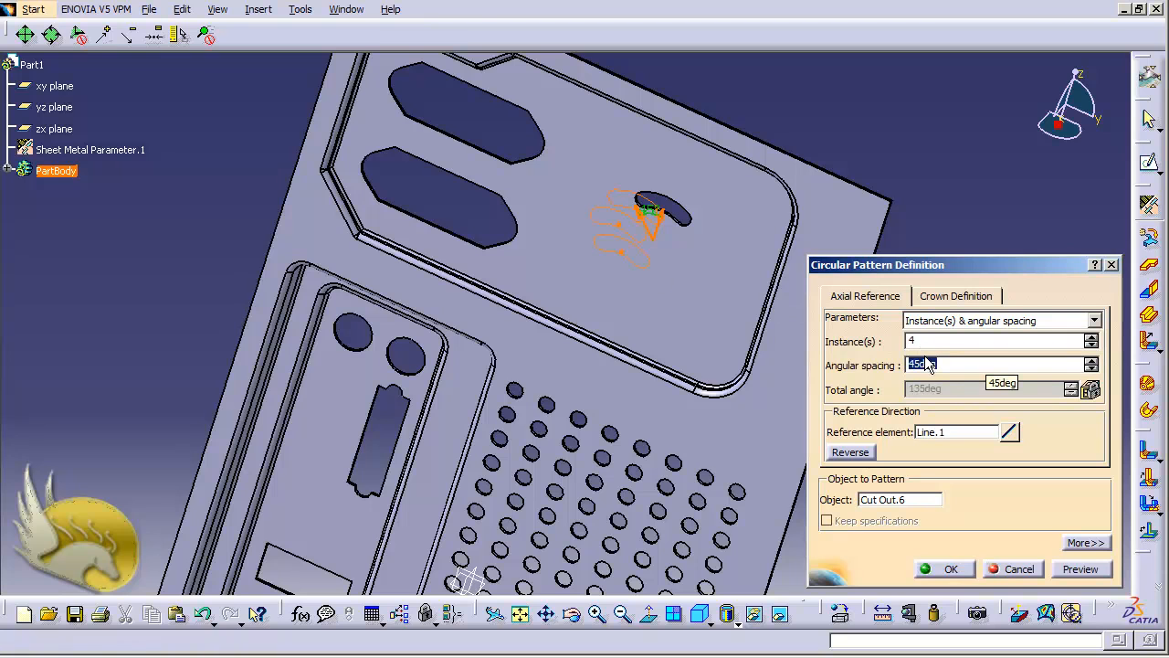
text(90)
key(Return)
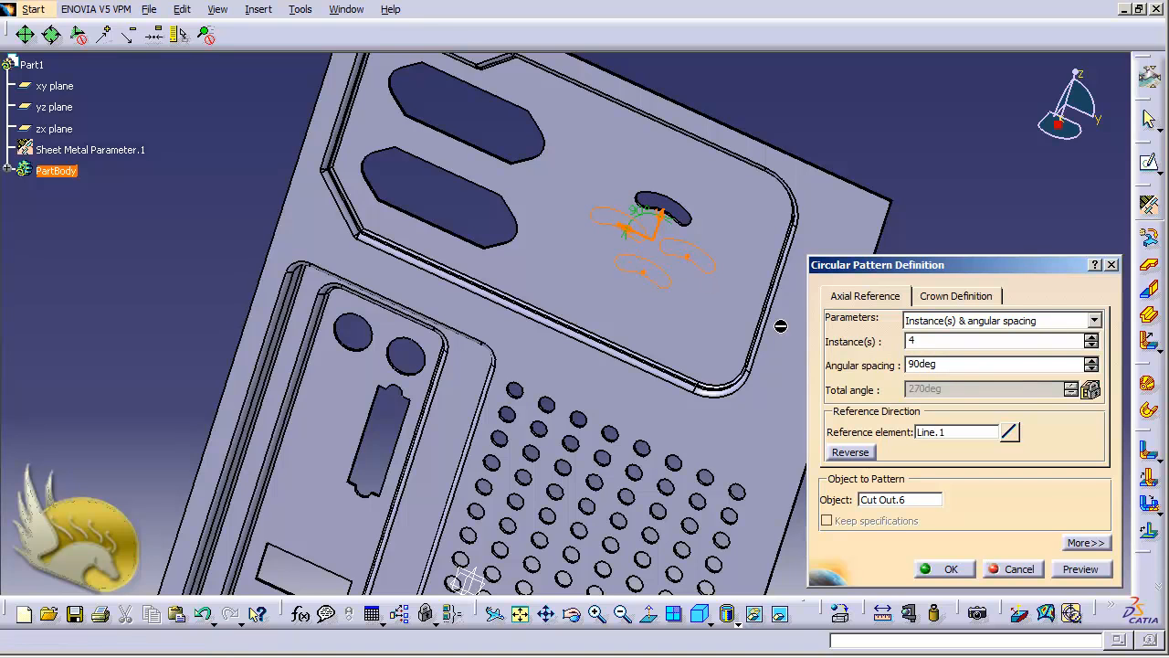
click(1083, 545)
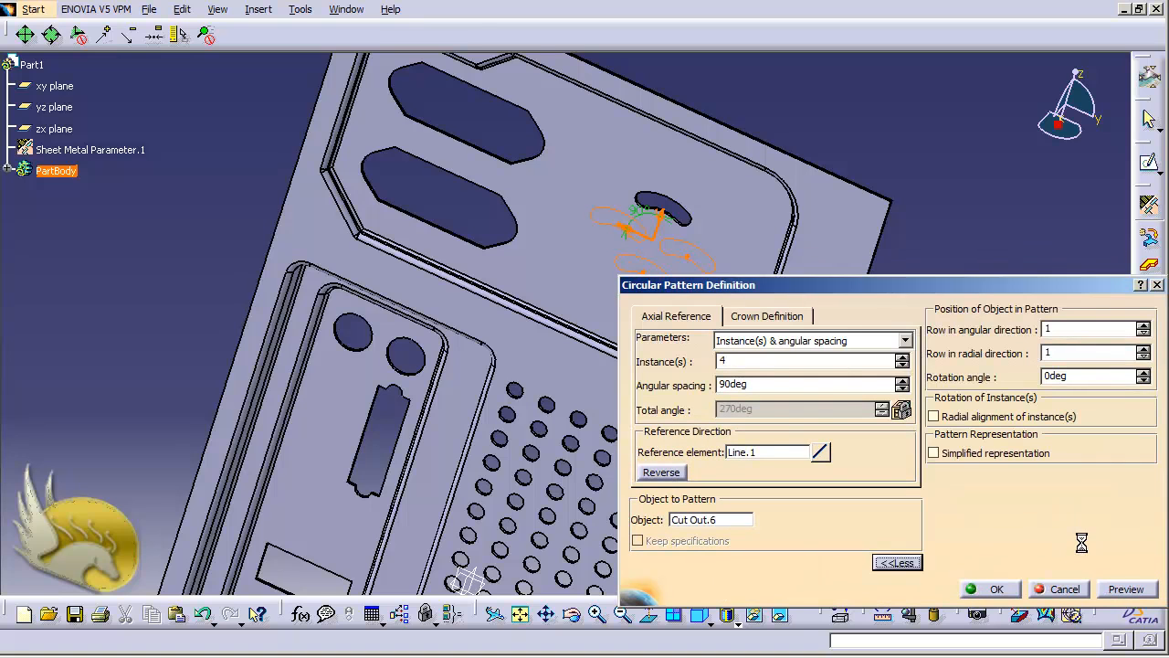
click(937, 419)
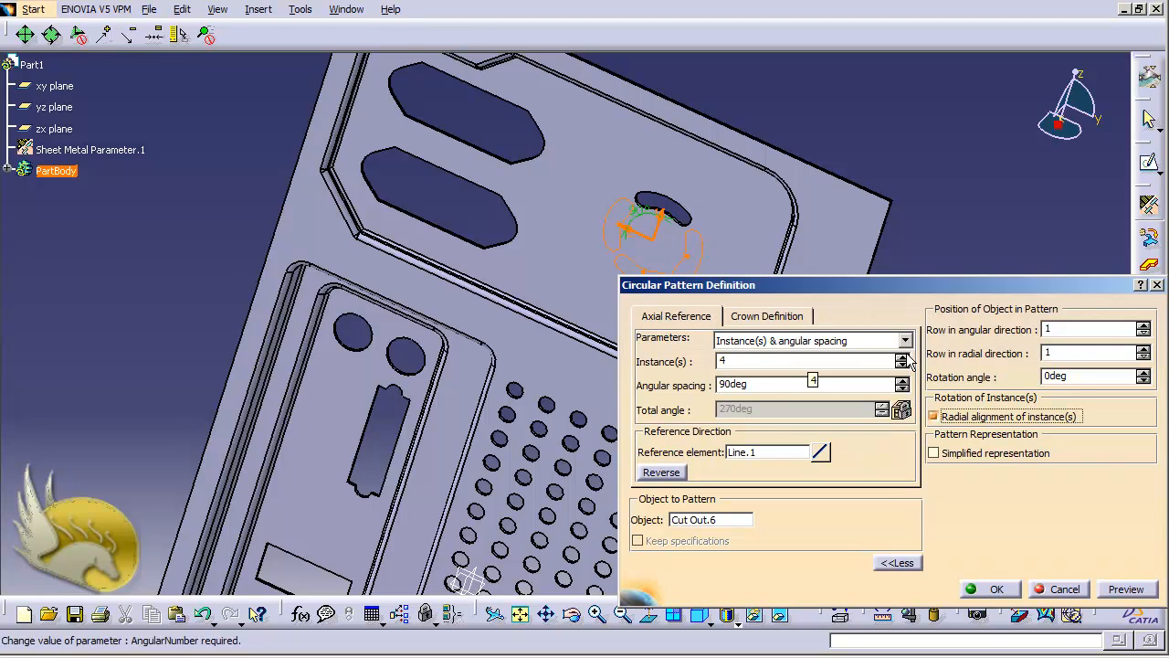
click(791, 320)
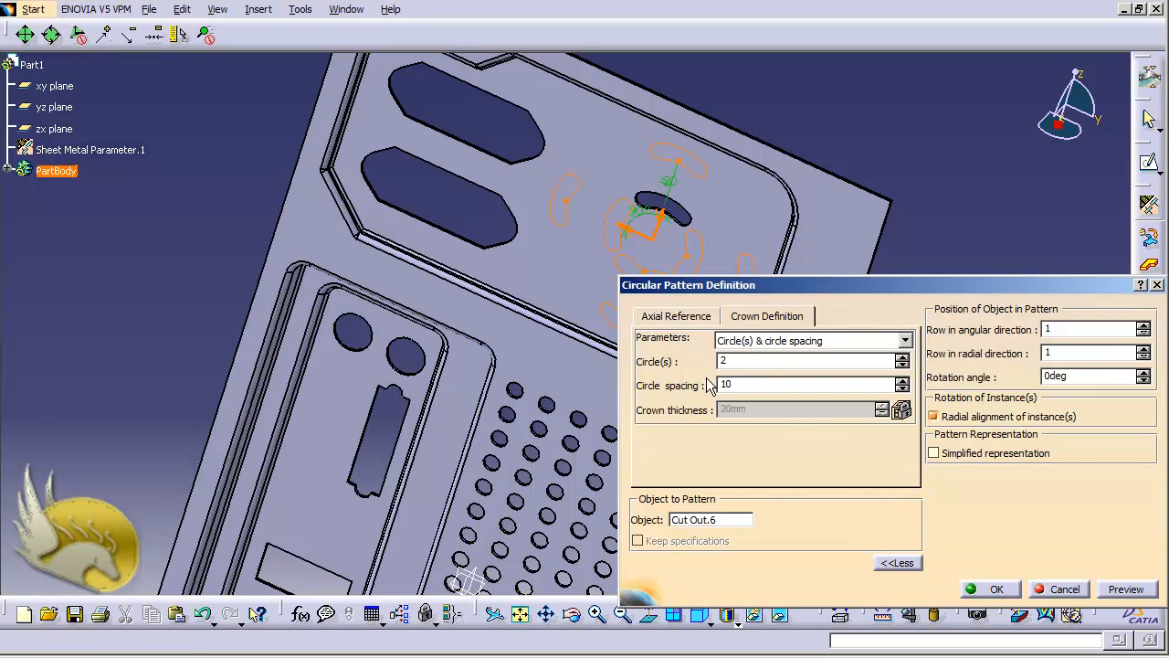
Commit 10 mm crown circle spacing and create the circular pattern with 2 circles.
click(745, 363)
click(986, 592)
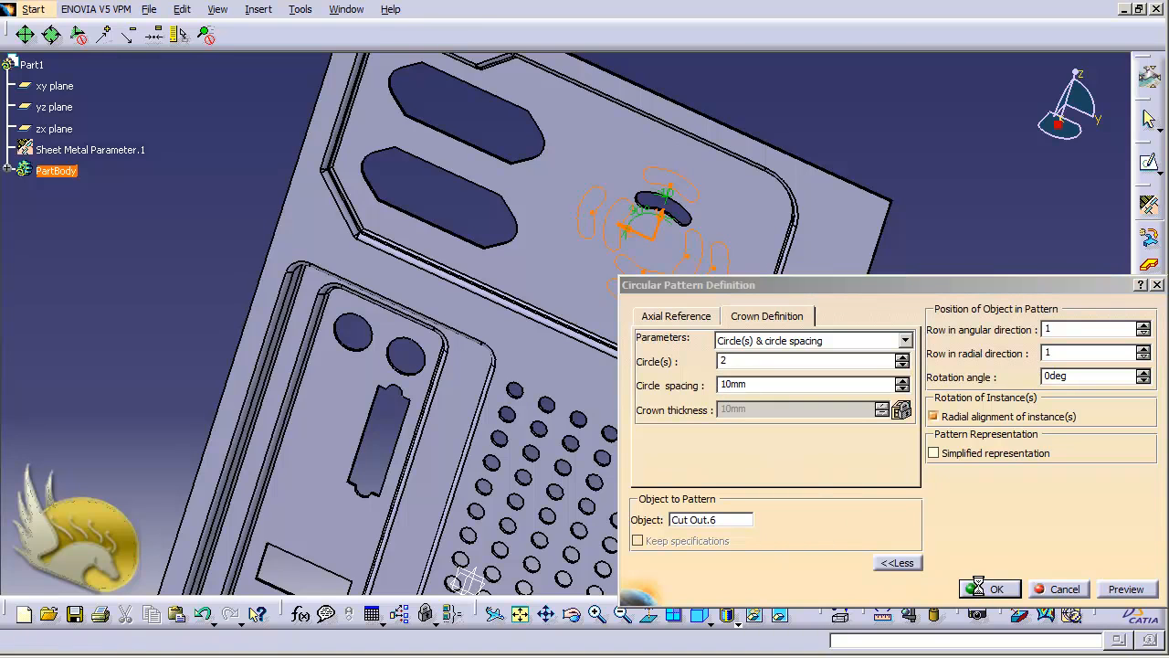